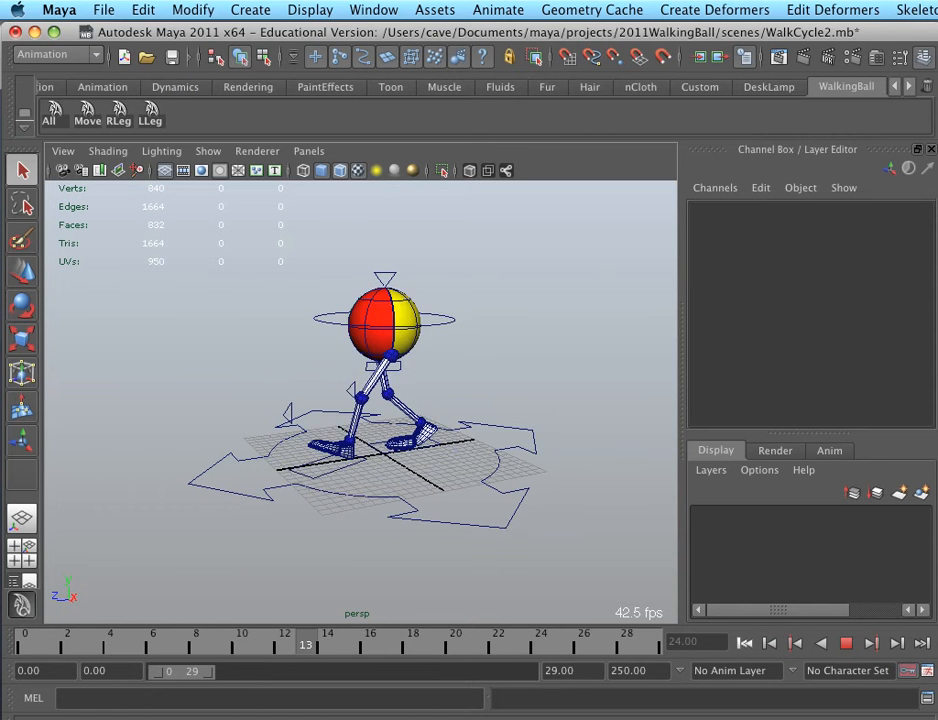
# Stop the playback and open the Graph Editor, placing its window lower over the viewport
pyautogui.press('Escape')
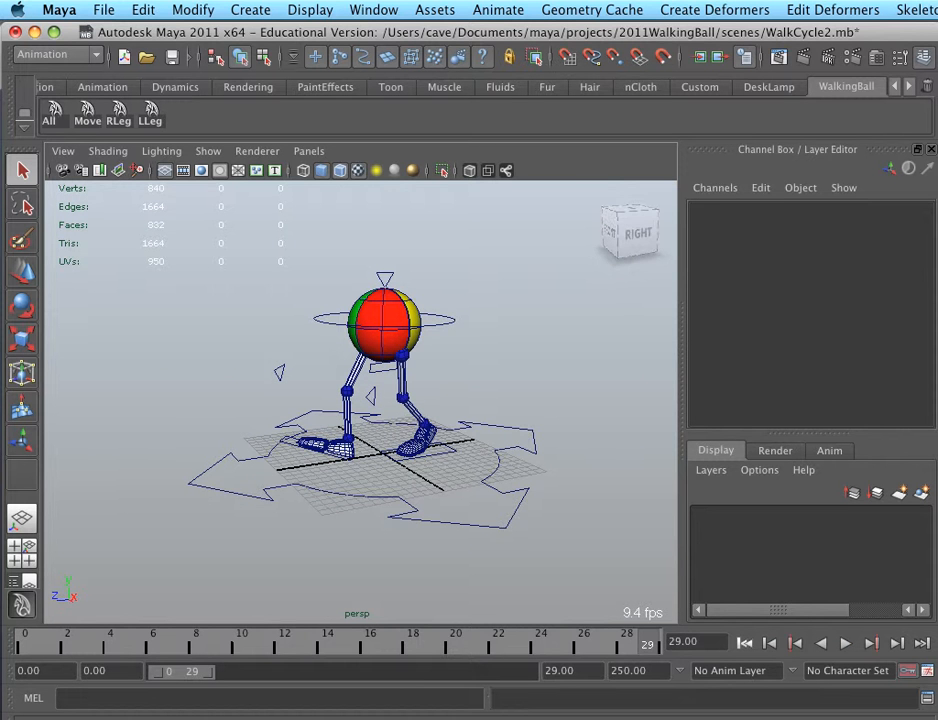
pyautogui.press('space')
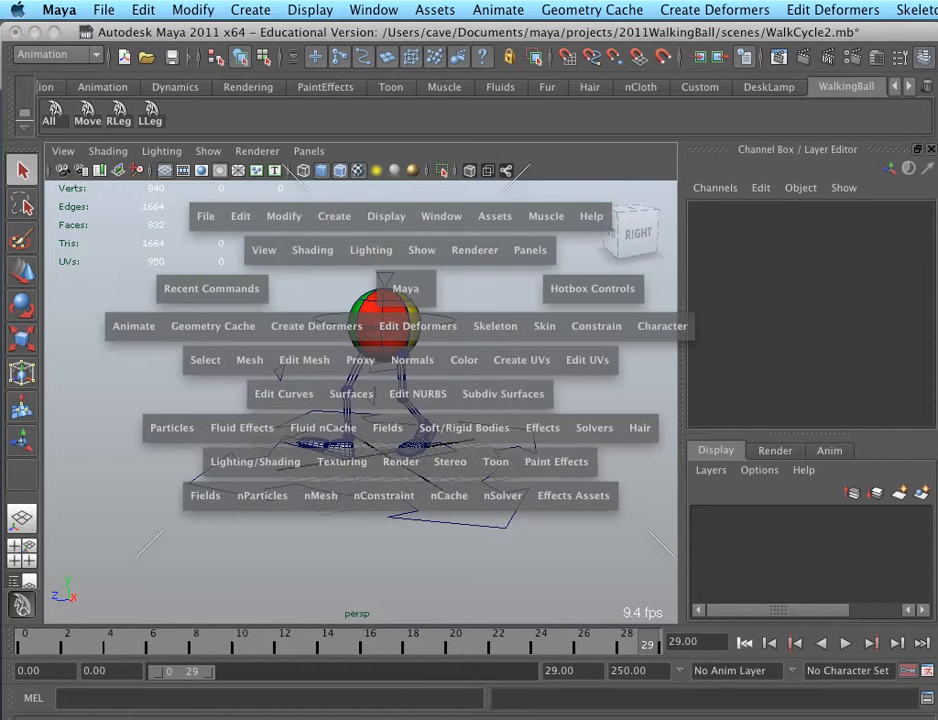
pyautogui.click(441, 217)
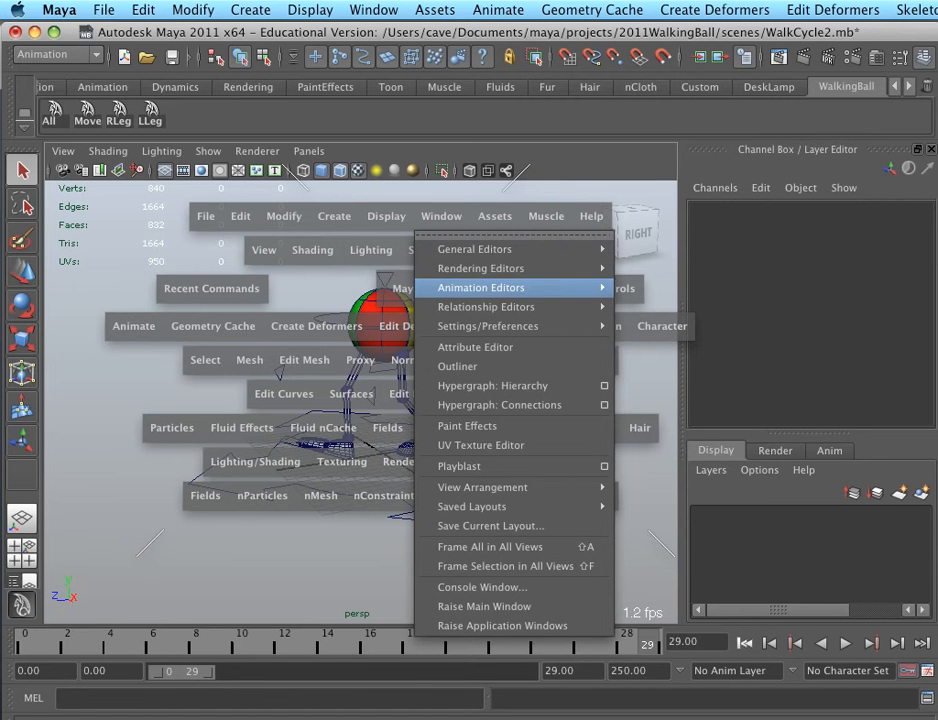
pyautogui.moveTo(480, 287)
pyautogui.click(668, 297)
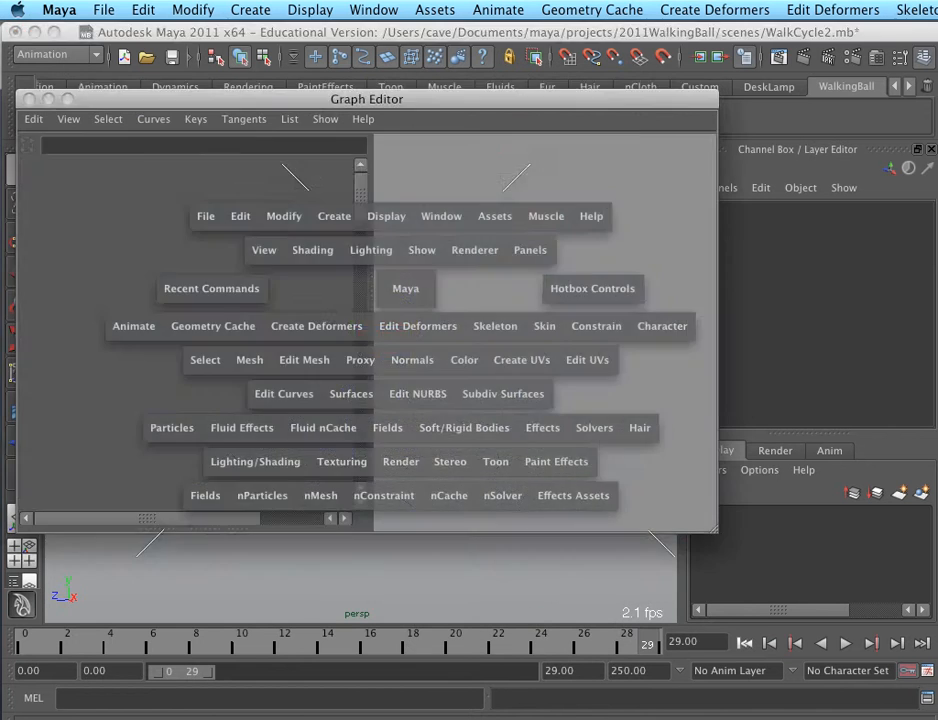
pyautogui.moveTo(290, 101); pyautogui.dragTo(318, 221)
pyautogui.click(430, 188)
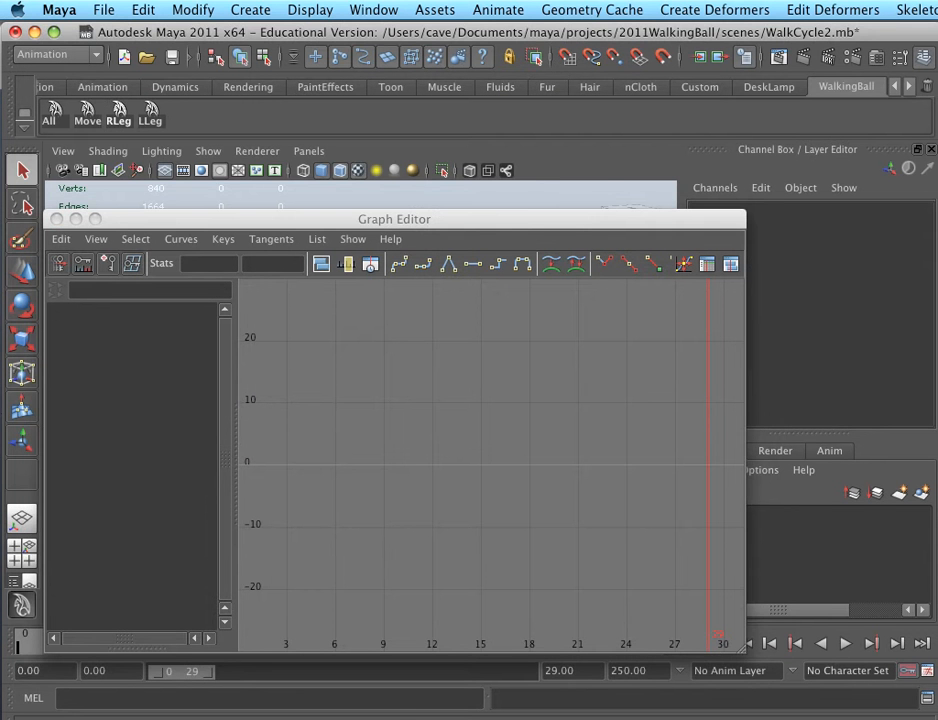
# Select all of the walking ball's animation controls and frame their full curves in the Graph Editor
pyautogui.click(54, 114)
pyautogui.moveTo(200, 219); pyautogui.dragTo(259, 192)
pyautogui.scroll(-10, 550, 438)
pyautogui.scroll(12, 550, 438)
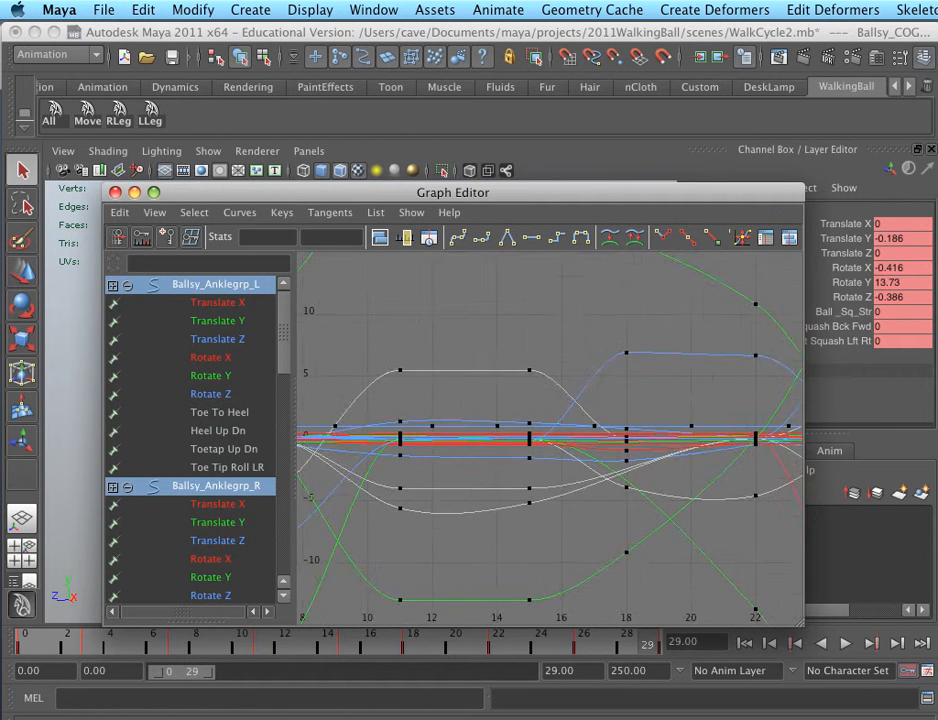
pyautogui.scroll(-6, 550, 438)
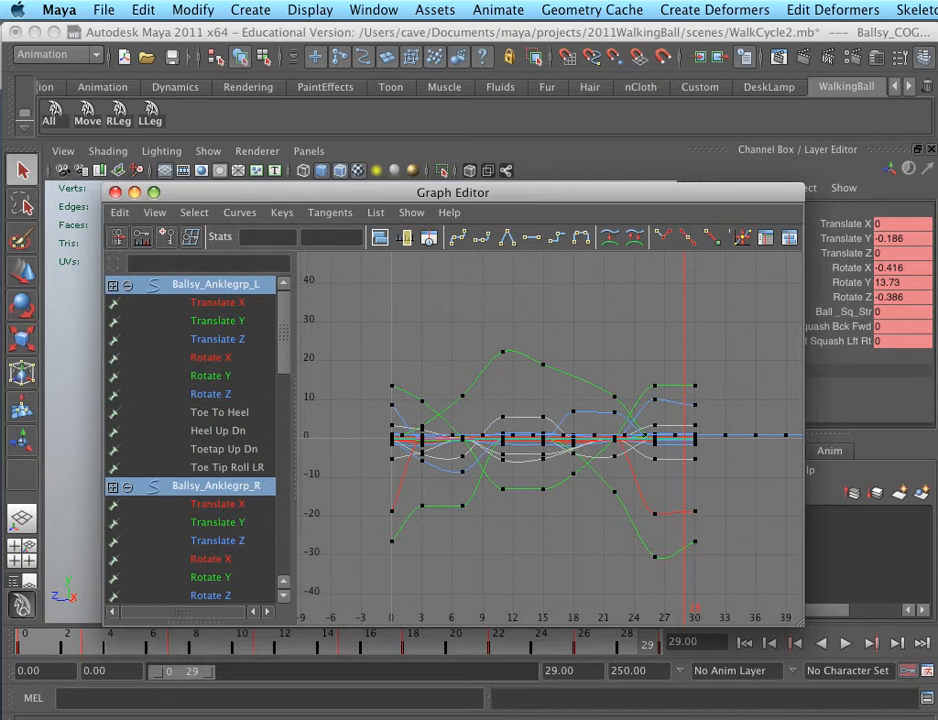
# Set the post infinity of the selected curves to Cycle and turn on the Infinity display in the Graph Editor
pyautogui.click(239, 212)
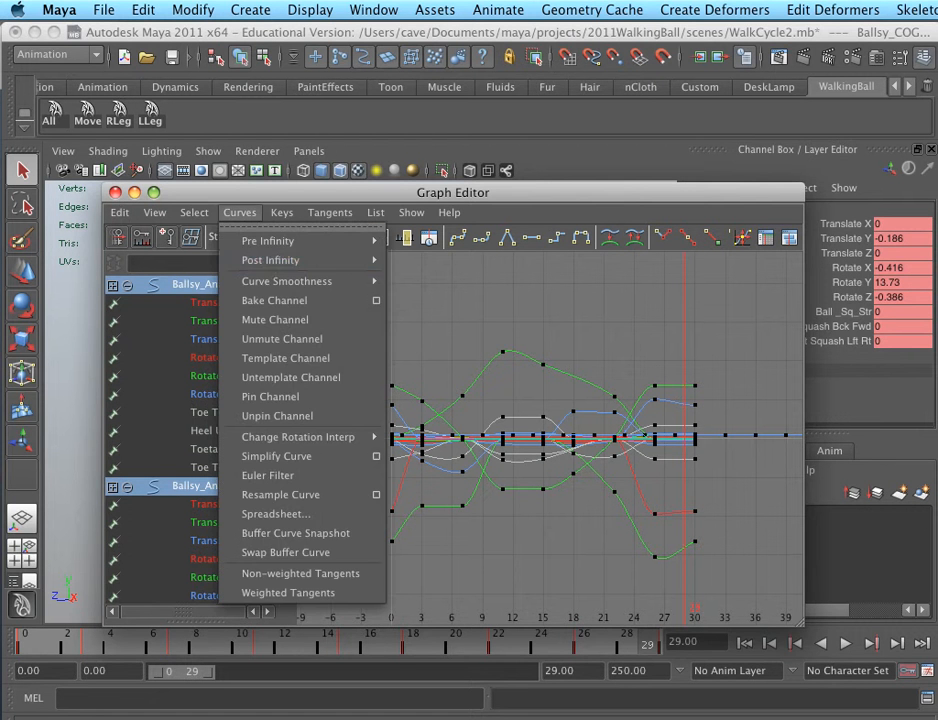
pyautogui.moveTo(290, 260)
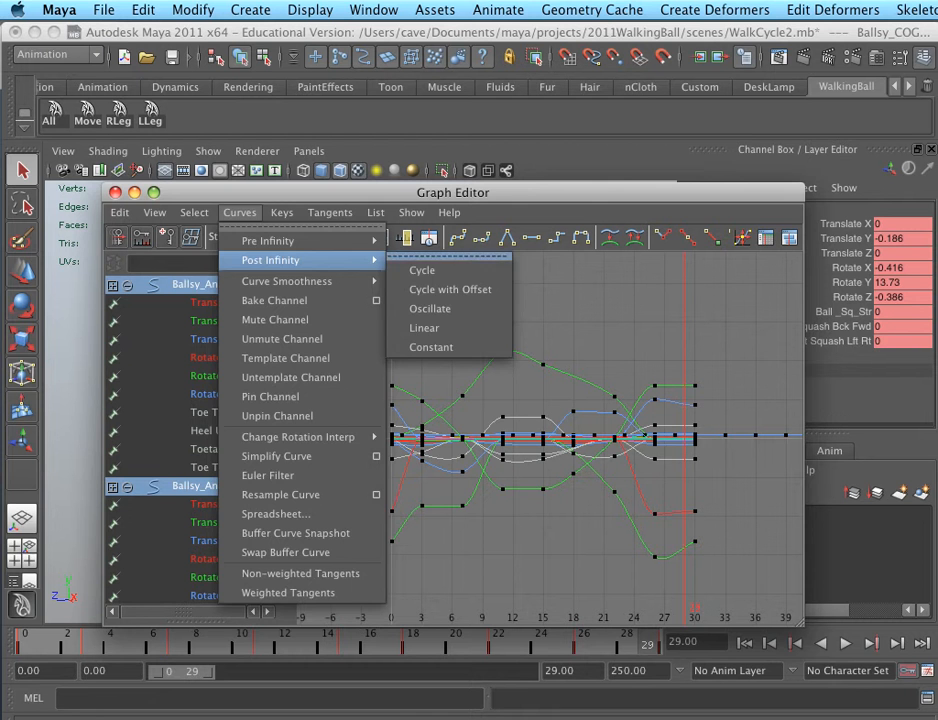
pyautogui.click(422, 270)
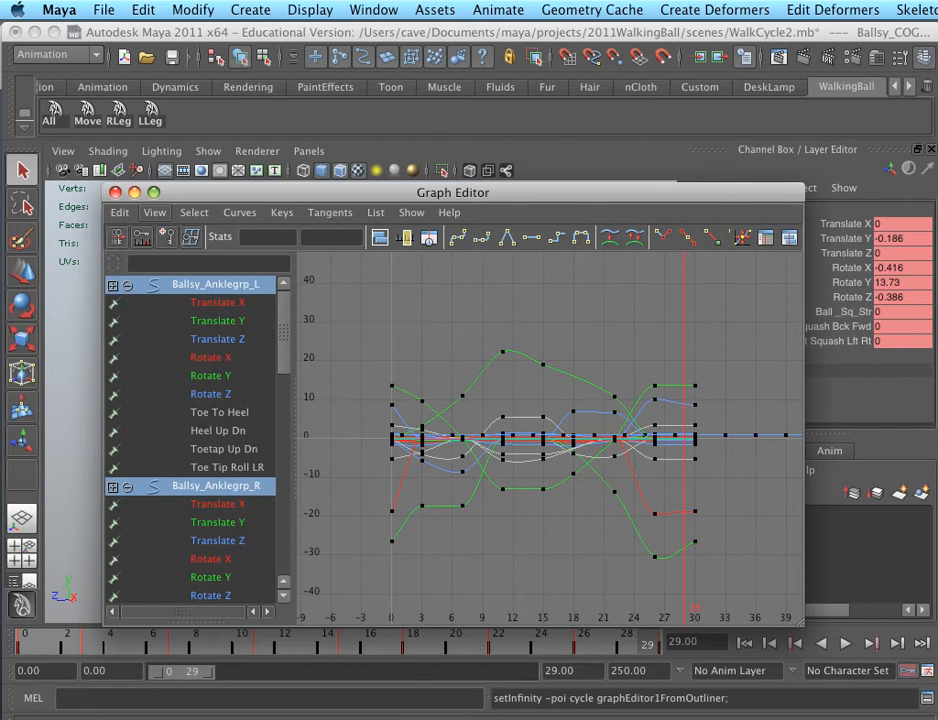
pyautogui.click(155, 212)
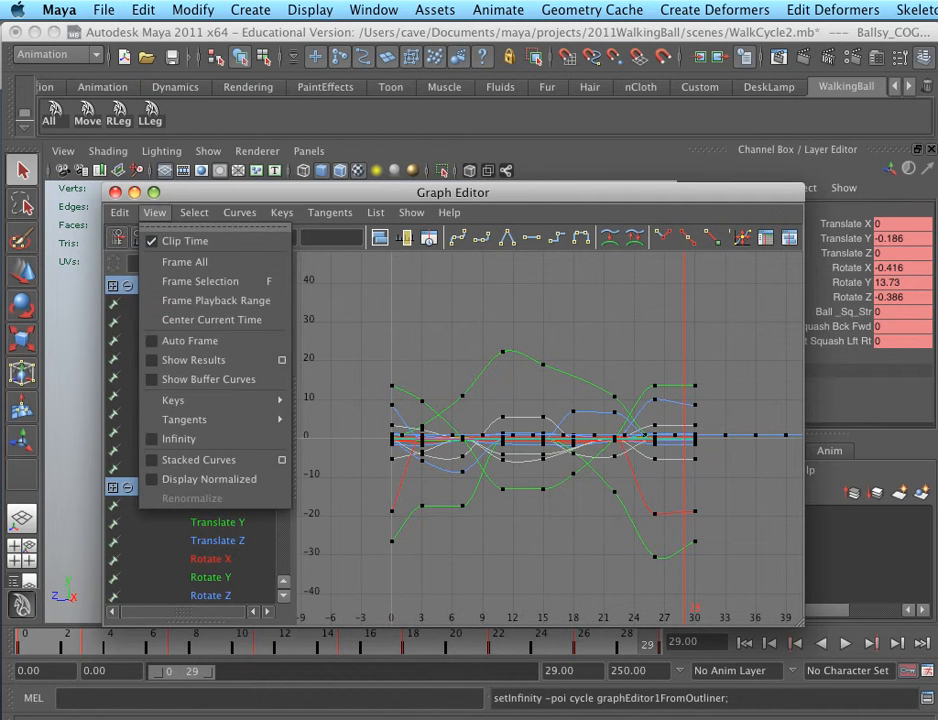
pyautogui.click(180, 439)
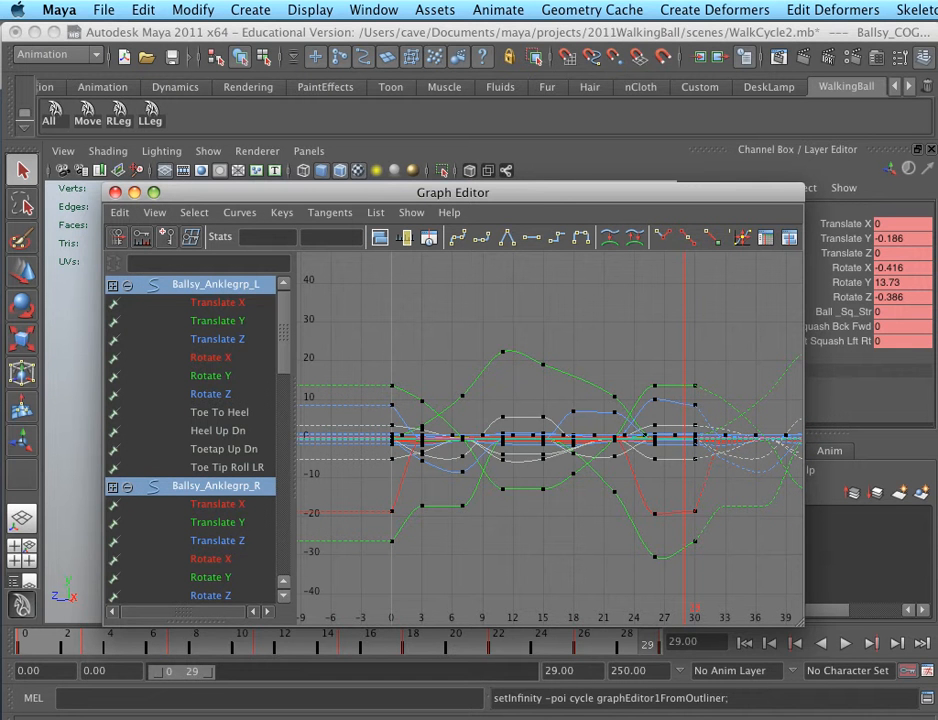
# Get the Graph Editor out of the way and extend the playback range to end at frame 150
pyautogui.moveTo(470, 192); pyautogui.dragTo(521, 294)
pyautogui.click(186, 294)
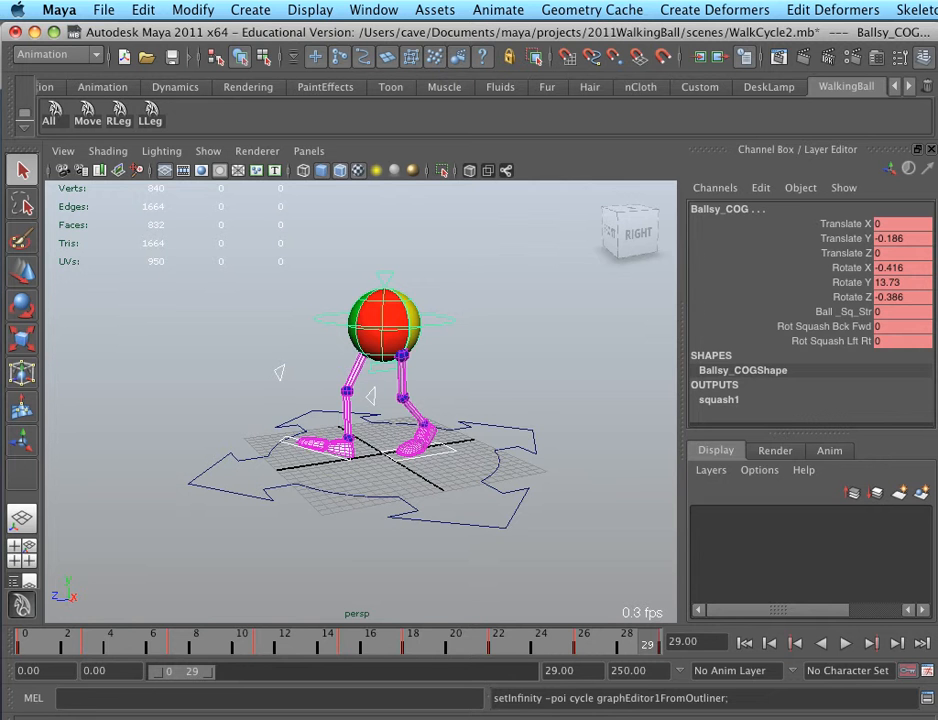
pyautogui.moveTo(198, 671); pyautogui.dragTo(385, 671)
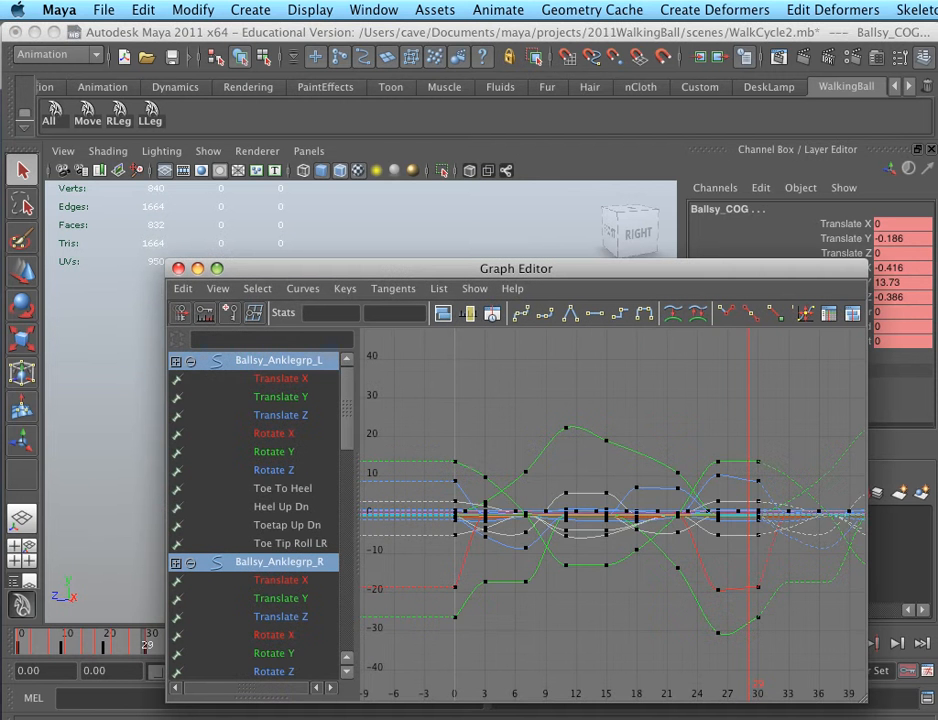
# Examine how the walk curves repeat past frame 30 in the Graph Editor and play back the extended cycle
pyautogui.scroll(-10, 613, 511)
pyautogui.scroll(1, 613, 511)
pyautogui.keyDown('alt'); pyautogui.moveTo(689, 511); pyautogui.dragTo(536, 504, button='middle'); pyautogui.keyUp('alt')
pyautogui.scroll(8, 613, 511)
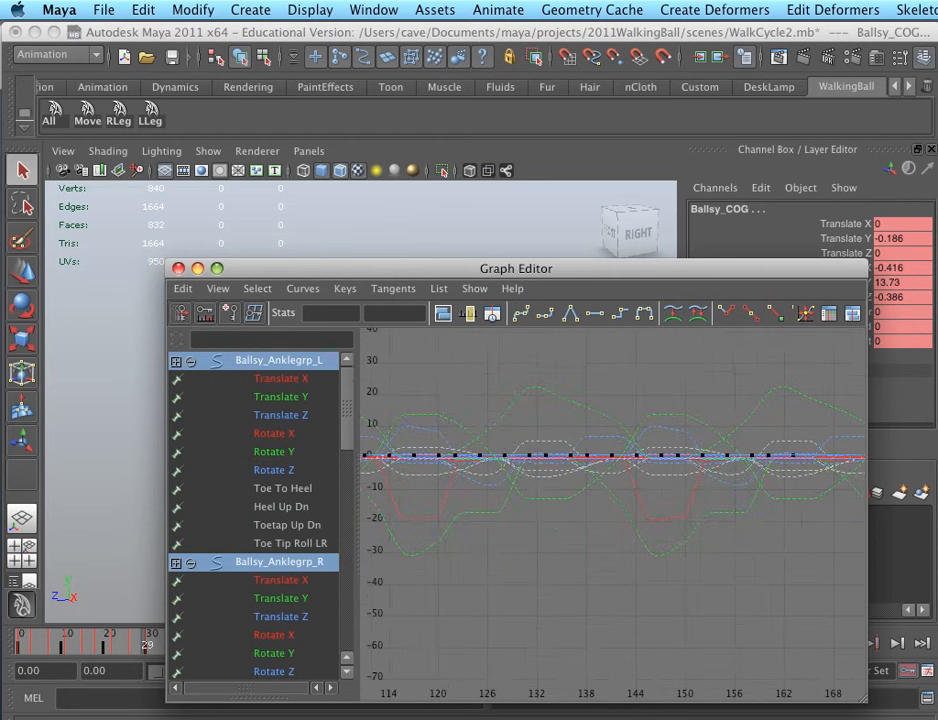
pyautogui.scroll(-3, 613, 511)
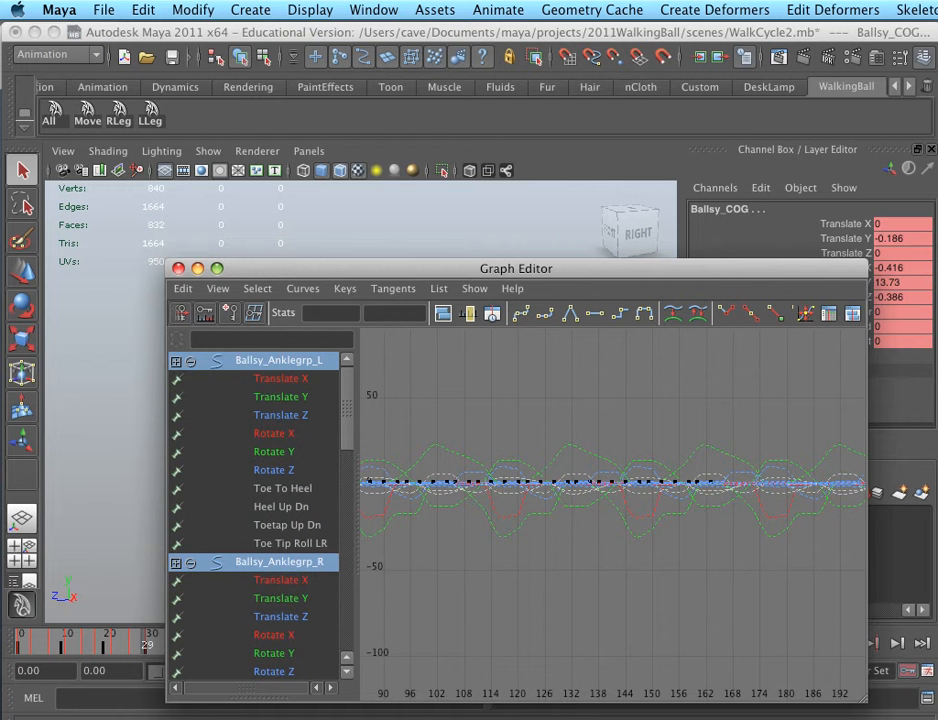
pyautogui.moveTo(450, 511)
pyautogui.keyDown('alt'); pyautogui.mouseDown(button='middle')
pyautogui.moveTo(546, 483)
pyautogui.moveTo(820, 483)
pyautogui.mouseUp(button='middle'); pyautogui.keyUp('alt')
pyautogui.keyDown('alt'); pyautogui.moveTo(613, 511); pyautogui.dragTo(710, 511, button='middle'); pyautogui.keyUp('alt')
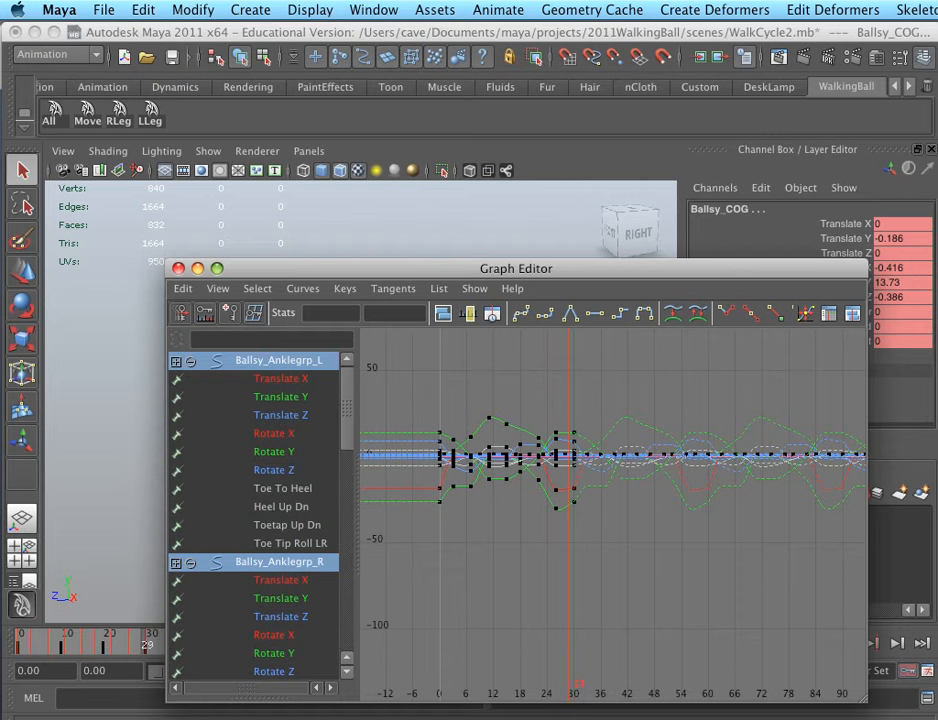
pyautogui.keyDown('alt'); pyautogui.moveTo(840, 480); pyautogui.dragTo(365, 491, button='middle'); pyautogui.keyUp('alt')
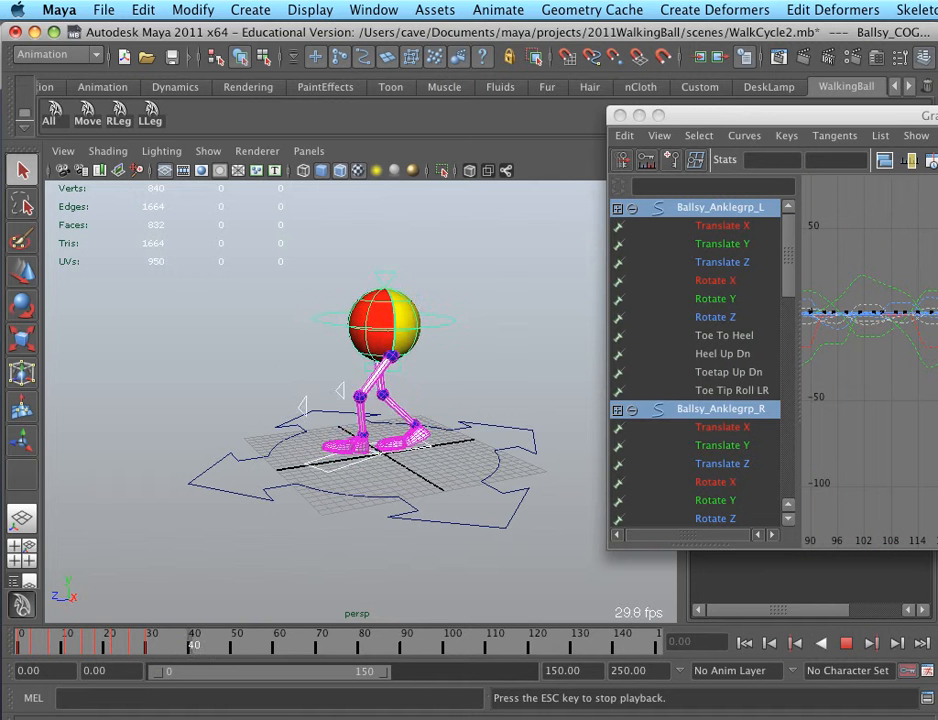
pyautogui.press('Escape')
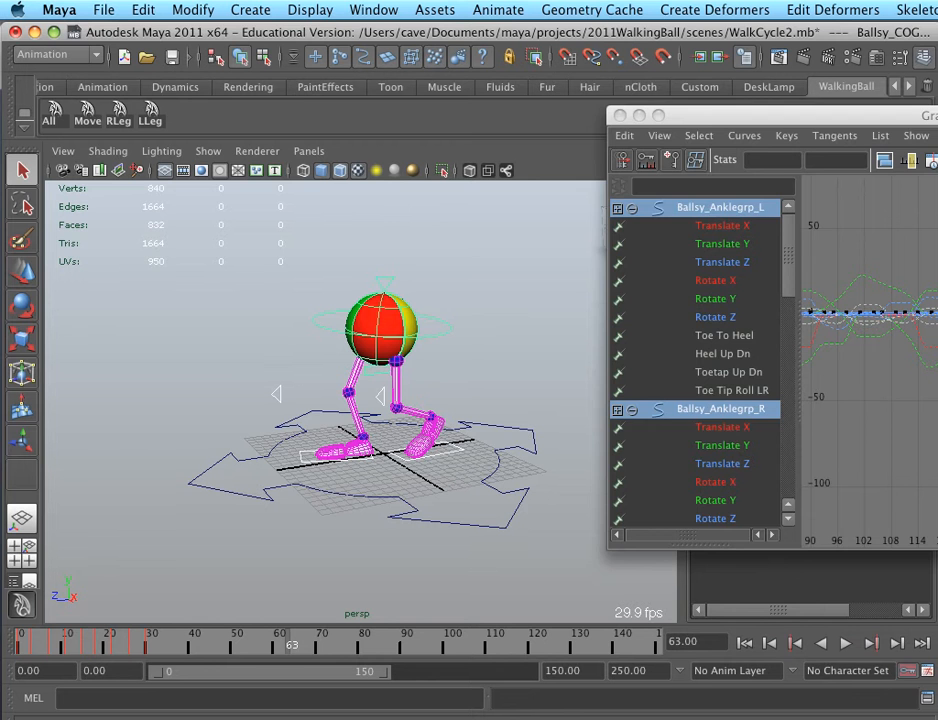
# Close the Graph Editor and import Environments.mb from the project's scenes folder
pyautogui.click(620, 116)
pyautogui.click(104, 10)
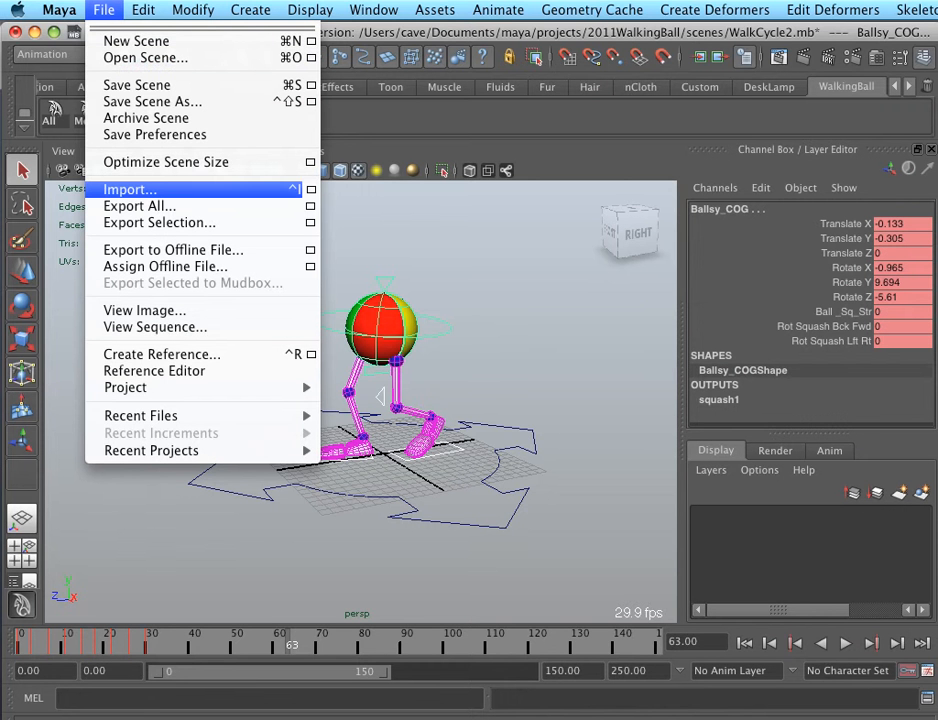
pyautogui.click(130, 189)
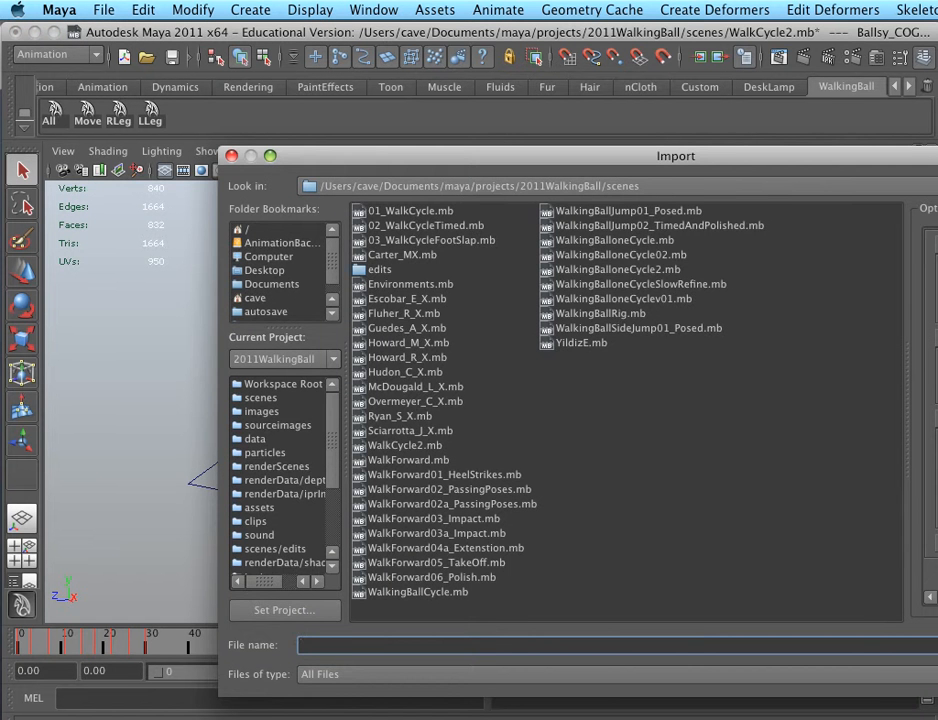
pyautogui.doubleClick(410, 284)
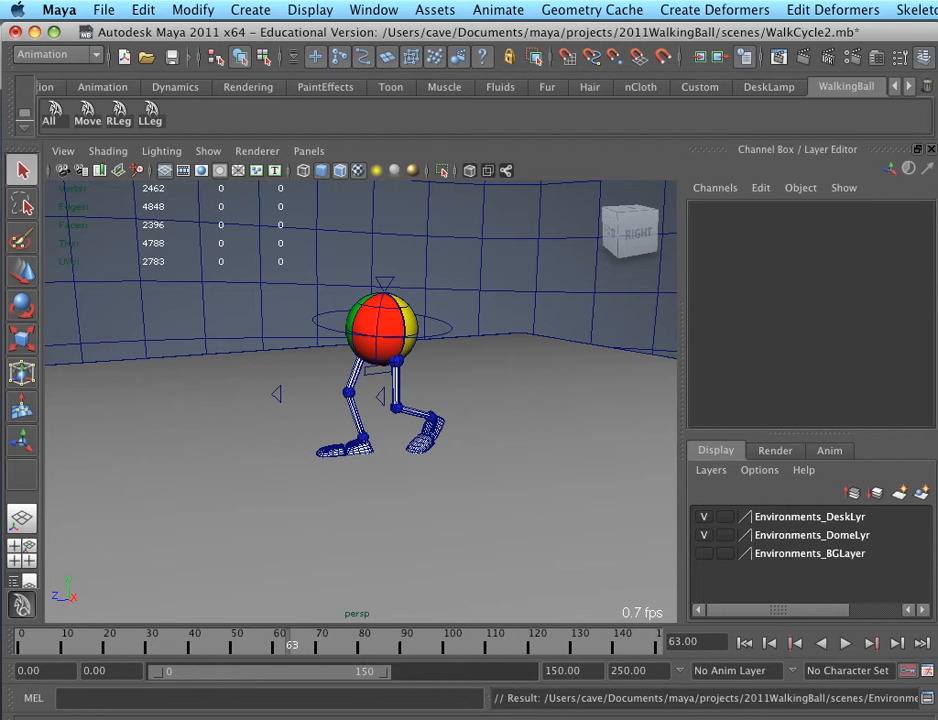
# Select the walking ball's Ballsy_Group control in wireframe display and unlock all its translate, rotate and scale channels
pyautogui.press('4')
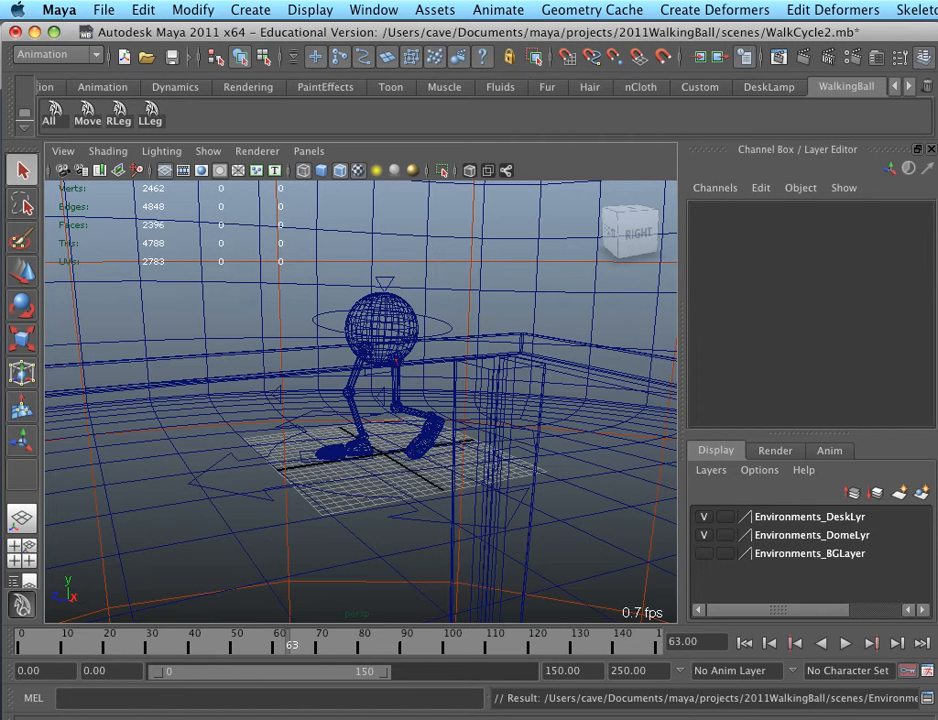
pyautogui.click(231, 491)
pyautogui.click(845, 239)
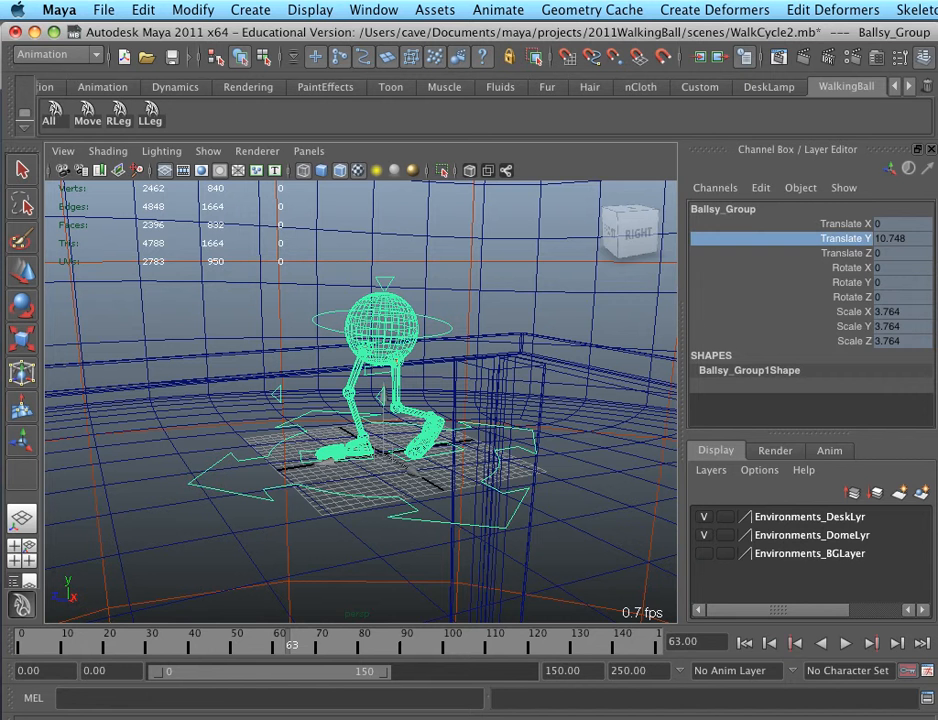
pyautogui.moveTo(845, 224); pyautogui.dragTo(845, 341)
pyautogui.rightClick(846, 297)
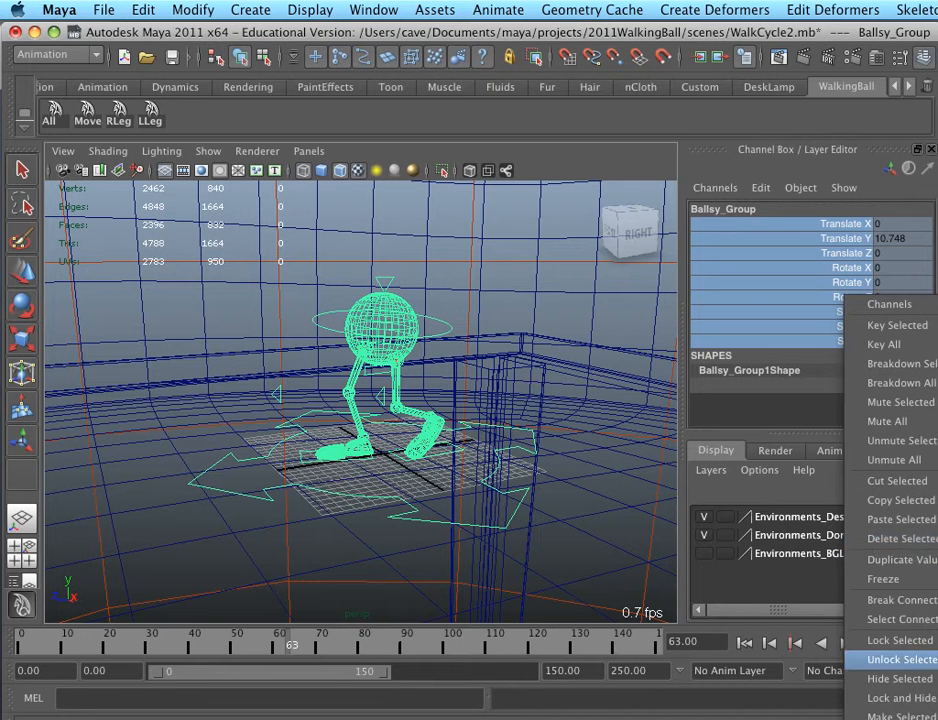
pyautogui.click(900, 659)
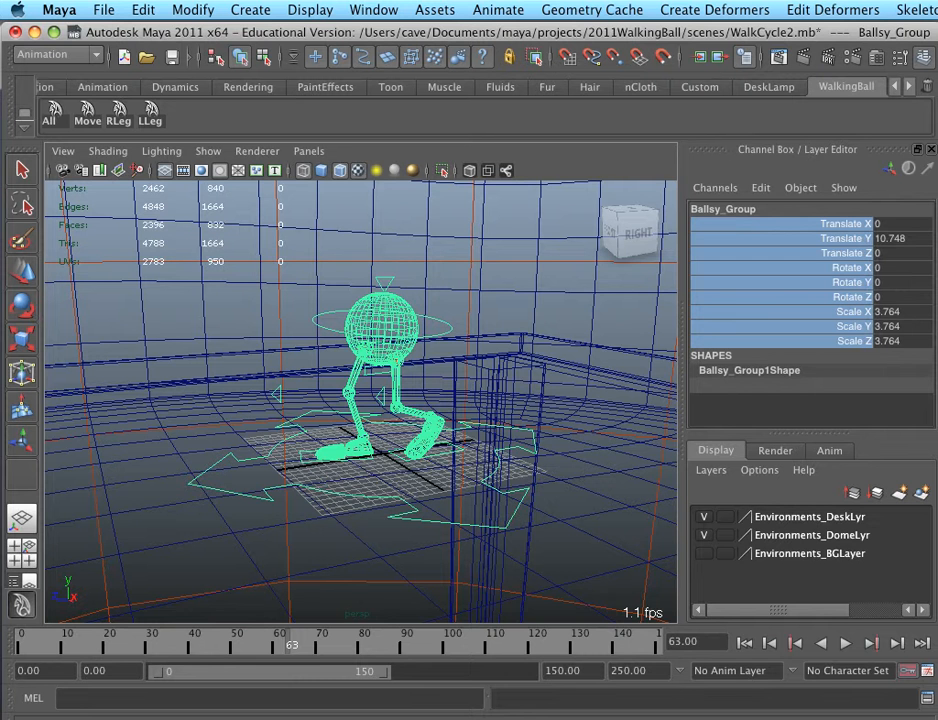
# Return to shaded display and move Ballsy_Group vertically to a Translate Y of about 10.946
pyautogui.press('5')
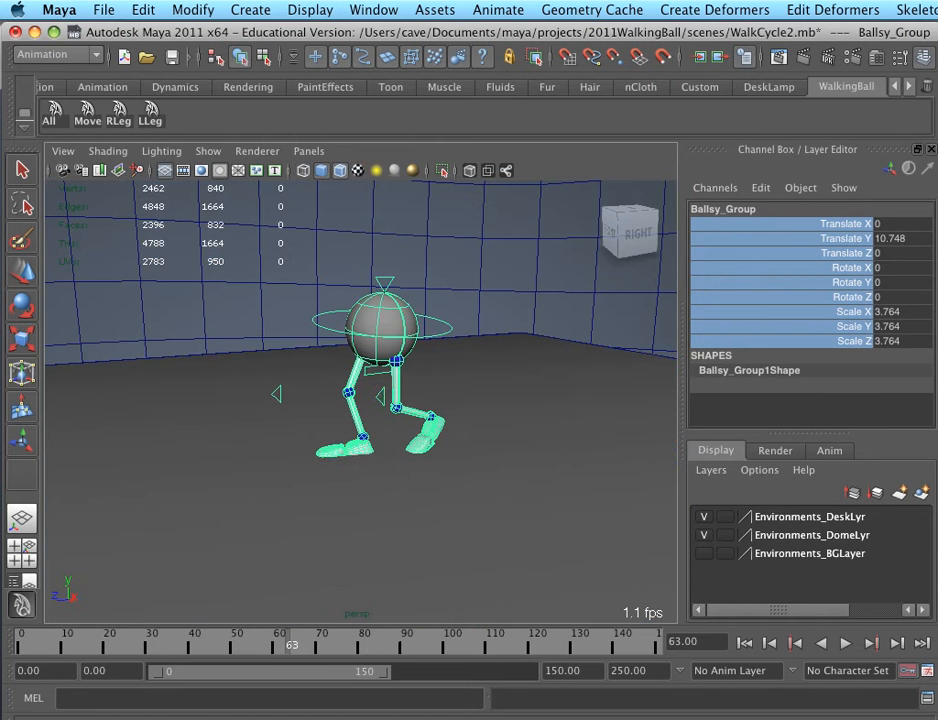
pyautogui.press('w')
pyautogui.moveTo(383, 394); pyautogui.dragTo(440, 400)
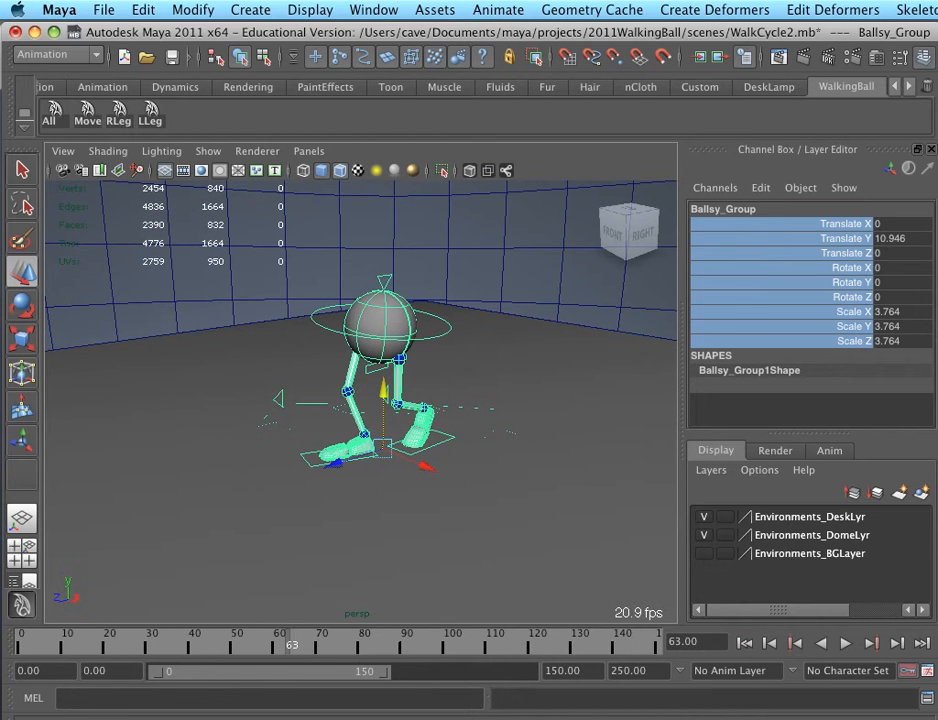
# Delete the display layers Environments_DomeLyr and Environments_DeskLyr
pyautogui.click(810, 516)
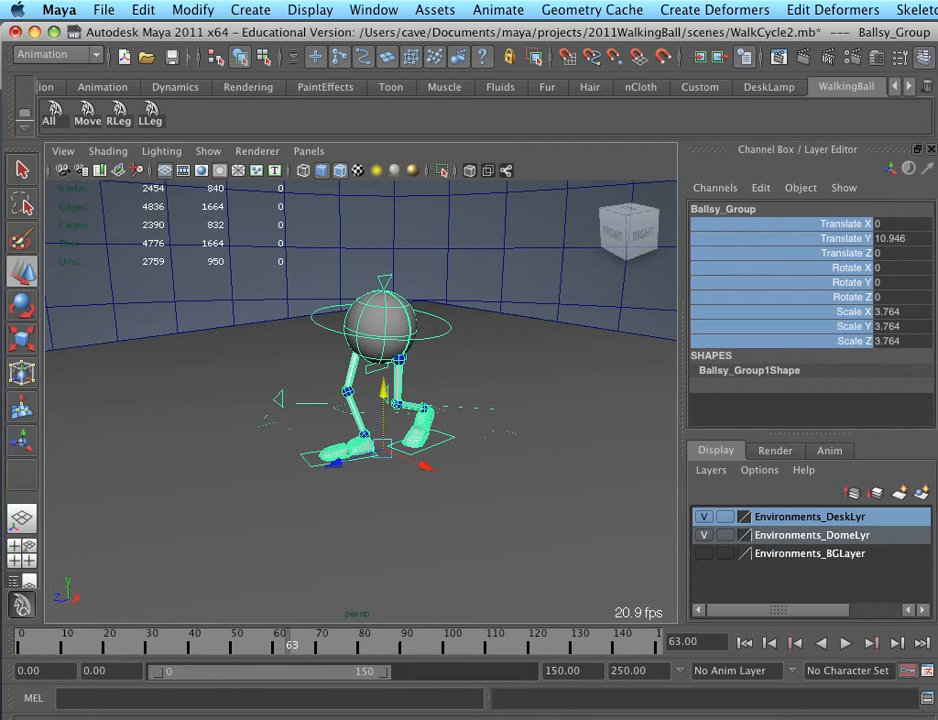
pyautogui.rightClick(790, 536)
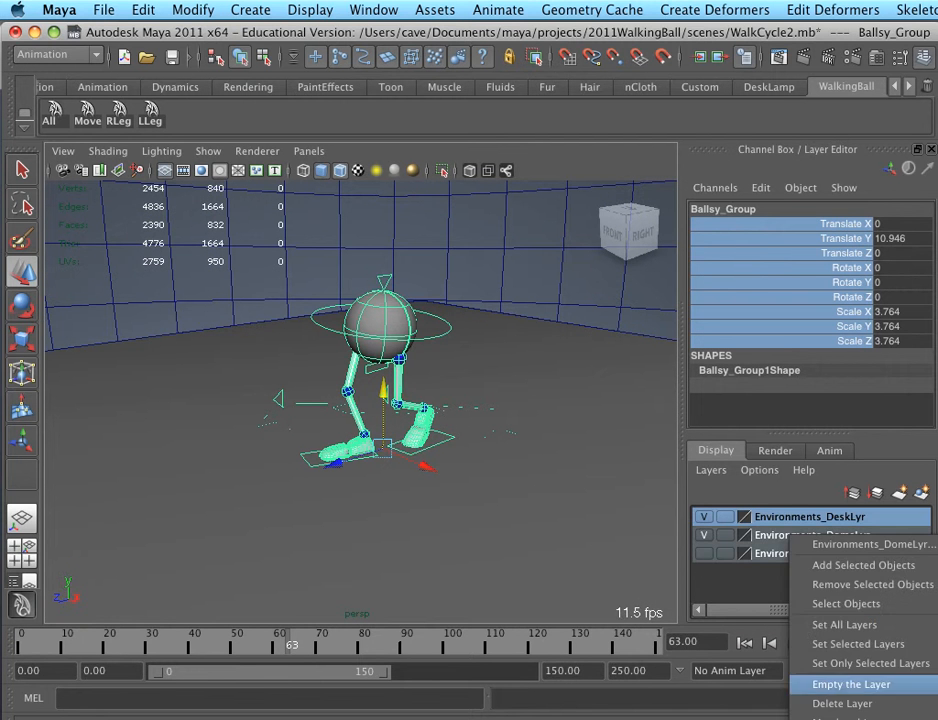
pyautogui.click(840, 703)
pyautogui.rightClick(818, 517)
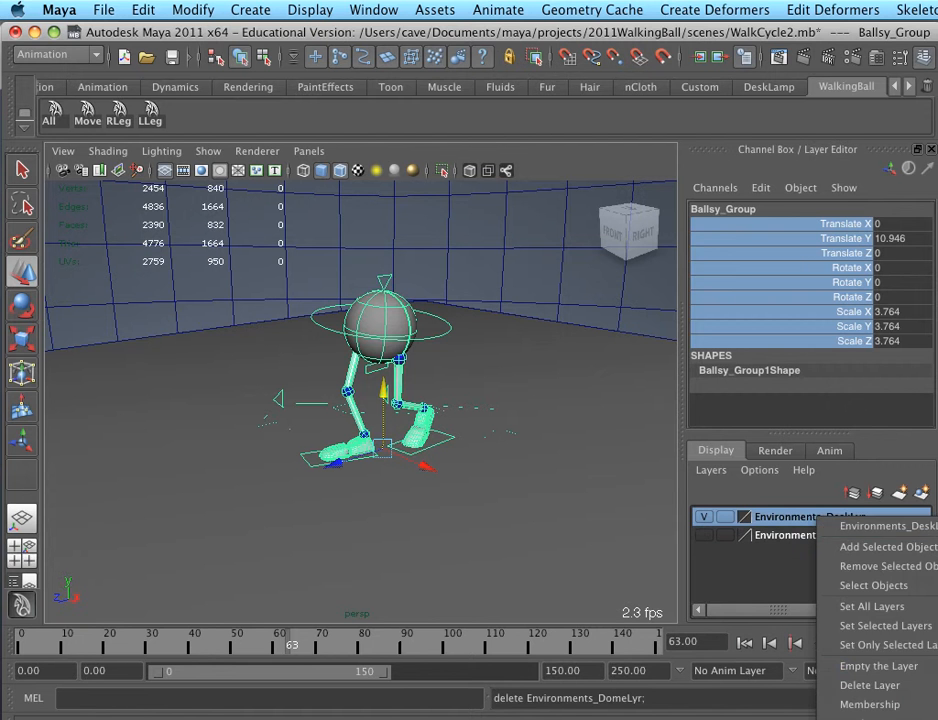
pyautogui.click(860, 685)
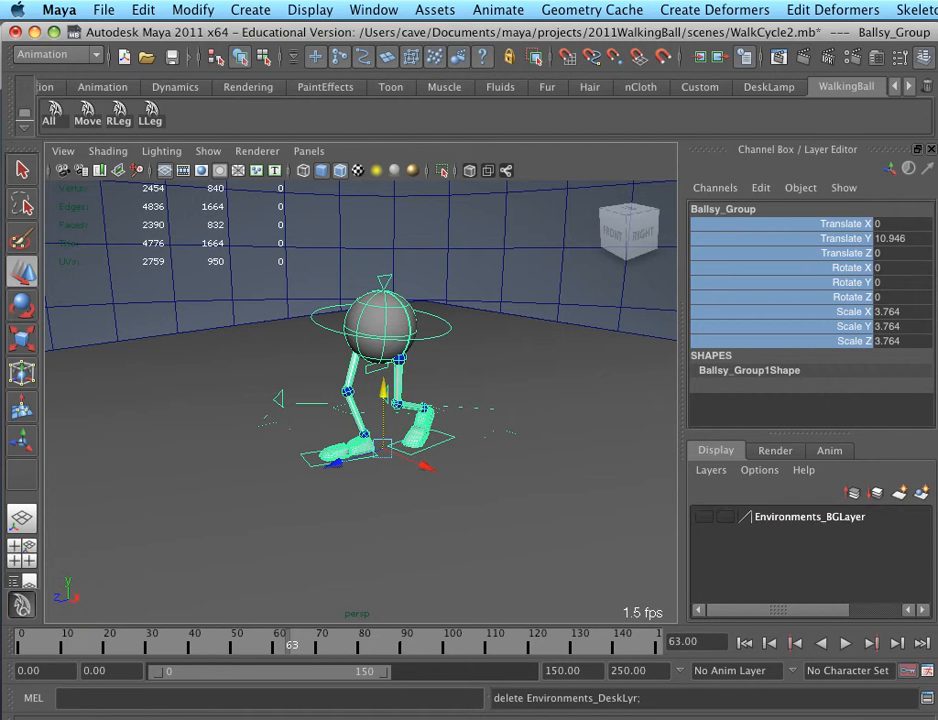
# Select the objects assigned to the Environments_BGLayer display layer and delete them
pyautogui.click(818, 517)
pyautogui.click(704, 517)
pyautogui.click(704, 517)
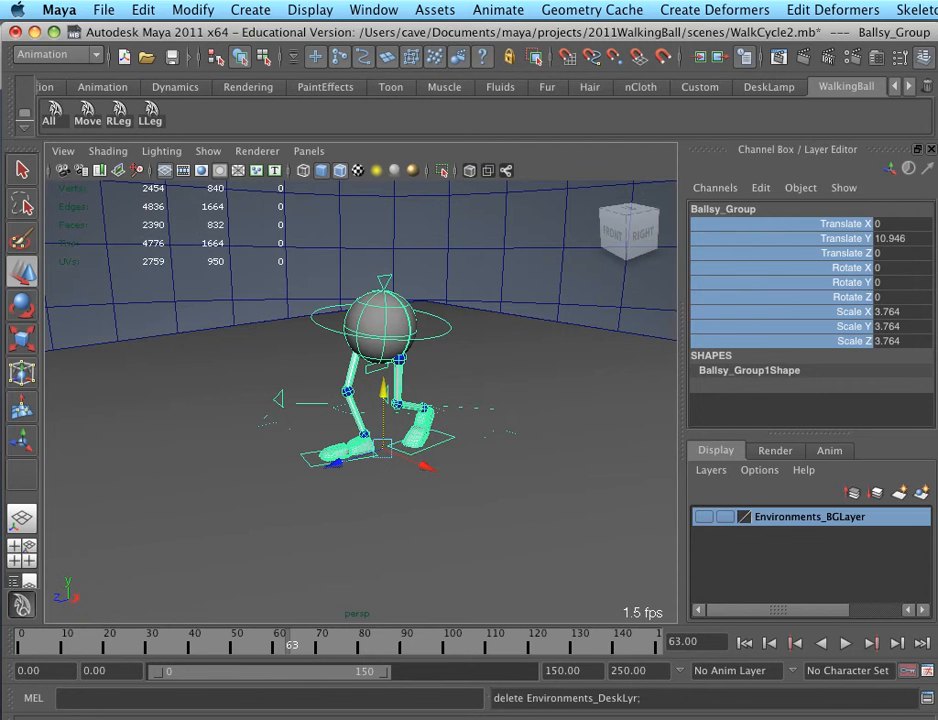
pyautogui.rightClick(797, 517)
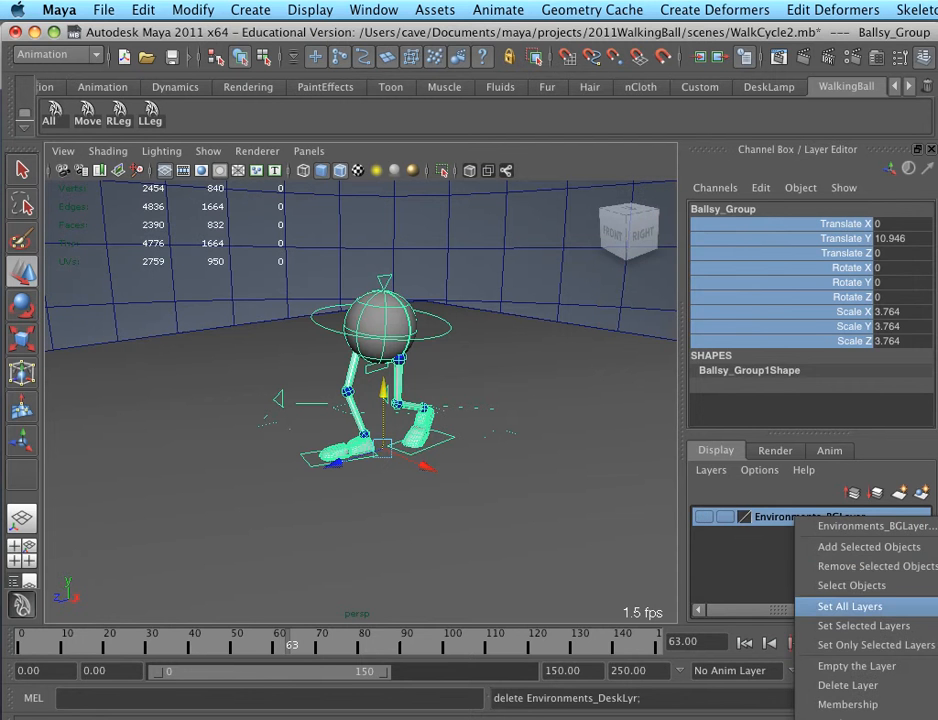
pyautogui.click(851, 585)
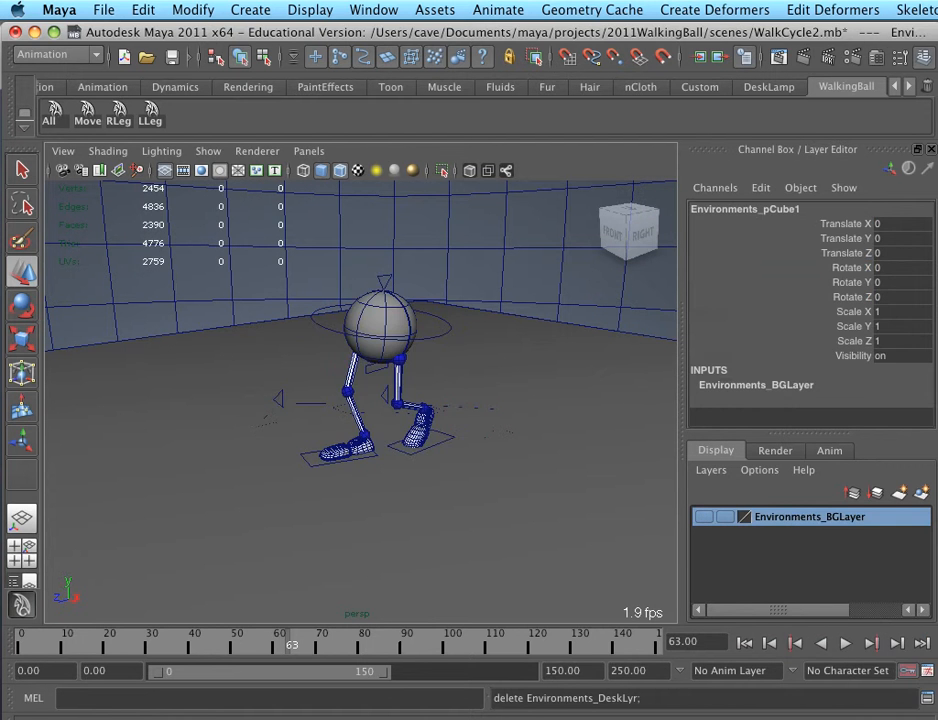
pyautogui.press('Delete')
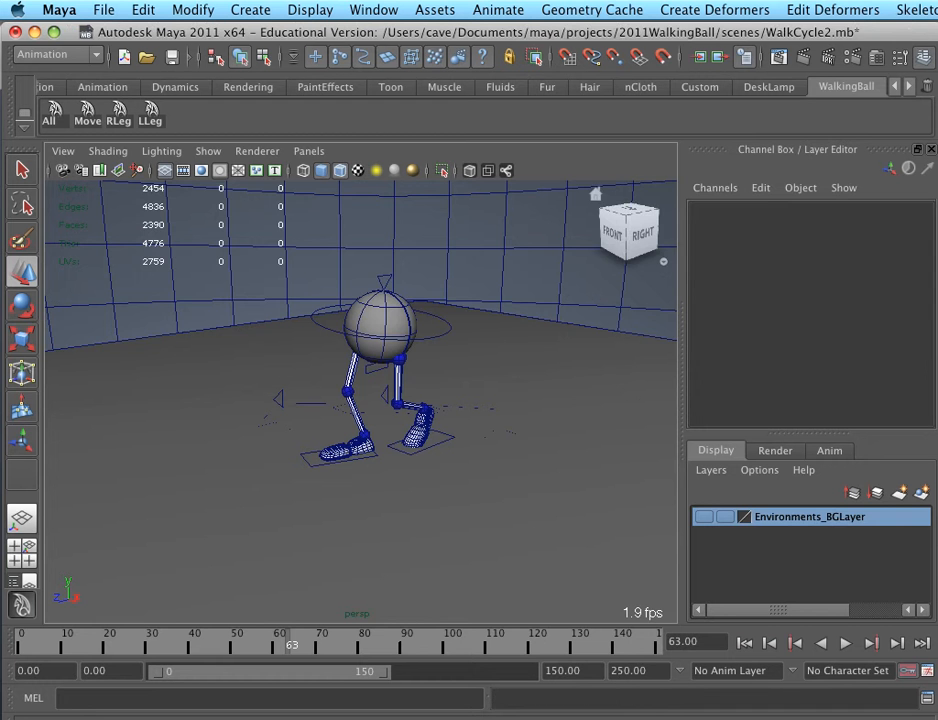
# Delete the surrounding backdrop, the desk surface and the desk leg next to the walking ball
pyautogui.moveTo(652, 288); pyautogui.dragTo(610, 350)
pyautogui.press('Delete')
pyautogui.click(300, 520)
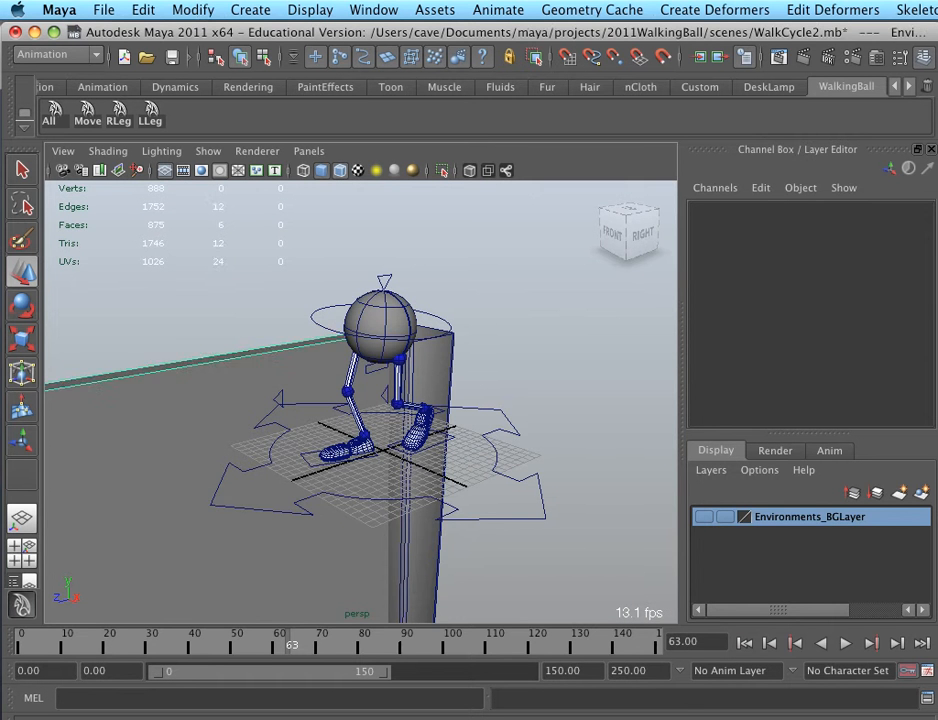
pyautogui.press('Delete')
pyautogui.click(424, 550)
pyautogui.press('Delete')
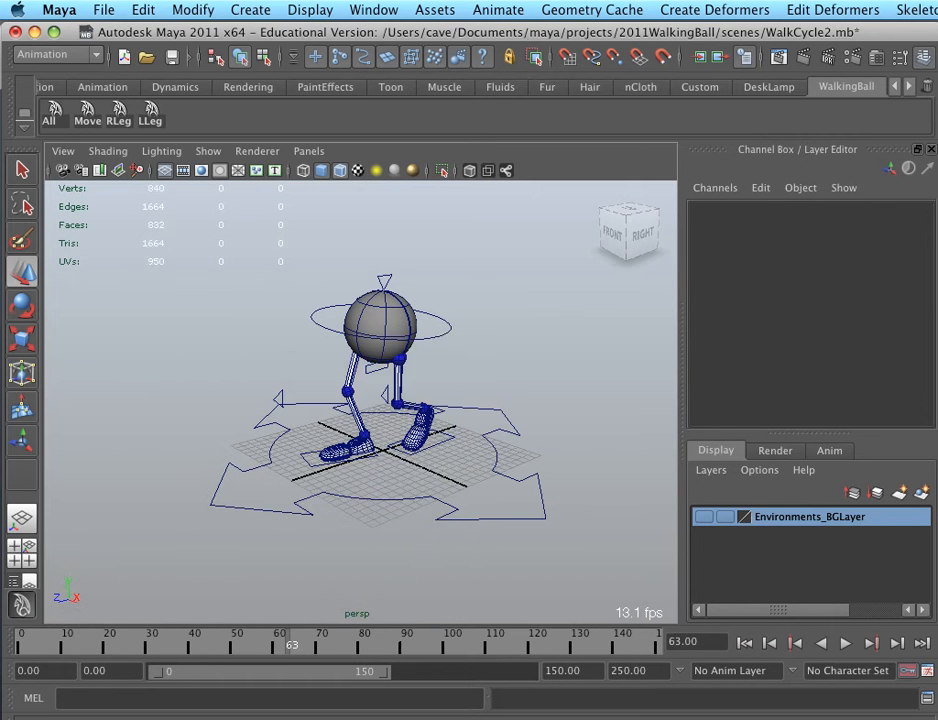
# Delete the leftover desk side panel, leg and other environment geometry behind the walking ball
pyautogui.keyDown('alt'); pyautogui.moveTo(480, 400); pyautogui.dragTo(220, 440); pyautogui.keyUp('alt')
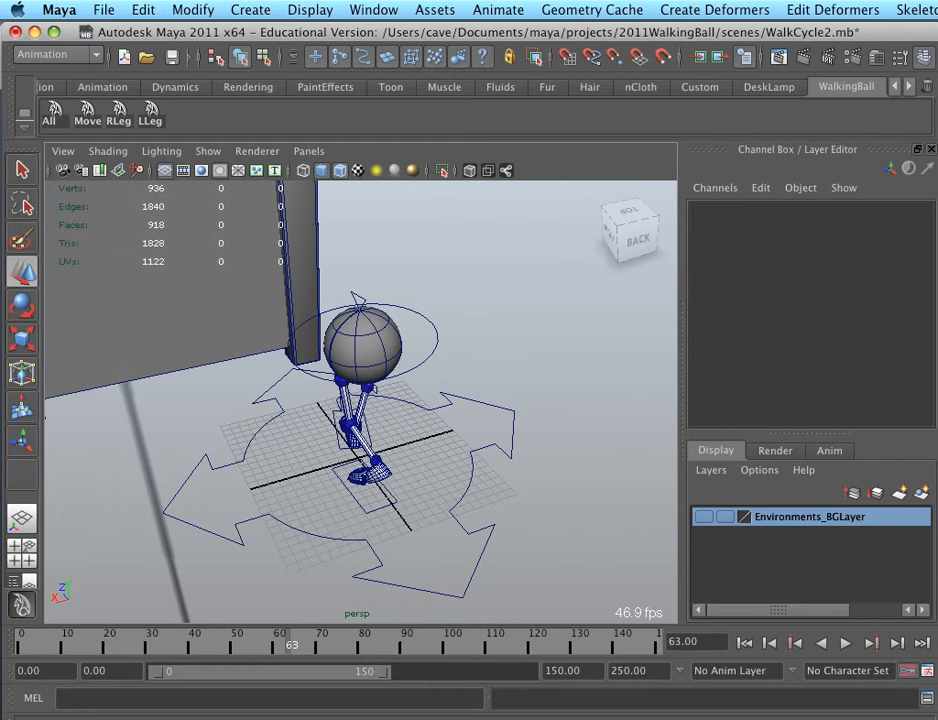
pyautogui.moveTo(268, 232); pyautogui.dragTo(370, 362)
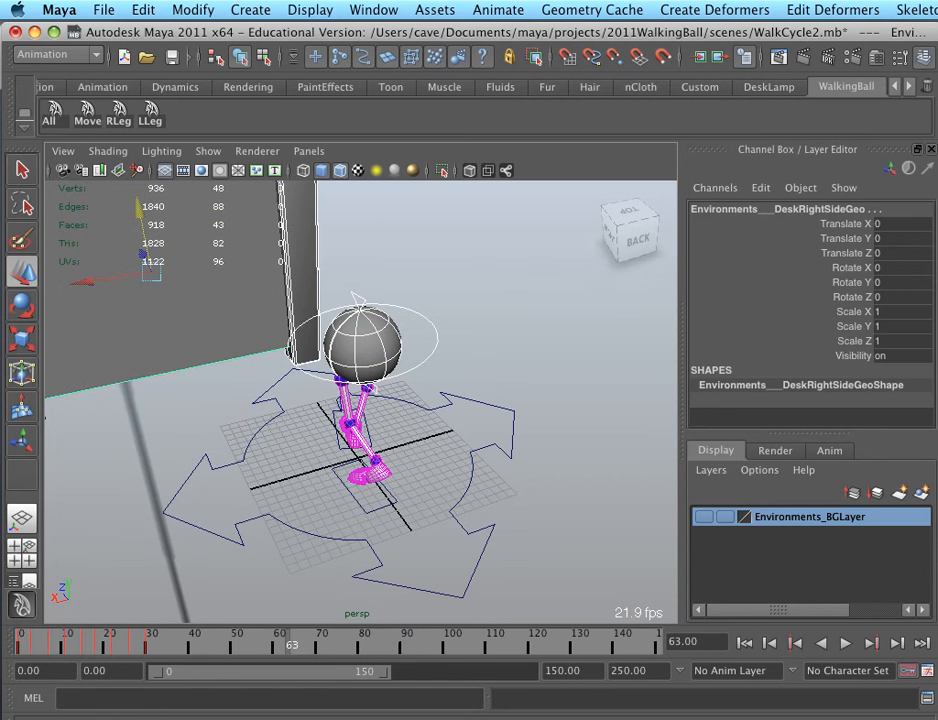
pyautogui.keyDown('shift'); pyautogui.moveTo(342, 240); pyautogui.dragTo(215, 380); pyautogui.keyUp('shift')
pyautogui.press('Delete')
pyautogui.moveTo(486, 286); pyautogui.dragTo(511, 311)
pyautogui.press('Delete')
pyautogui.keyDown('alt'); pyautogui.moveTo(560, 340); pyautogui.dragTo(360, 345); pyautogui.keyUp('alt')
pyautogui.click(473, 300)
pyautogui.press('Delete')
pyautogui.keyDown('alt'); pyautogui.moveTo(473, 330); pyautogui.dragTo(335, 275); pyautogui.keyUp('alt')
pyautogui.scroll(-5, 360, 400)
pyautogui.keyDown('alt'); pyautogui.moveTo(360, 400); pyautogui.dragTo(370, 345); pyautogui.keyUp('alt')
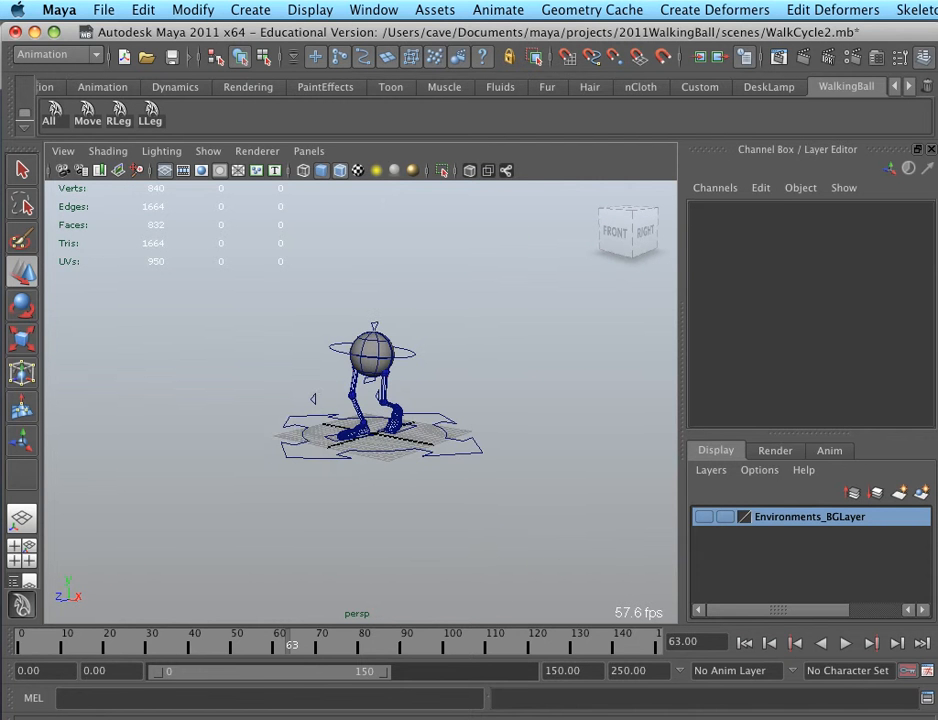
# Switch to textured display and save the scene under the new name WalkCycle2GraphEditor.mb
pyautogui.click(104, 9)
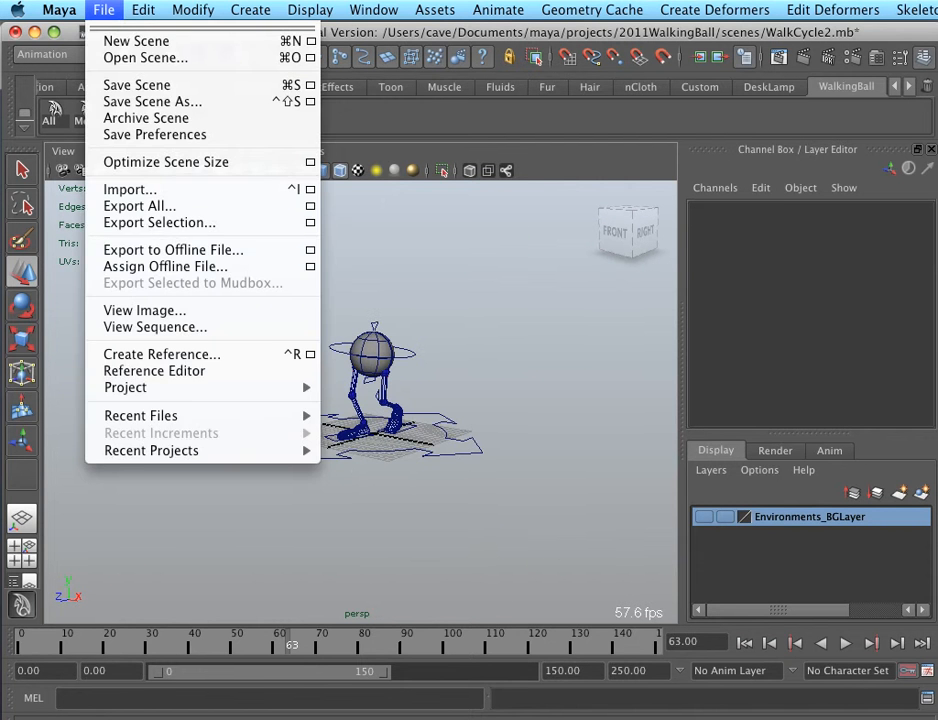
pyautogui.press('Escape')
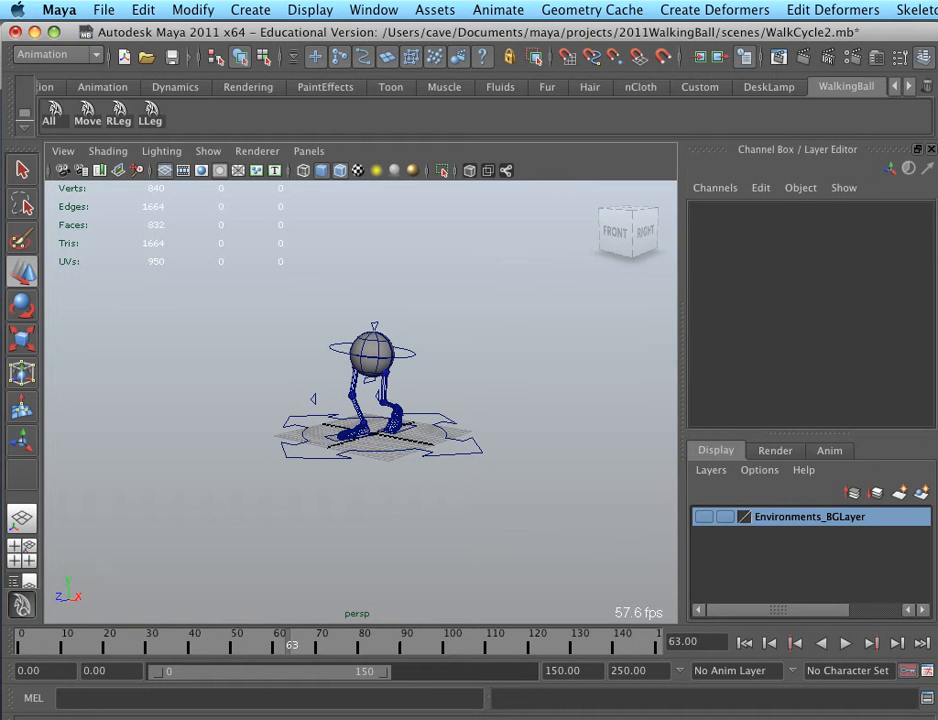
pyautogui.press('6')
pyautogui.press('super+shift+s')
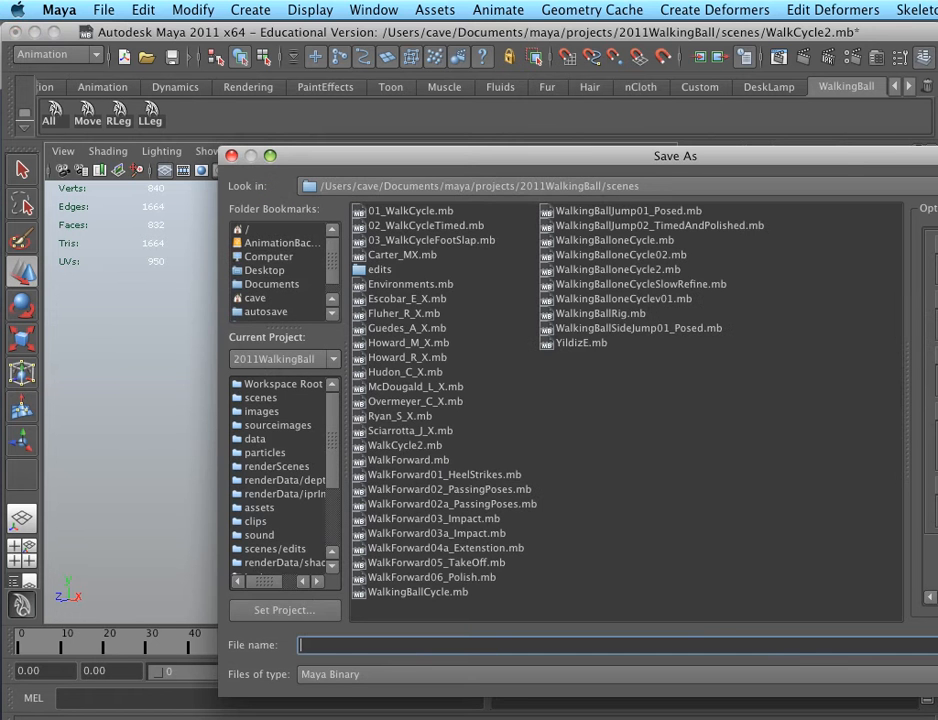
pyautogui.click(405, 446)
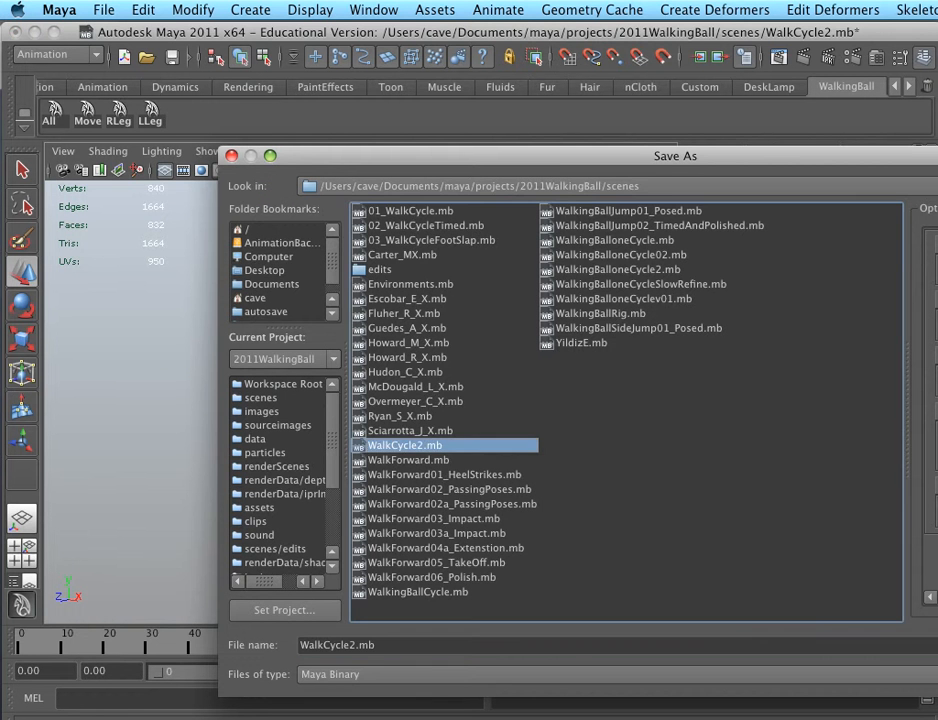
pyautogui.click(356, 645)
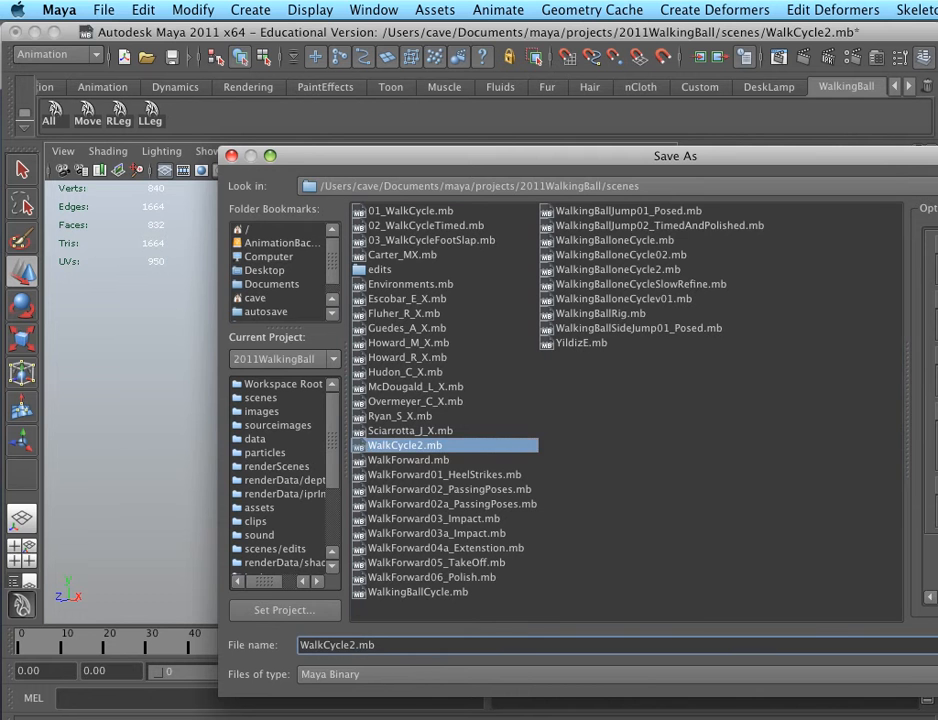
pyautogui.write('Gra')
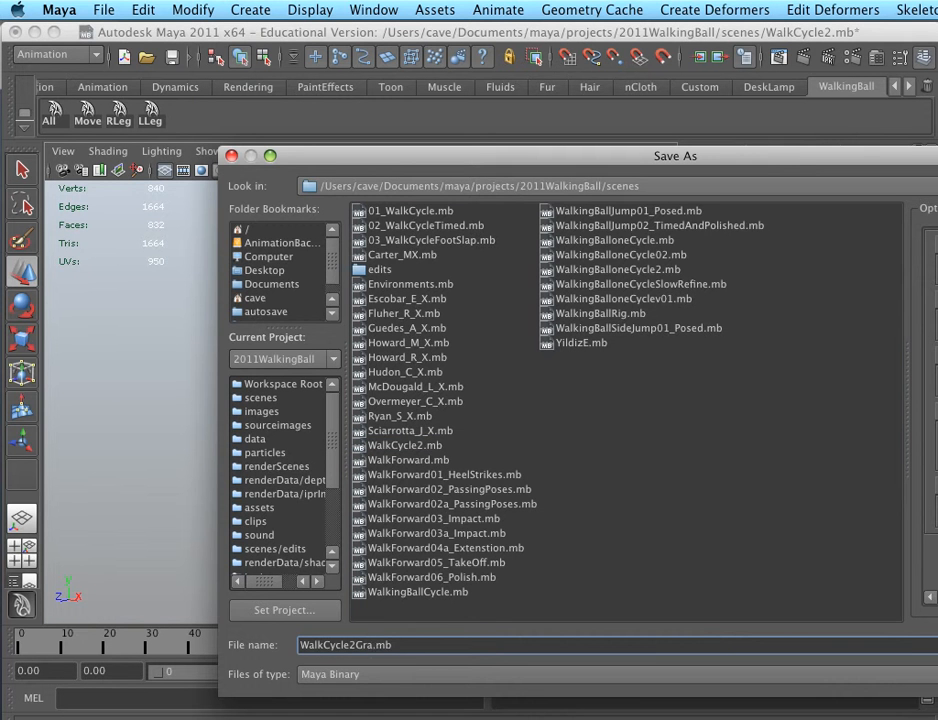
pyautogui.write('phEditor')
pyautogui.press('Return')
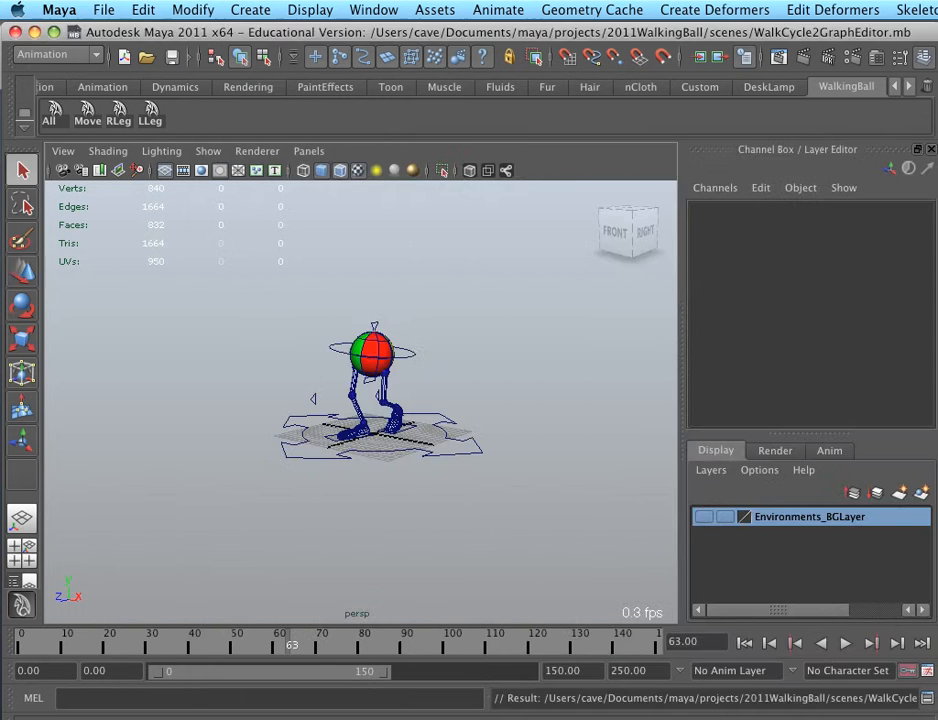
pyautogui.hotkey('ctrl', 'o')
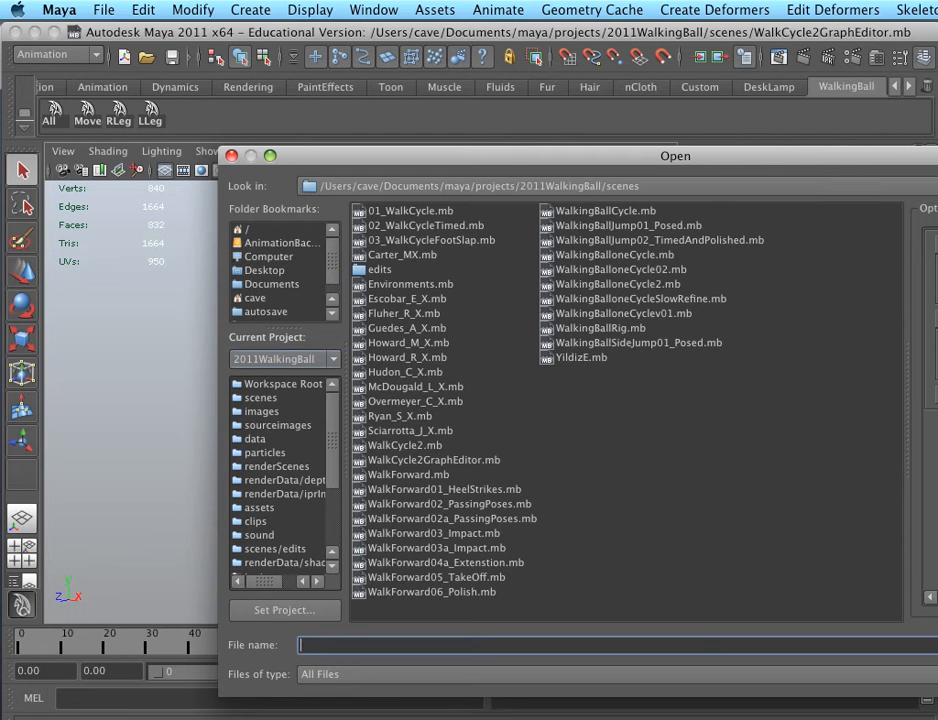
pyautogui.click(285, 359)
pyautogui.click(246, 446)
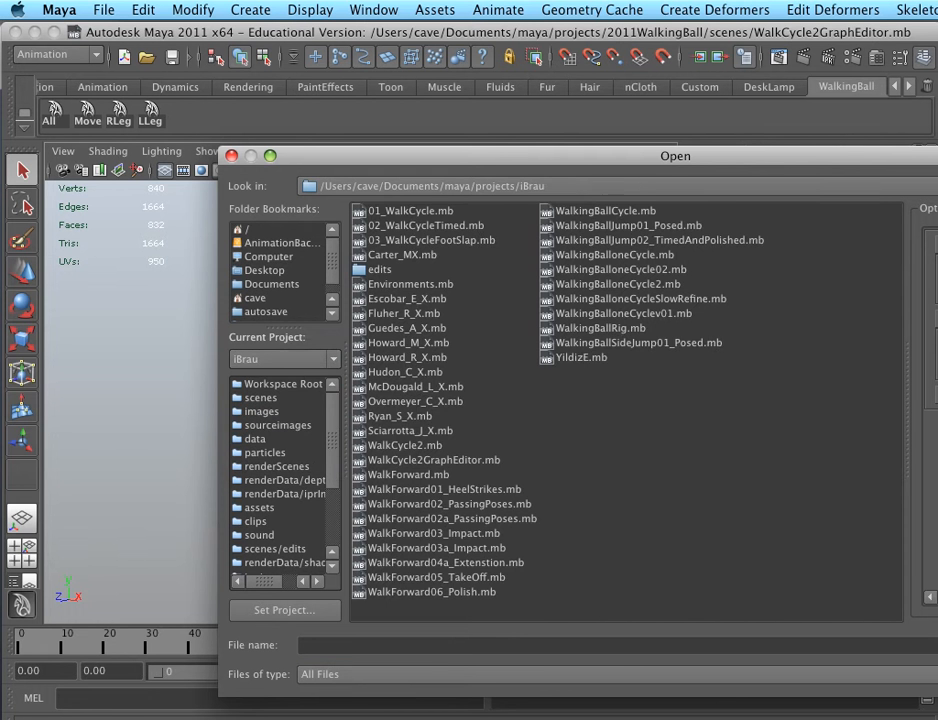
pyautogui.click(261, 398)
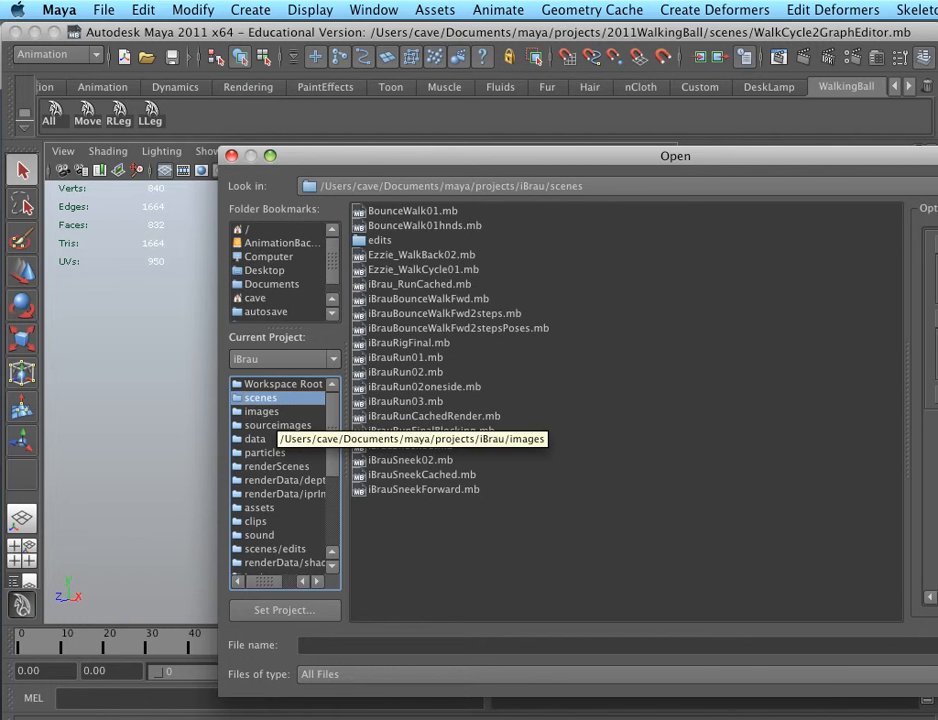
pyautogui.press('Escape')
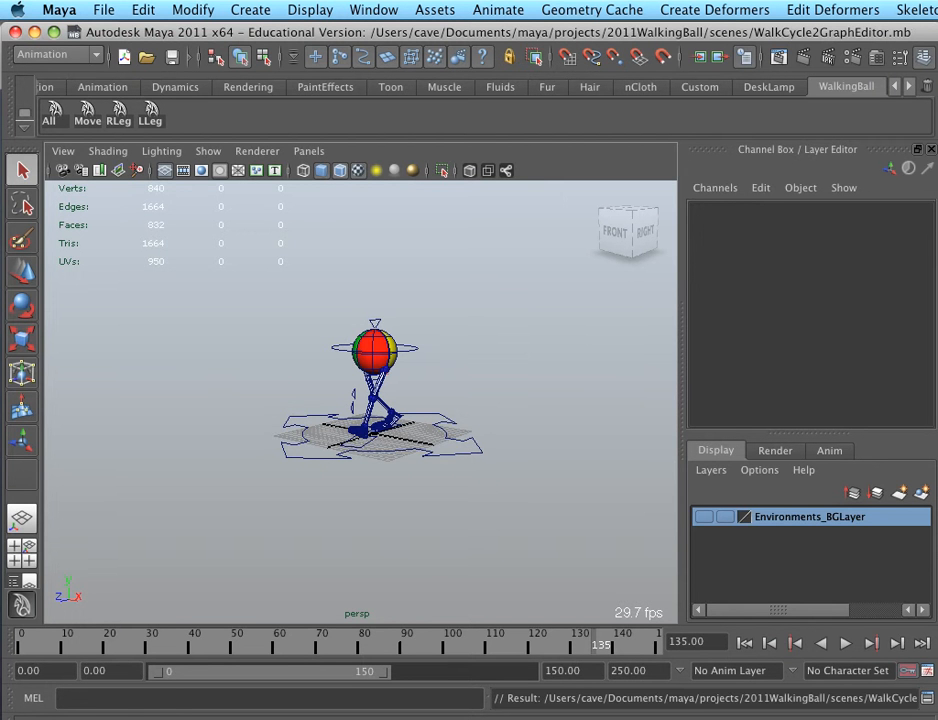
# Open the scene LightsWithTurntable.mb from the 2011WalkingBall project's scenes folder
pyautogui.click(104, 9)
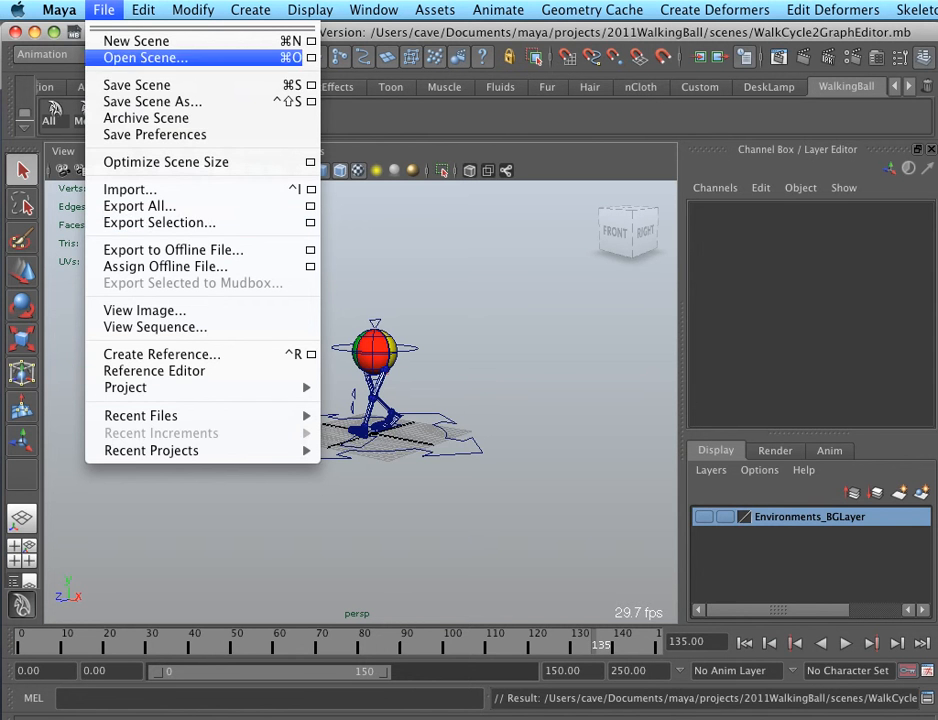
pyautogui.click(145, 57)
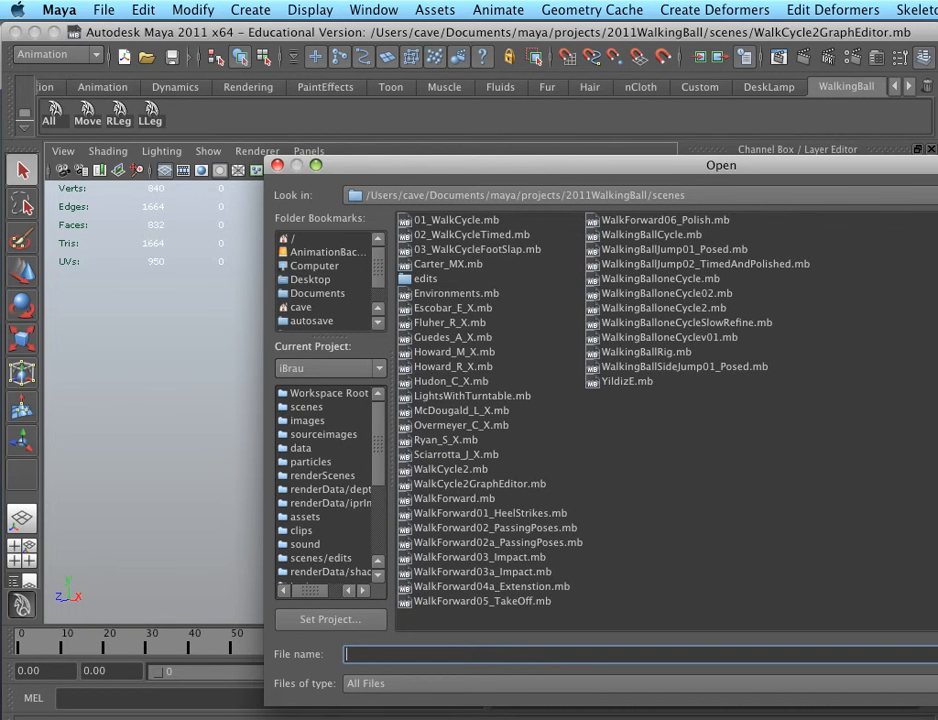
pyautogui.click(472, 396)
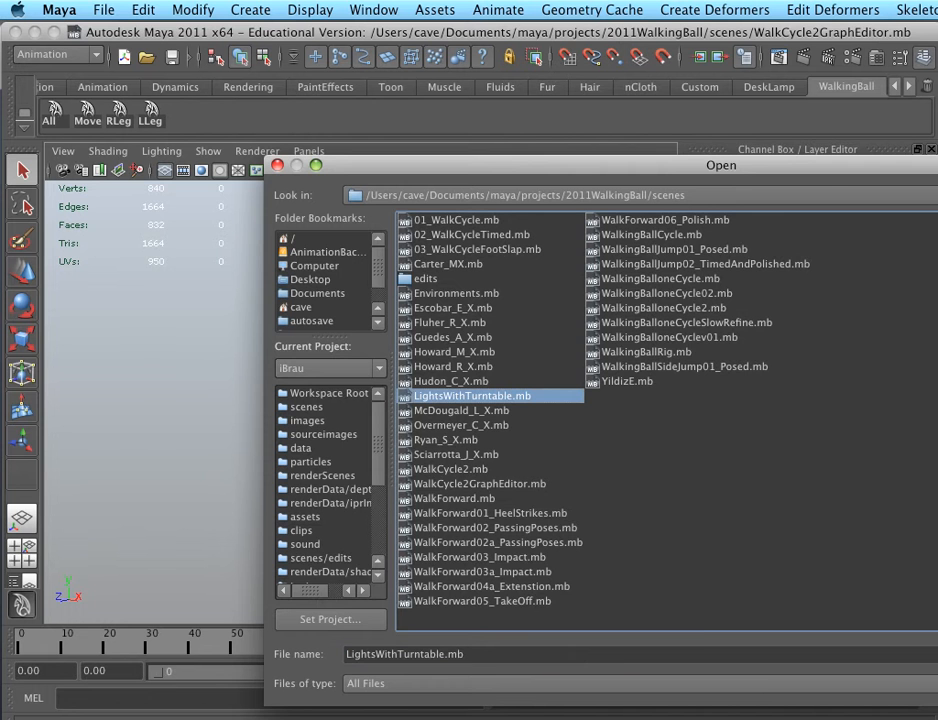
pyautogui.press('Return')
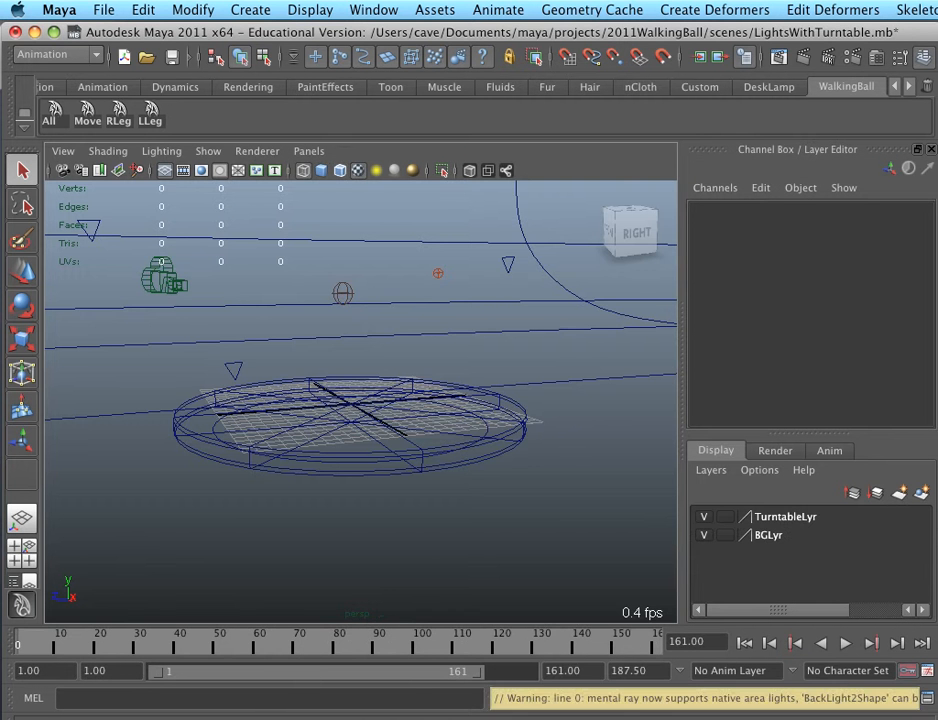
# Show the turntable scene in shaded display and import WalkCycle2GraphEditor.mb into it
pyautogui.press('5')
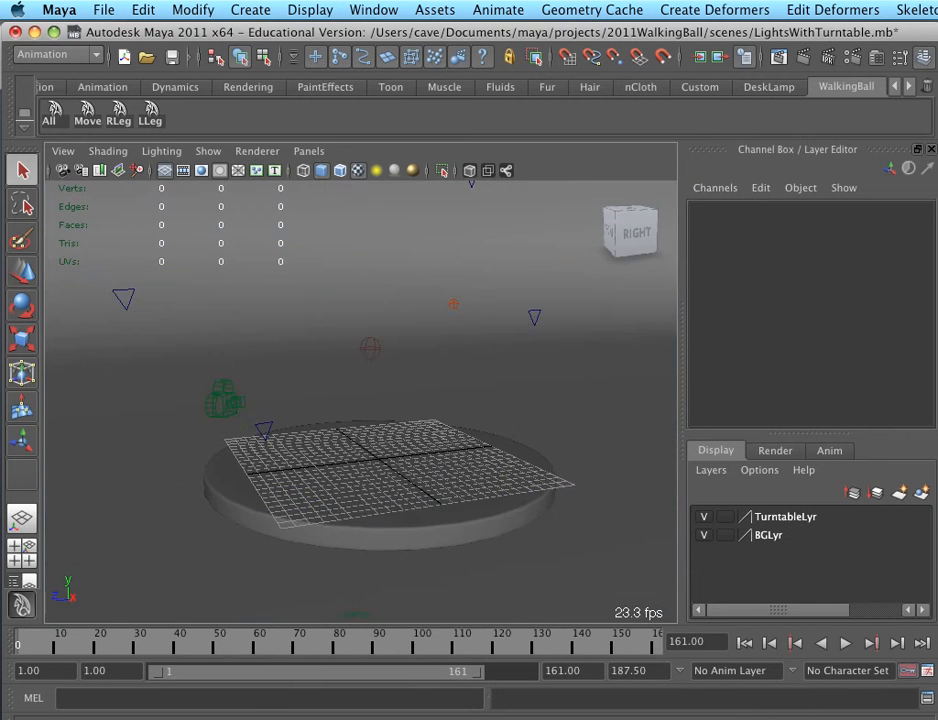
pyautogui.keyDown('alt'); pyautogui.moveTo(330, 355); pyautogui.dragTo(425, 370); pyautogui.keyUp('alt')
pyautogui.click(104, 10)
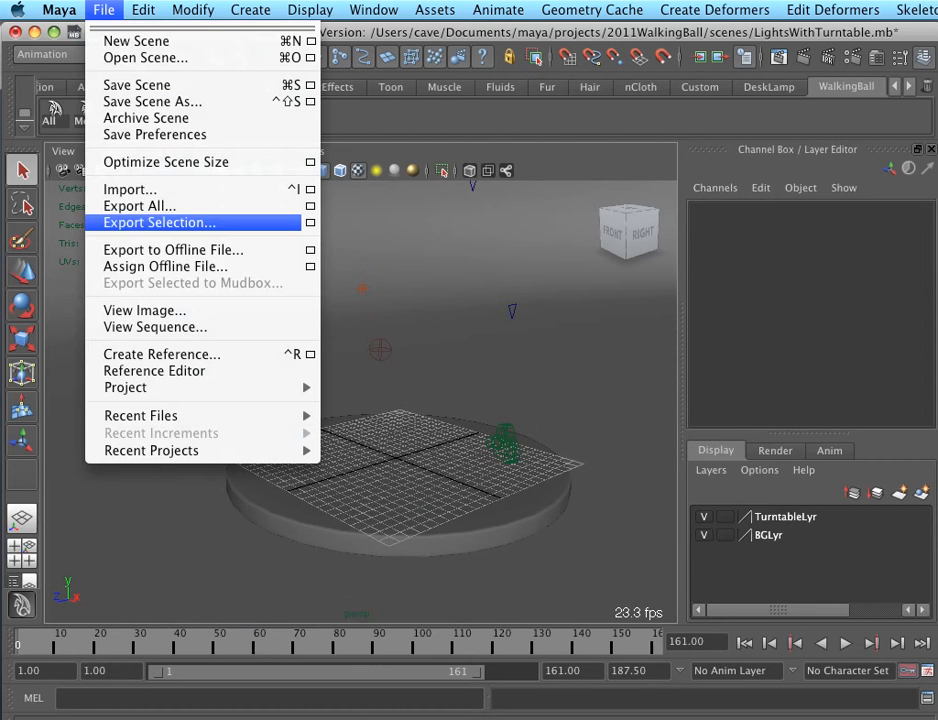
pyautogui.click(130, 189)
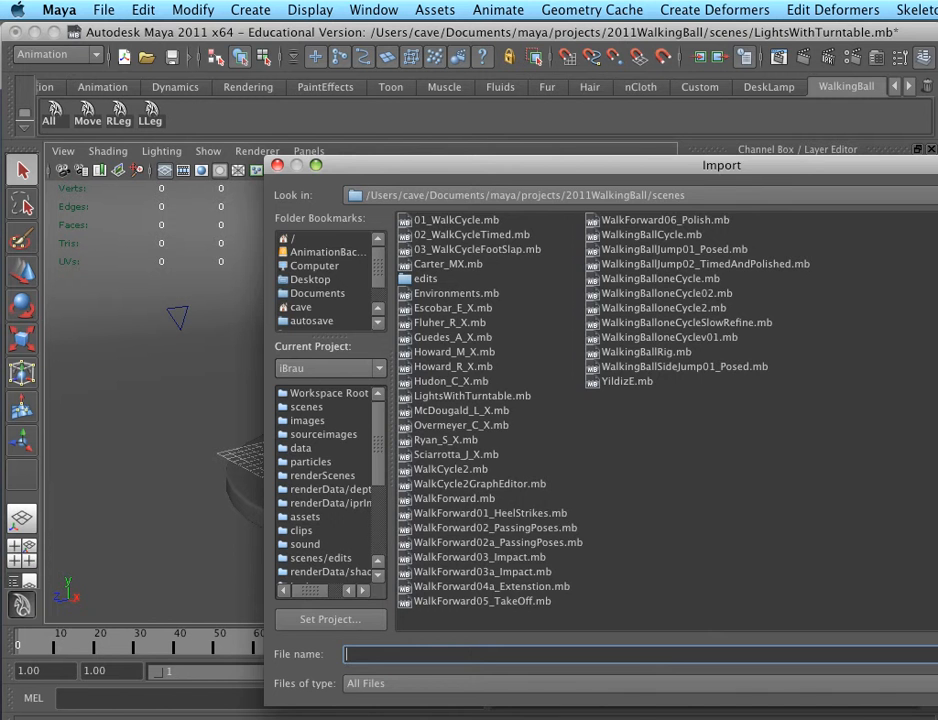
pyautogui.doubleClick(480, 484)
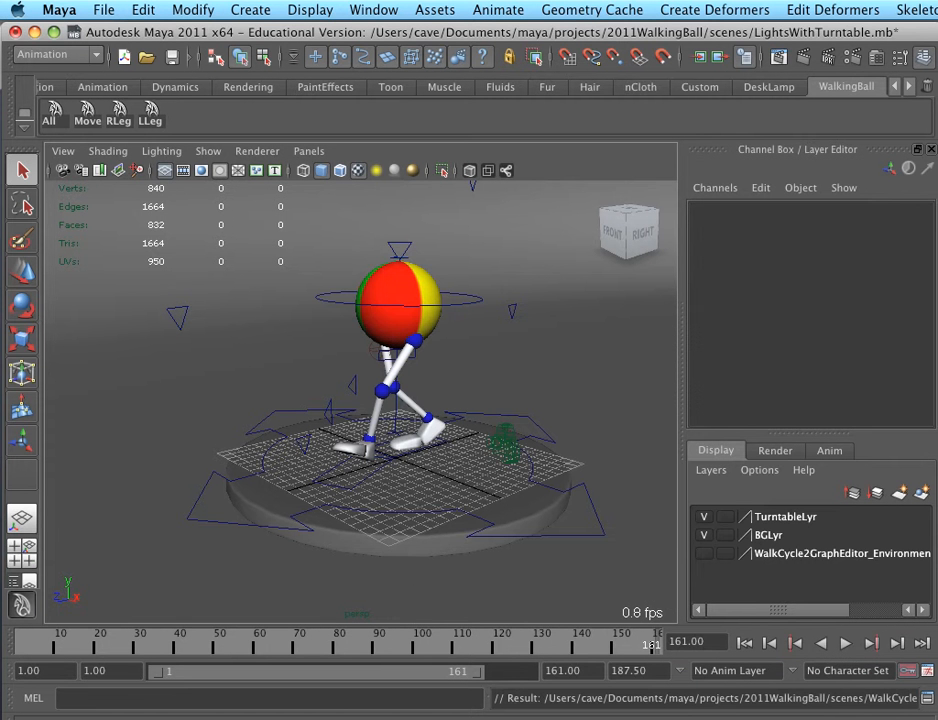
# Parent the walking ball's group to the turntable geometry and play back the animation to check the combined rotation
pyautogui.keyDown('shift'); pyautogui.click(470, 542); pyautogui.keyUp('shift')
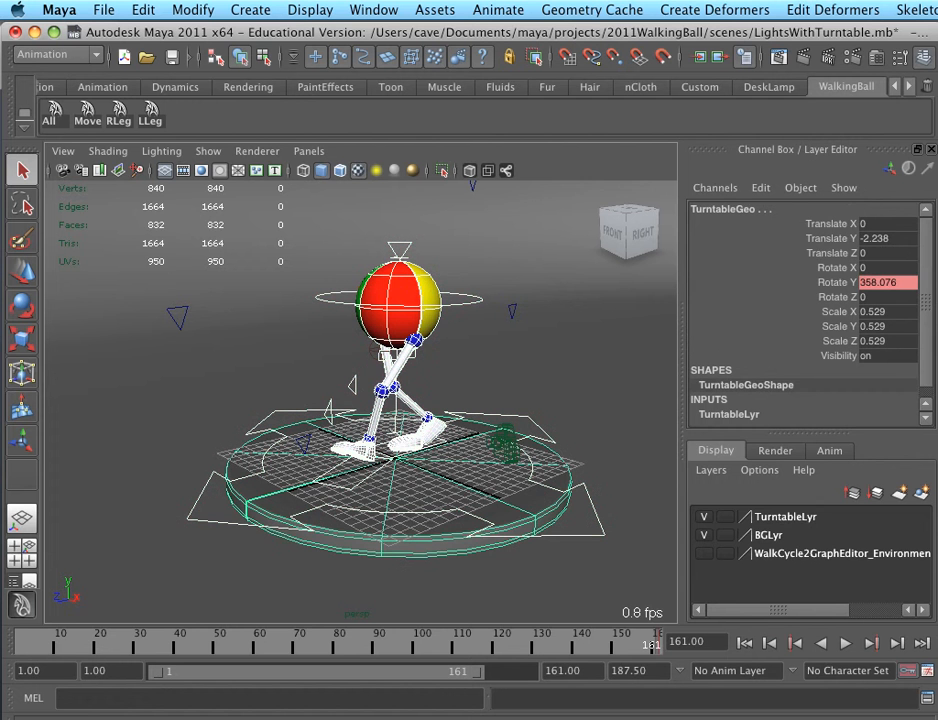
pyautogui.press('p')
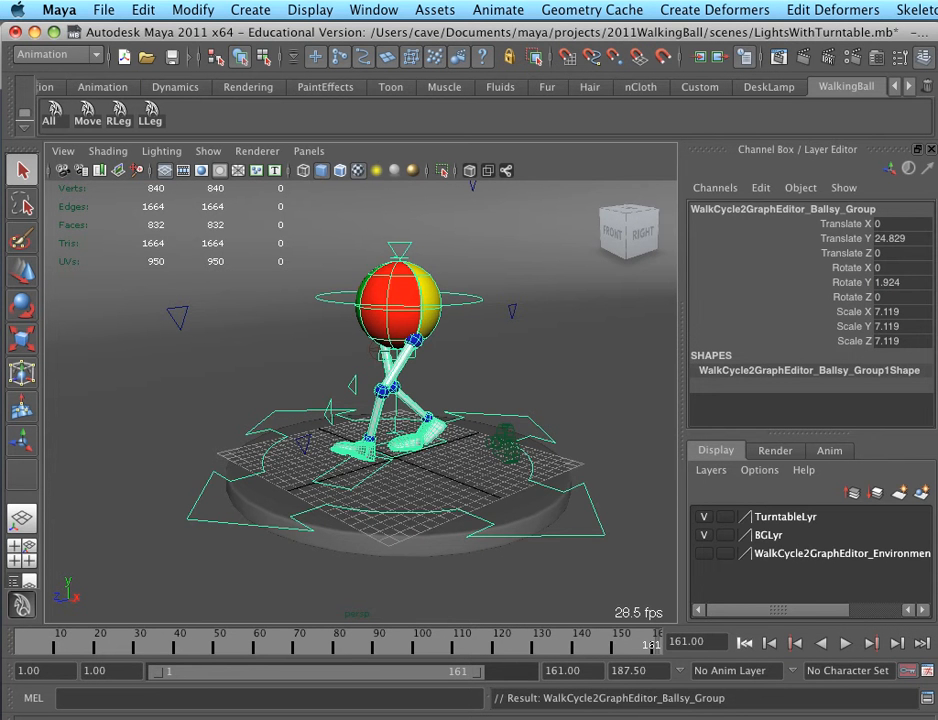
pyautogui.hotkey('alt', 'v')
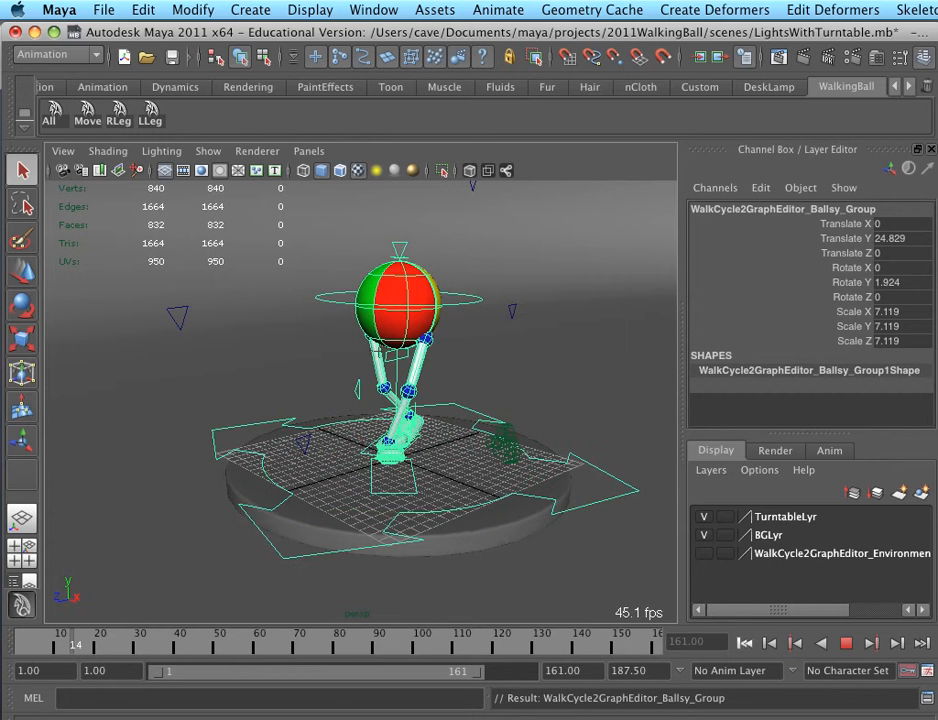
pyautogui.hotkey('alt', 'v')
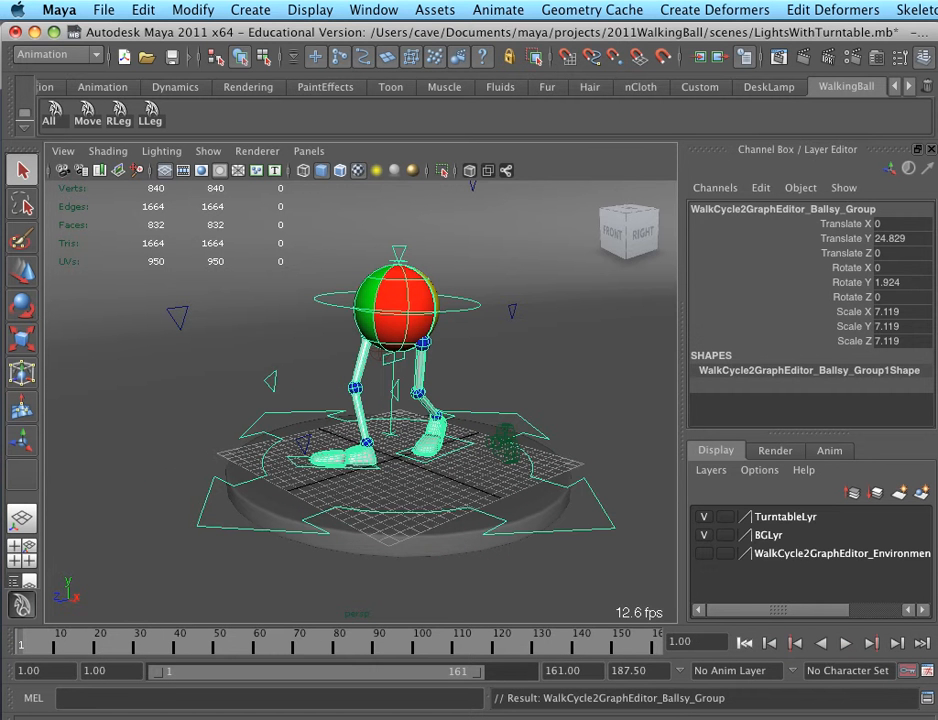
# Play the animation from a front-facing view and unparent the walking ball's group from the turntable
pyautogui.keyDown('alt'); pyautogui.moveTo(380, 360); pyautogui.dragTo(520, 355); pyautogui.keyUp('alt')
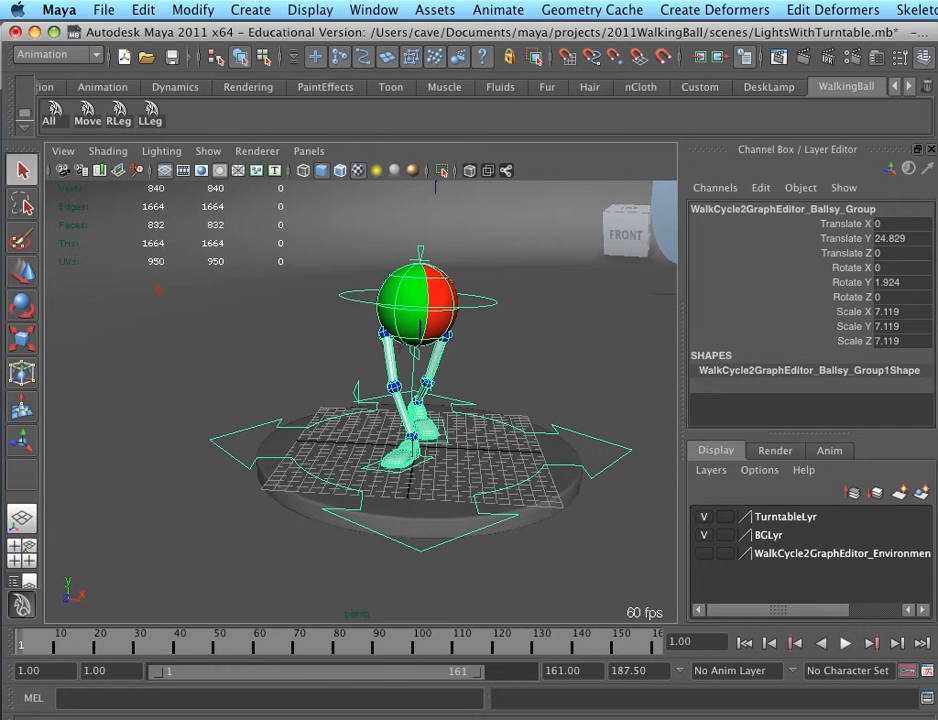
pyautogui.hotkey('alt', 'v')
pyautogui.hotkey('alt', 'v')
pyautogui.keyDown('alt'); pyautogui.moveTo(500, 355); pyautogui.dragTo(385, 380); pyautogui.keyUp('alt')
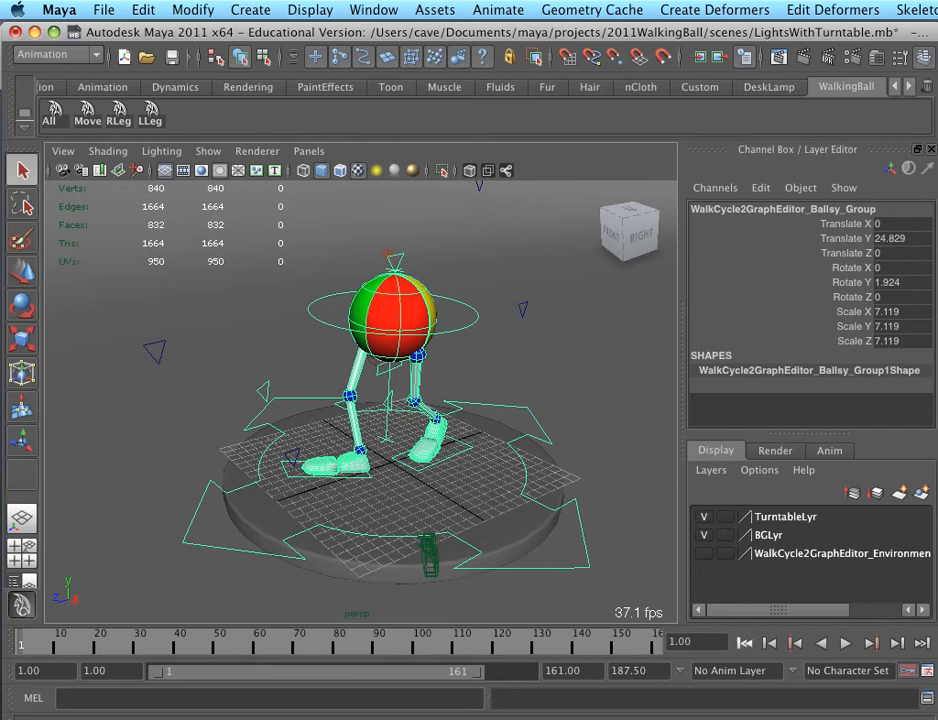
pyautogui.hotkey('shift', 'p')
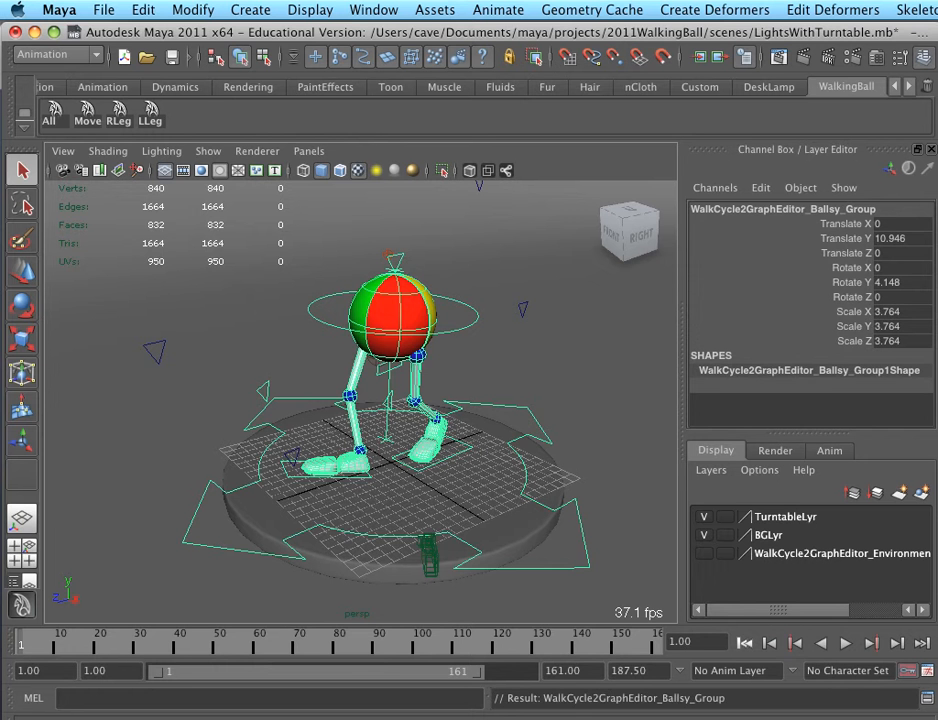
# Parent the walking ball's group to the turntable geometry, return to the first frame and play back the animation to check the result
pyautogui.keyDown('alt'); pyautogui.moveTo(400, 400); pyautogui.dragTo(318, 388); pyautogui.keyUp('alt')
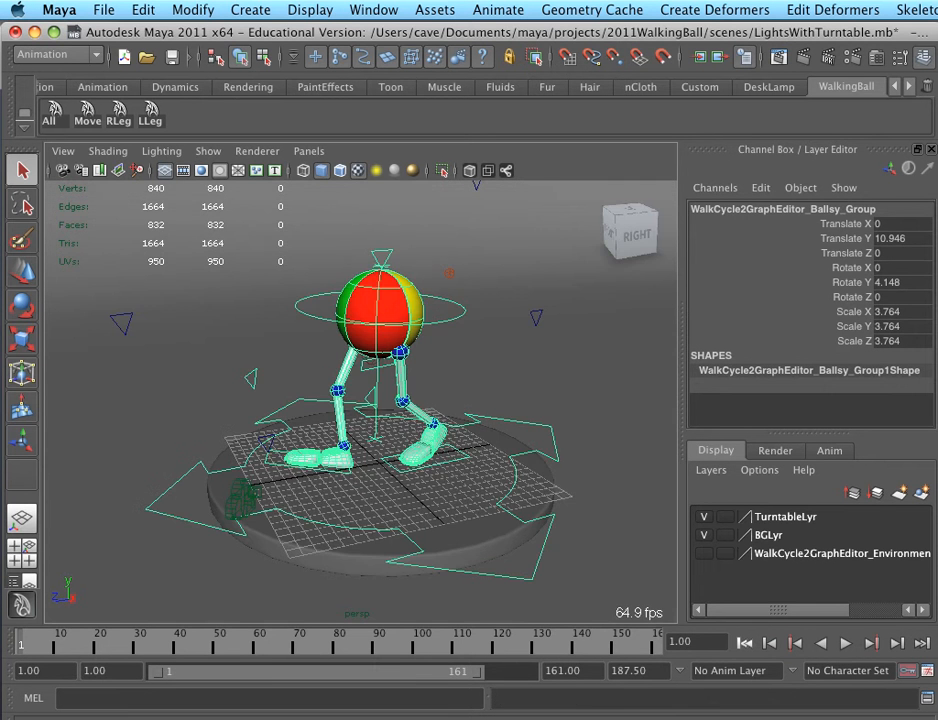
pyautogui.hotkey('alt', 'v')
pyautogui.press('p')
pyautogui.hotkey('alt', 'shift', 'v')
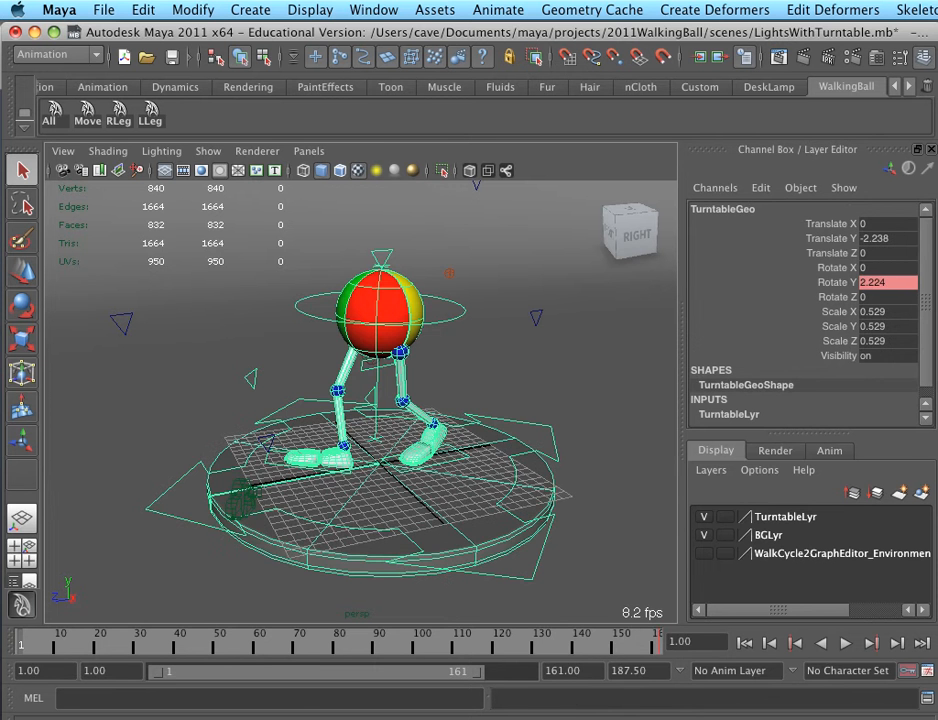
pyautogui.hotkey('alt', 'v')
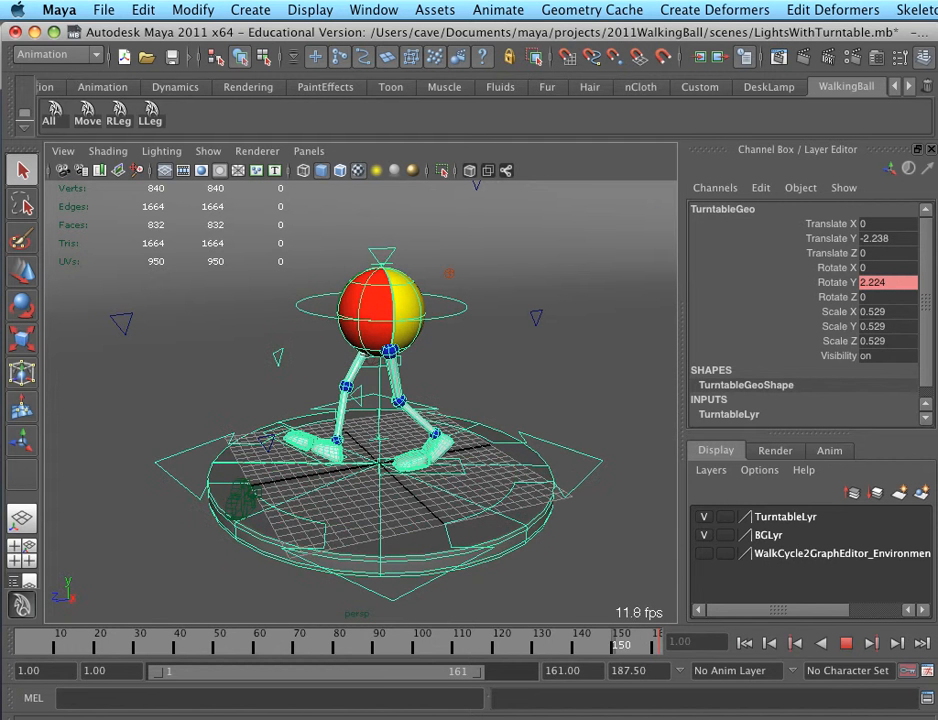
pyautogui.hotkey('alt', 'v')
# Set the turntable's Rotate Y to 360 at frame 151
pyautogui.hotkey('alt', '.')
pyautogui.click(882, 283)
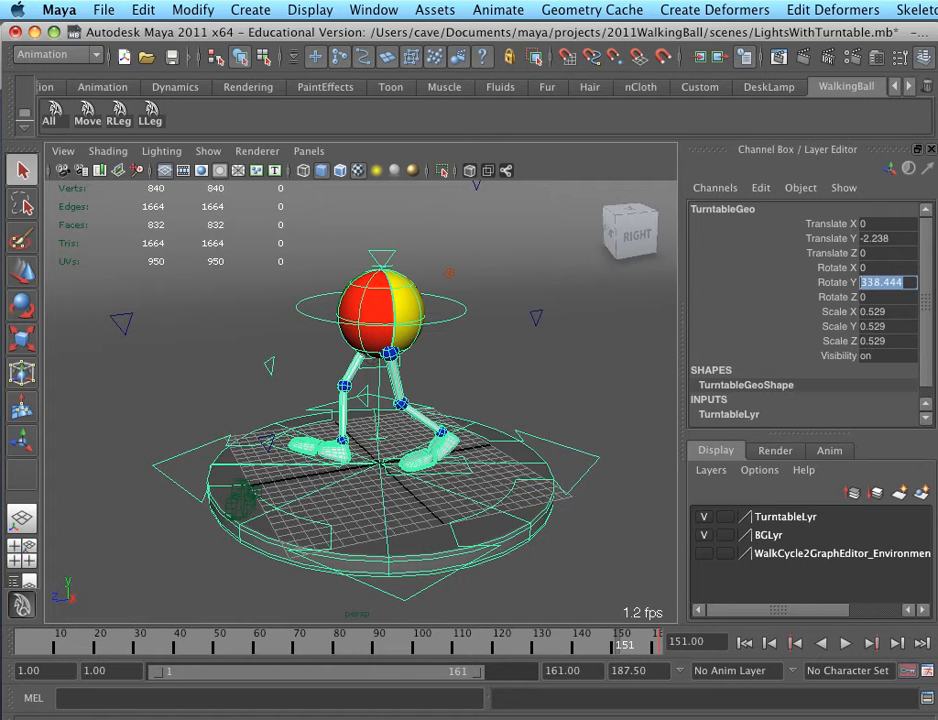
pyautogui.write('360')
pyautogui.press('Return')
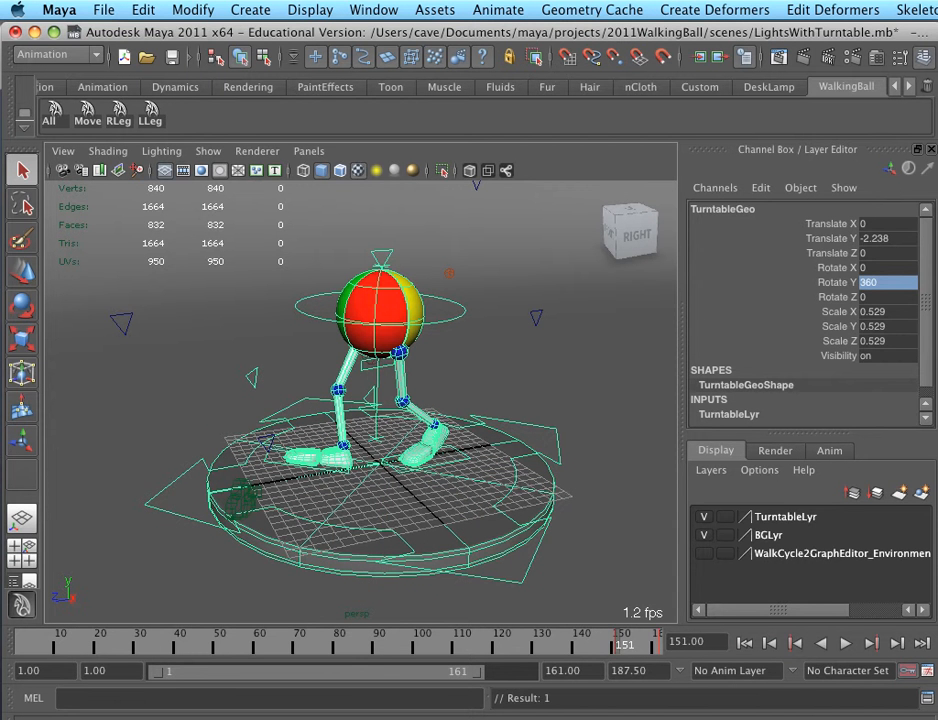
# Extend the playback range to frame 187.5 and delete the turntable's rotation key around frame 161
pyautogui.rightClick(660, 643)
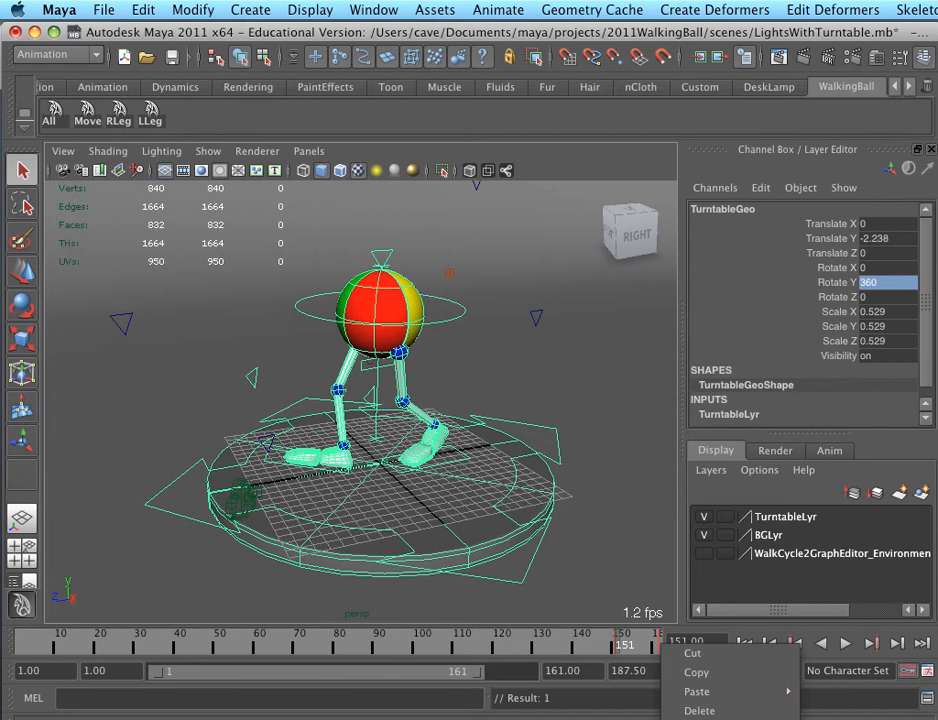
pyautogui.click(654, 644)
pyautogui.click(654, 644)
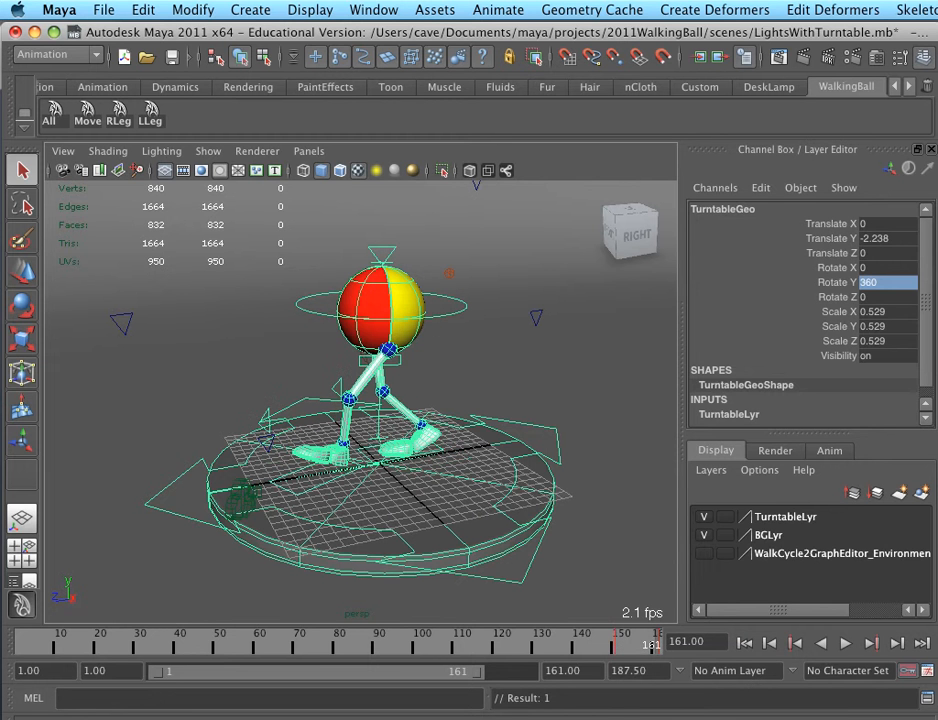
pyautogui.moveTo(478, 672); pyautogui.dragTo(530, 672)
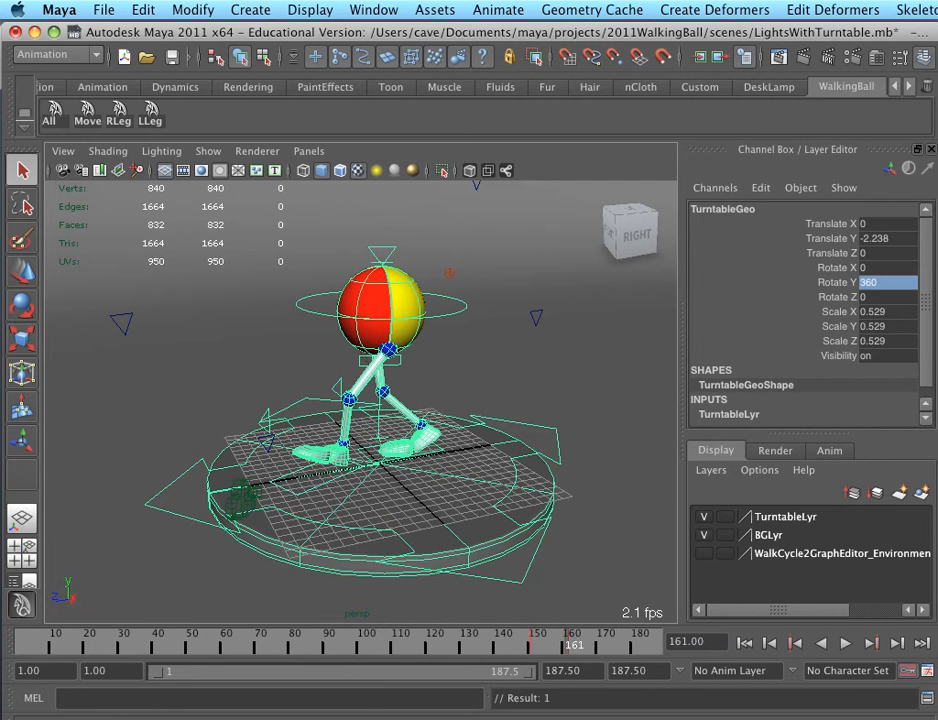
pyautogui.click(567, 643)
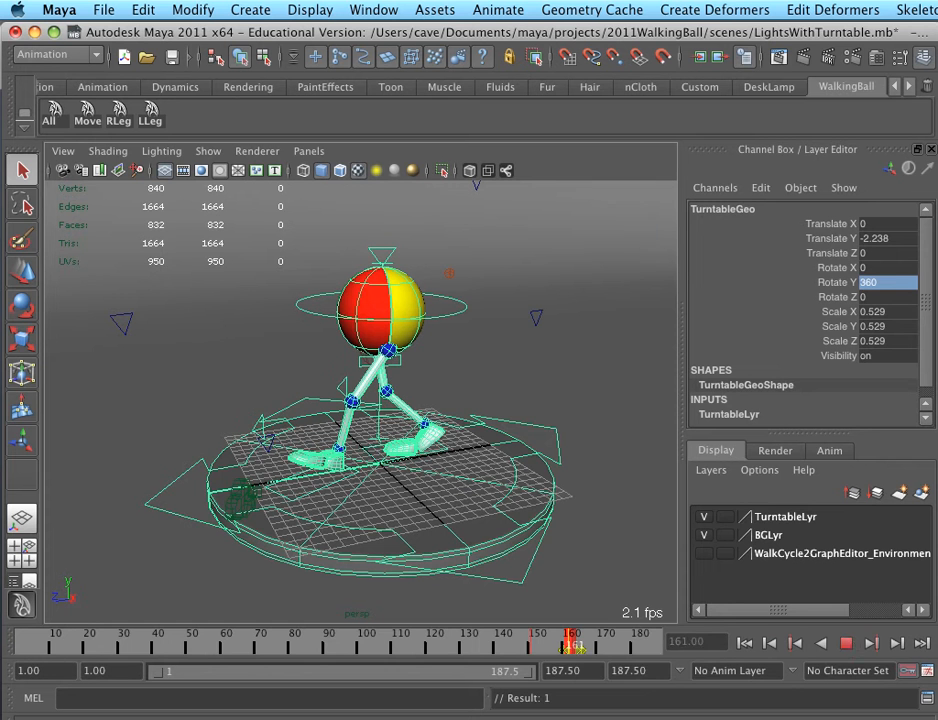
pyautogui.rightClick(572, 642)
pyautogui.click(612, 708)
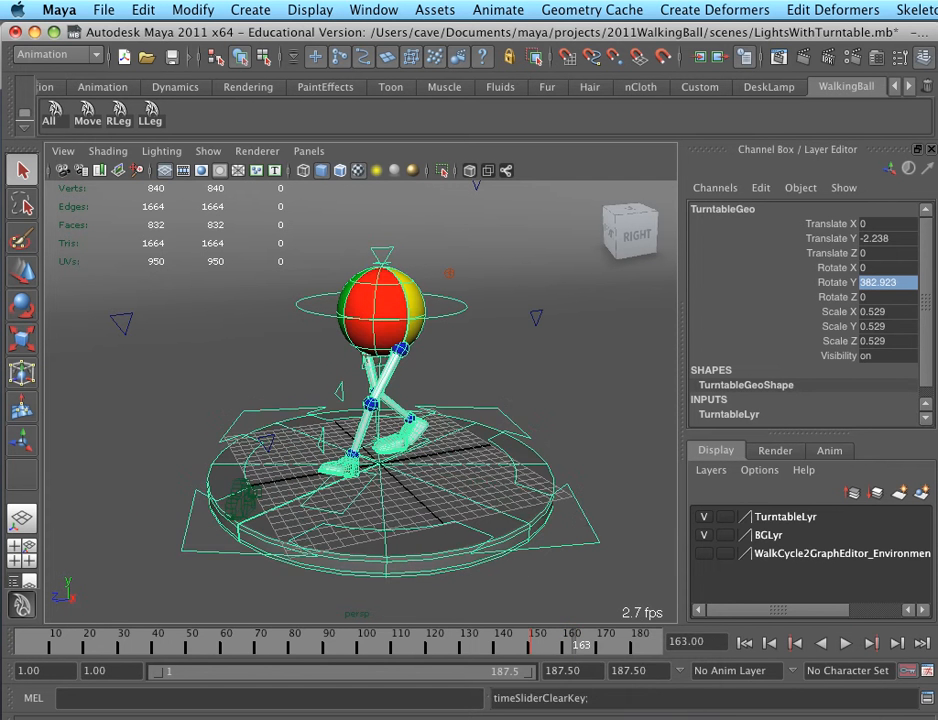
# Set the playback end to frame 700 and delete the turntable's leftover rotation key within frames 538 to 573
pyautogui.doubleClick(563, 671)
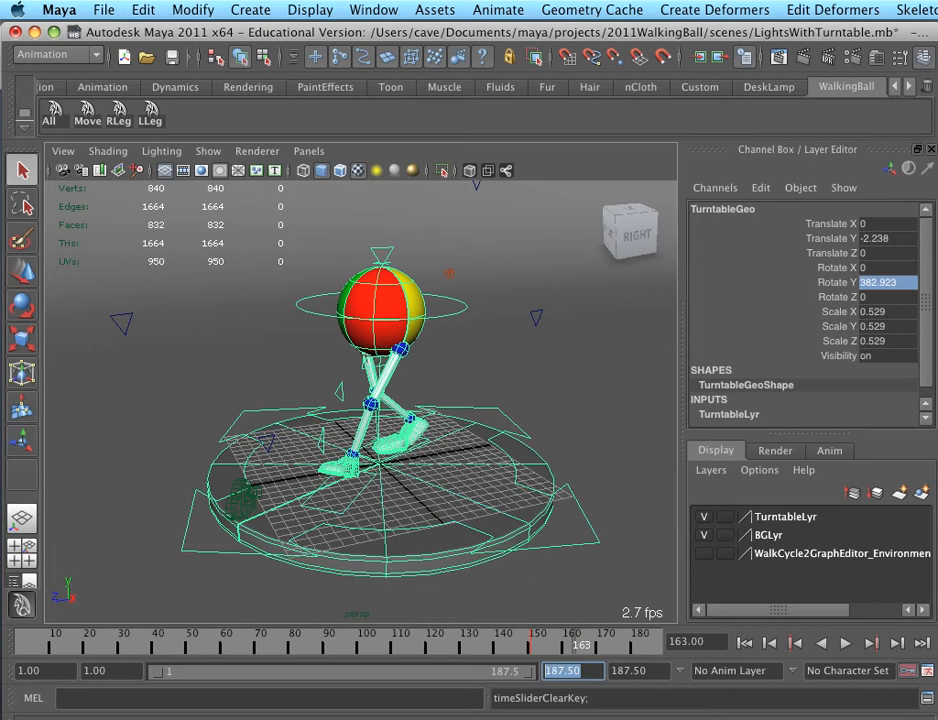
pyautogui.write('700')
pyautogui.press('Return')
pyautogui.click(519, 636)
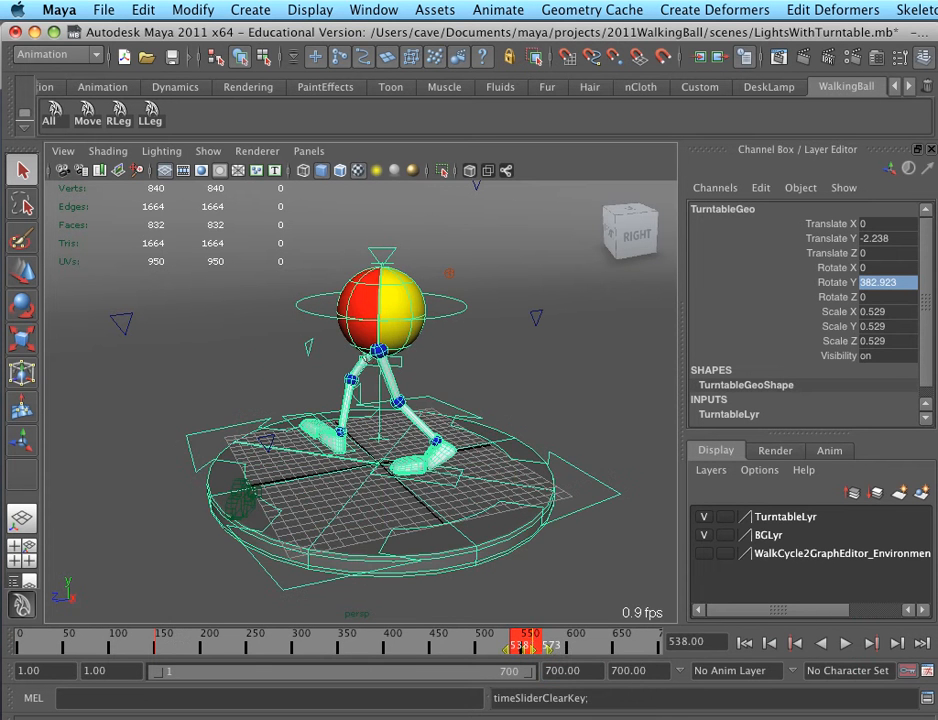
pyautogui.rightClick(533, 636)
pyautogui.click(565, 712)
pyautogui.write('360')
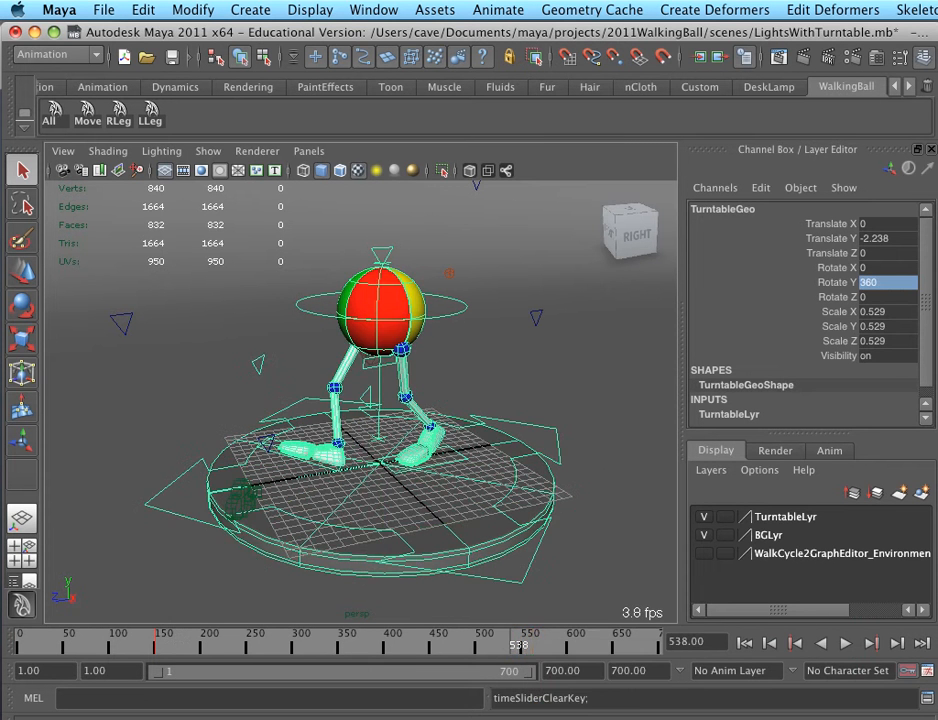
# Set the animation end to frame 150 and play the loop to check the turntable's rotation
pyautogui.doubleClick(637, 671)
pyautogui.write('150')
pyautogui.press('Return')
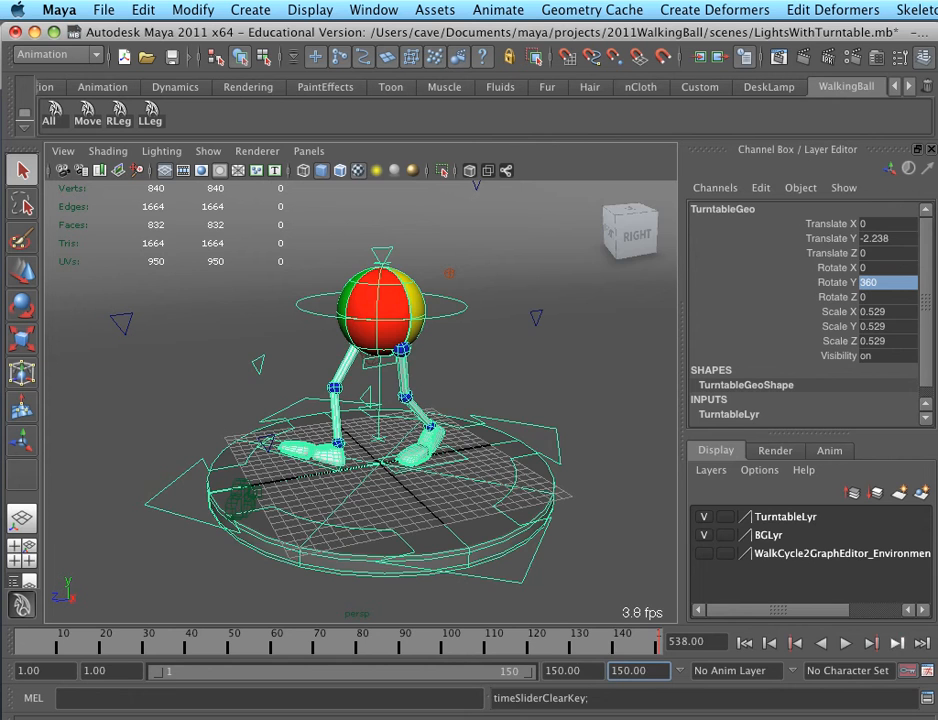
pyautogui.hotkey('alt', 'v')
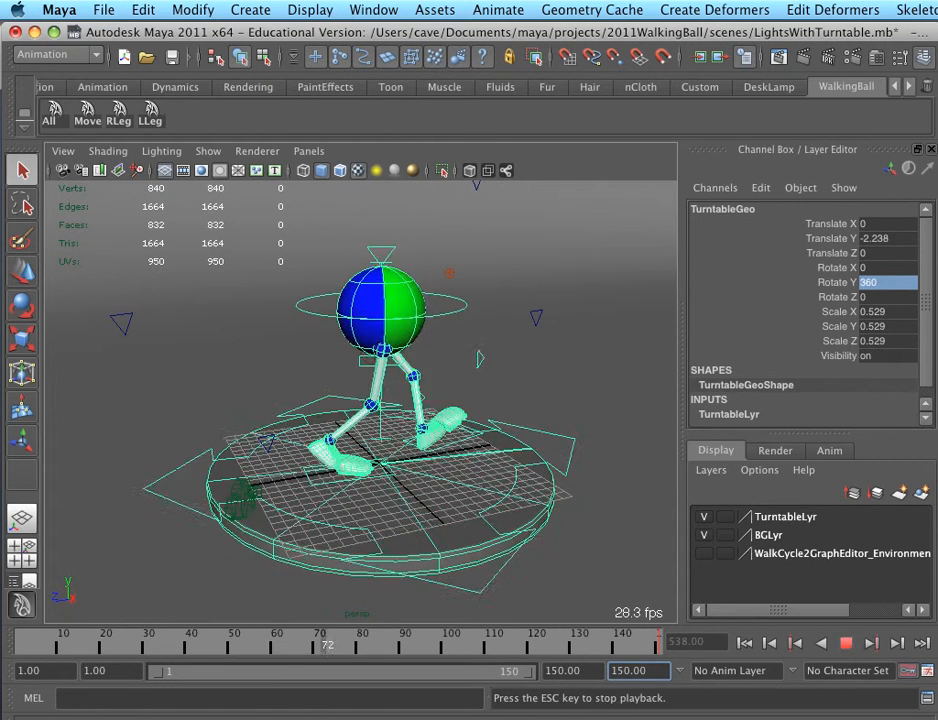
pyautogui.press('Escape')
# Look through the RenderCam perspective camera in the viewport
pyautogui.click(308, 151)
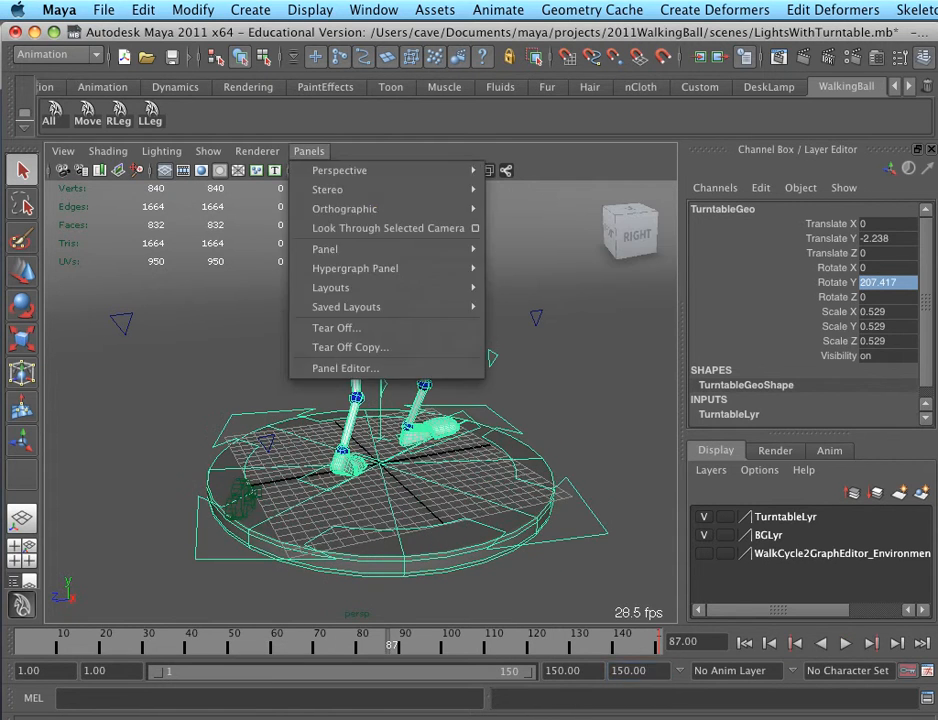
pyautogui.moveTo(400, 268)
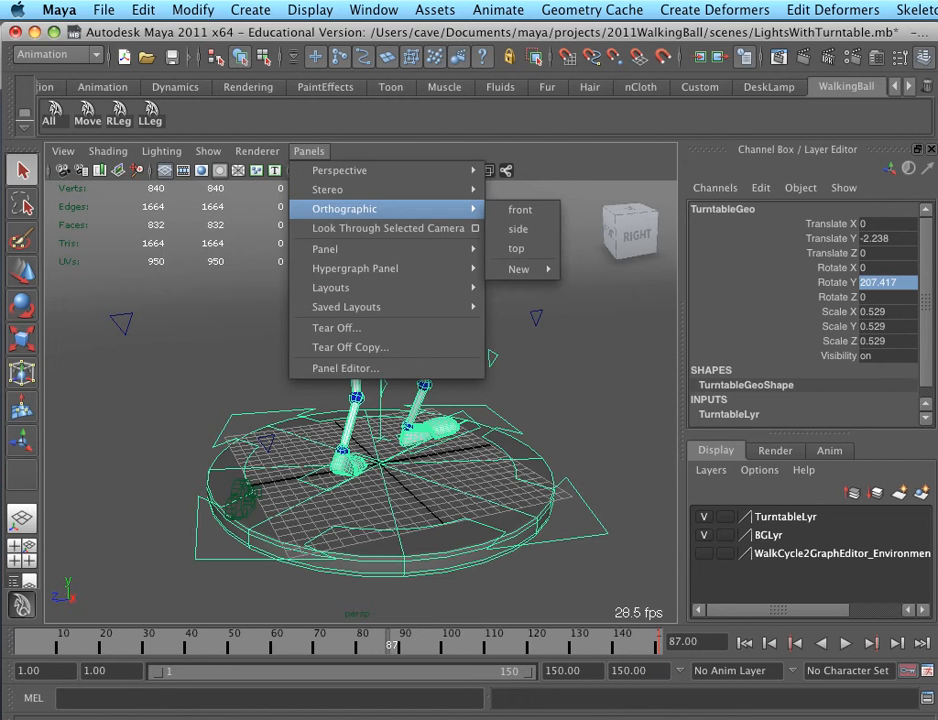
pyautogui.moveTo(340, 170)
pyautogui.click(536, 171)
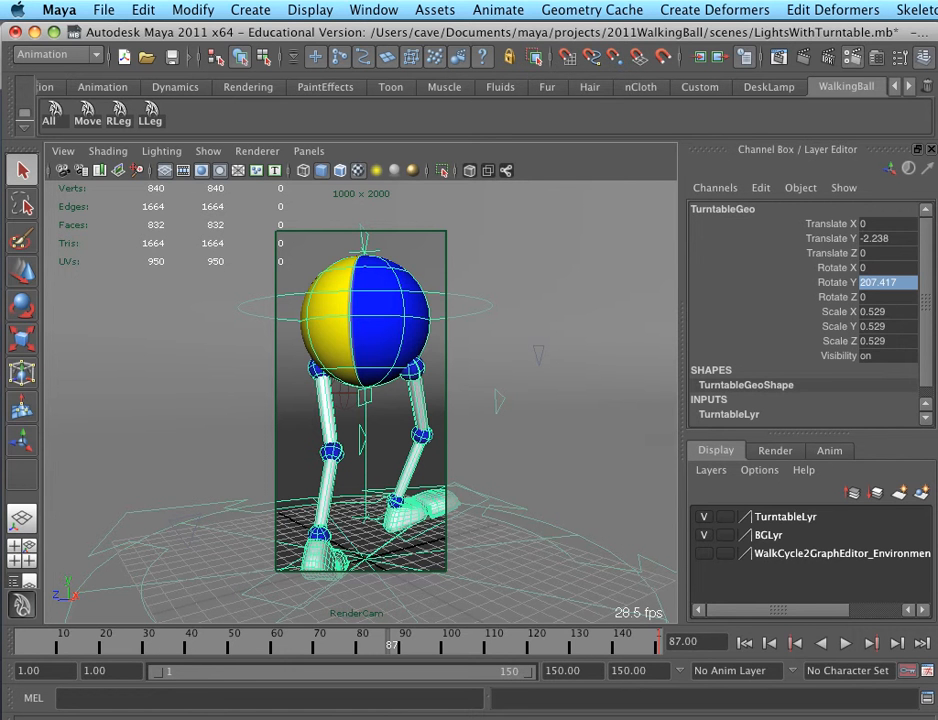
# Set the render image size to the 1280 x 720 preset in the Render Settings
pyautogui.click(853, 57)
pyautogui.moveTo(912, 219); pyautogui.dragTo(336, 30)
pyautogui.scroll(-5, 440, 460)
pyautogui.click(478, 667)
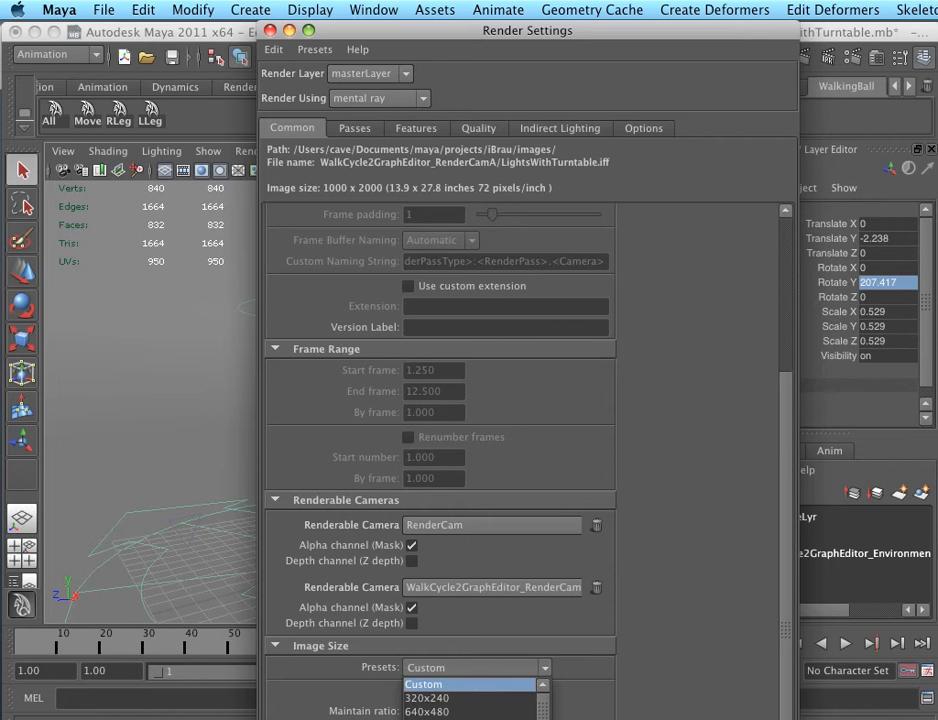
pyautogui.click(427, 698)
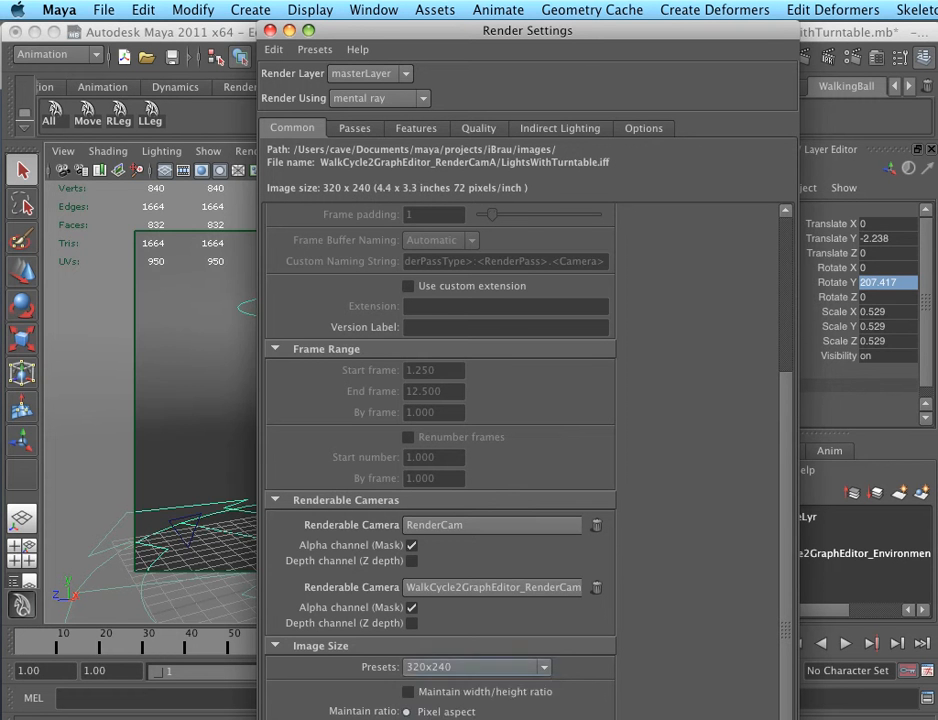
pyautogui.click(478, 667)
pyautogui.scroll(-5, 470, 711)
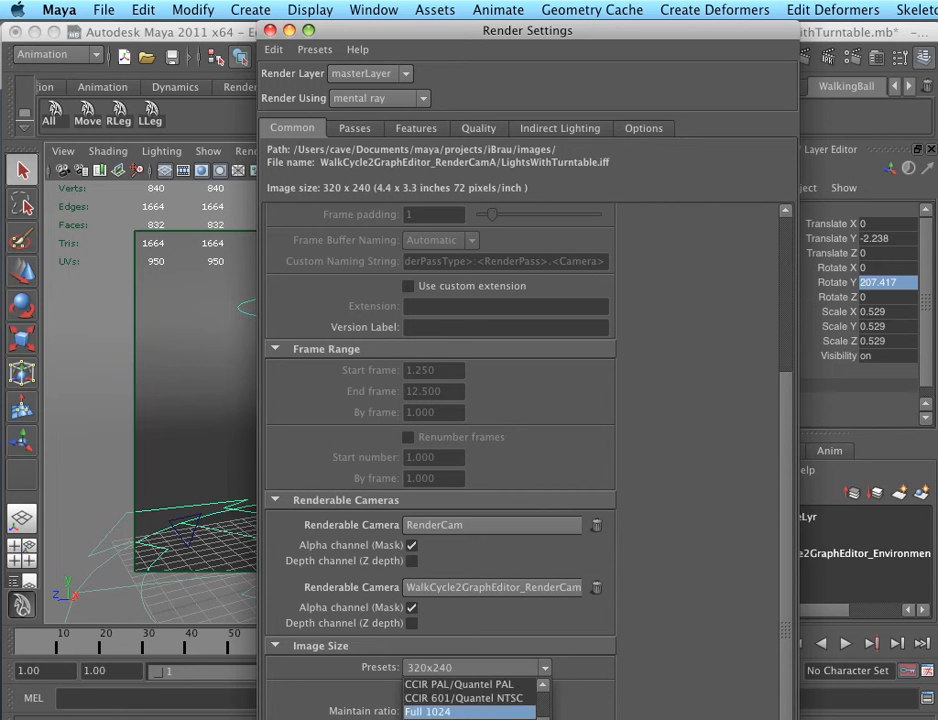
pyautogui.click(470, 698)
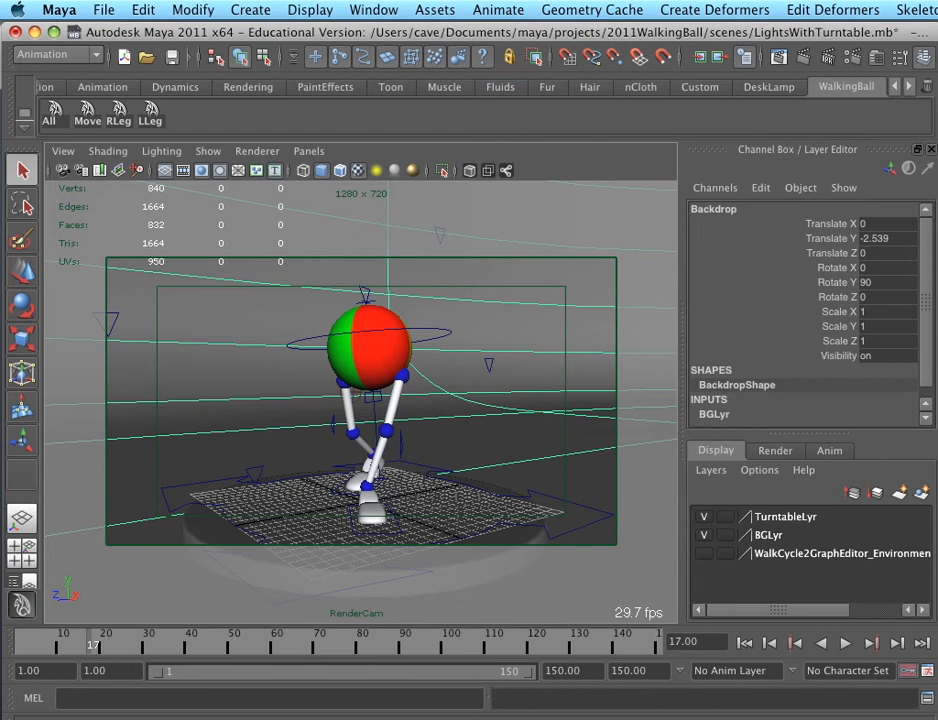
# Open the Render View and take a snapshot from RenderCam
pyautogui.click(779, 57)
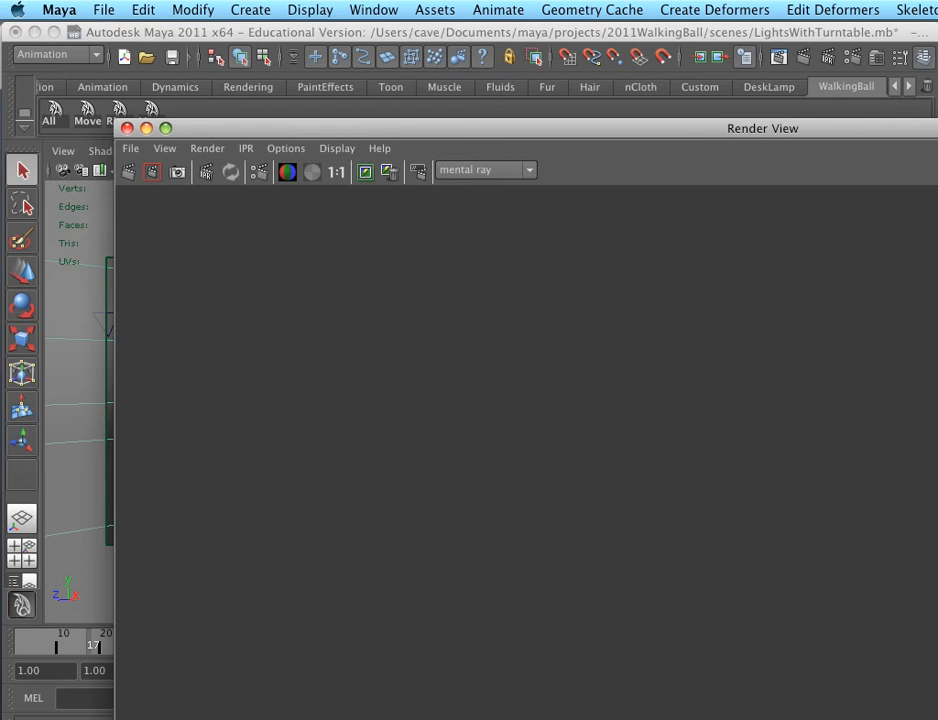
pyautogui.moveTo(775, 128); pyautogui.dragTo(686, 30)
pyautogui.click(116, 50)
pyautogui.moveTo(140, 178)
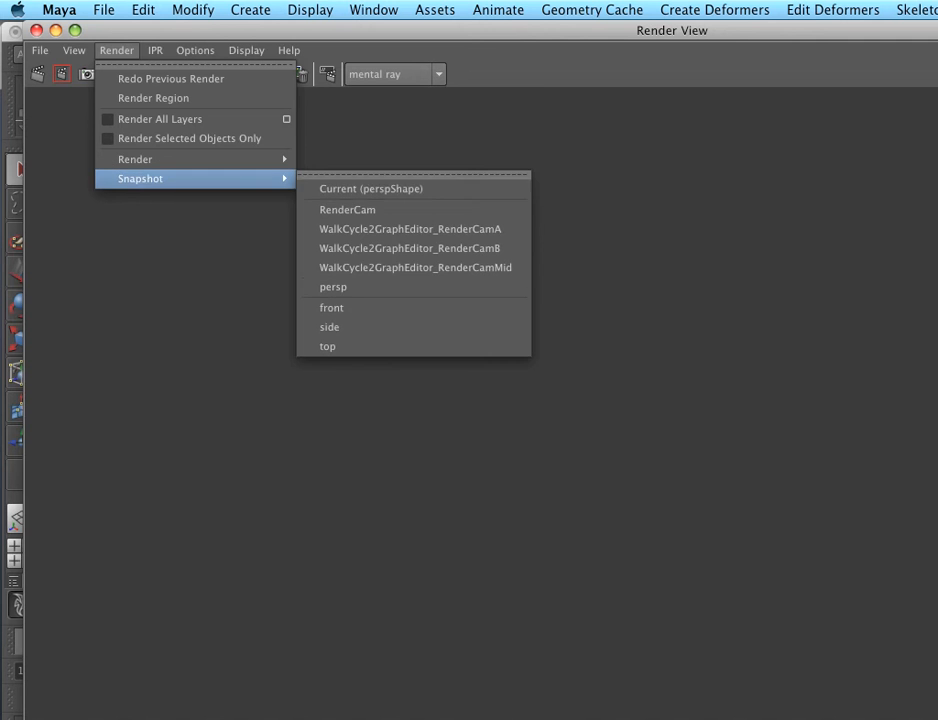
pyautogui.click(347, 209)
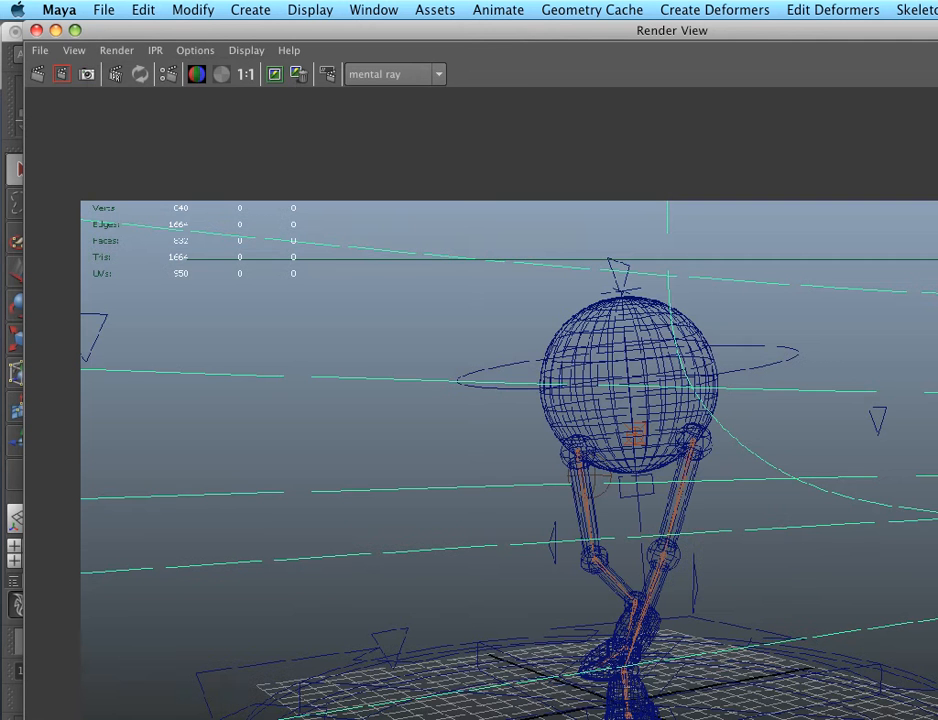
# Fit the Render View window on screen and render the RenderCam frame with mental ray
pyautogui.moveTo(631, 30); pyautogui.dragTo(560, 30)
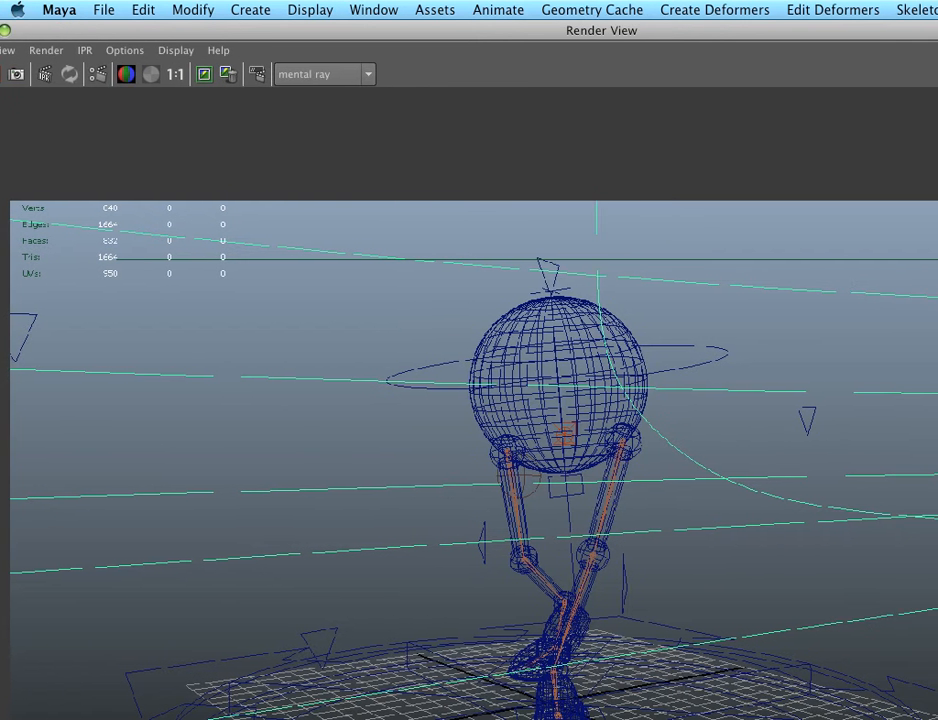
pyautogui.moveTo(937, 719); pyautogui.dragTo(872, 712)
pyautogui.moveTo(416, 30); pyautogui.dragTo(486, 34)
pyautogui.click(38, 78)
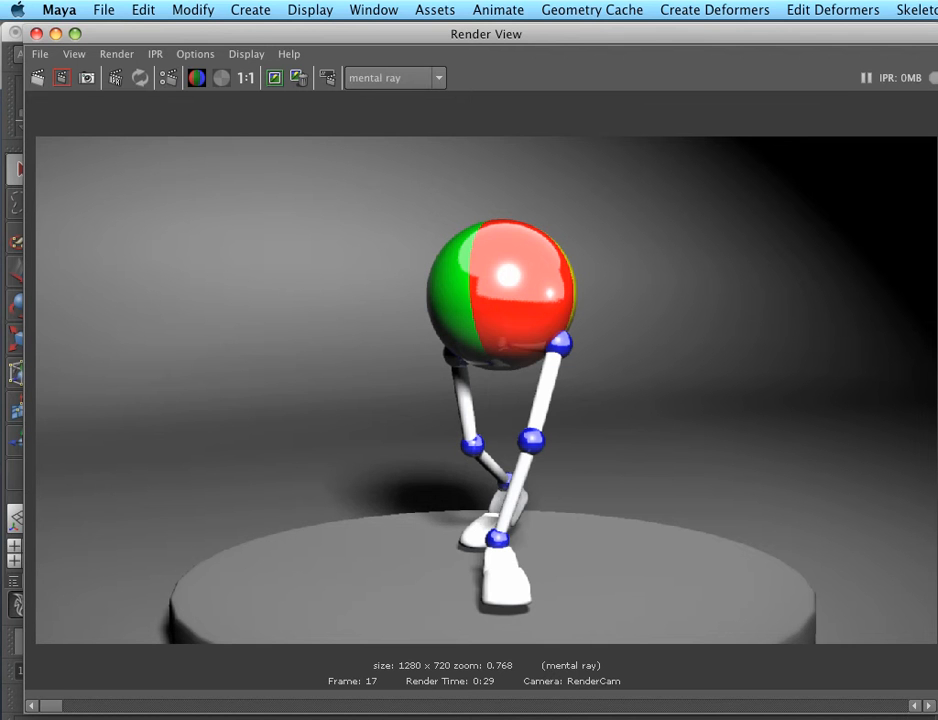
# In the side view, move the walking ball's group slightly down so its feet rest on the turntable surface
pyautogui.click(56, 34)
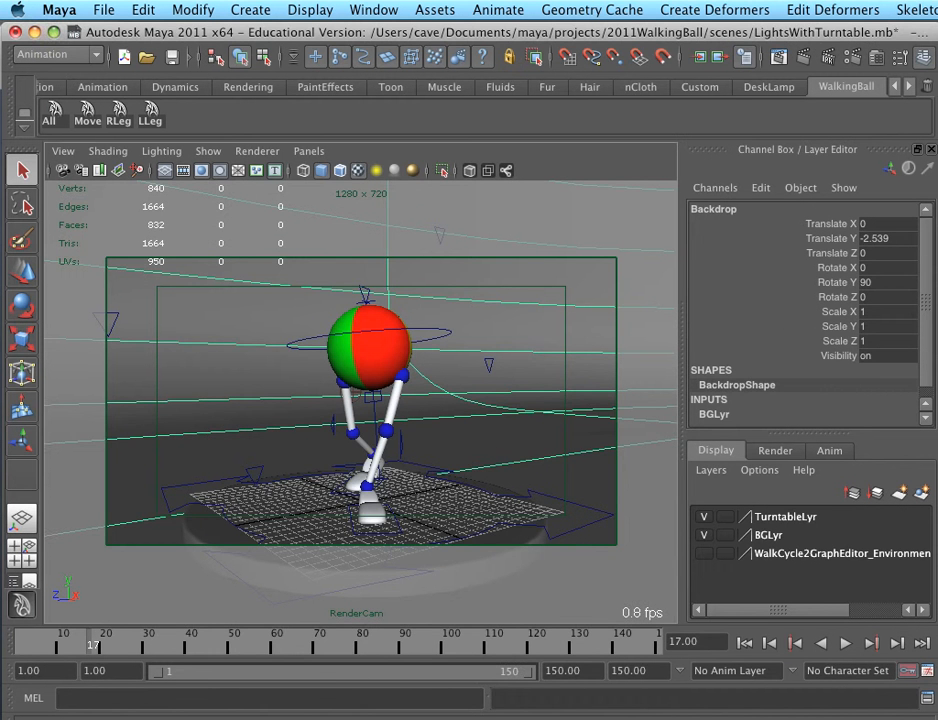
pyautogui.click(421, 481)
pyautogui.press('space')
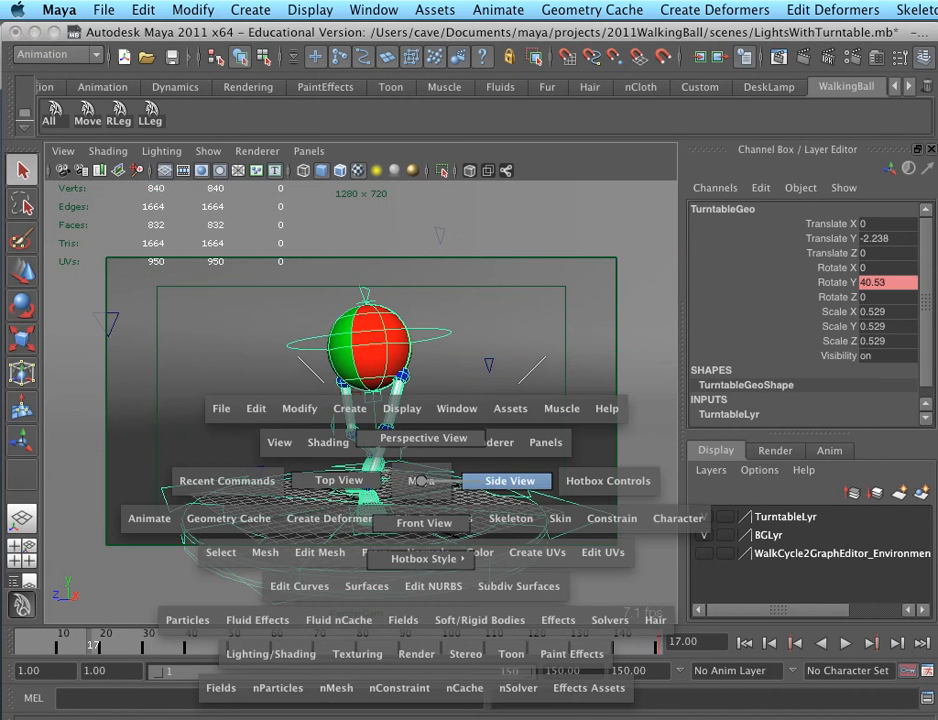
pyautogui.moveTo(421, 481); pyautogui.dragTo(464, 481)
pyautogui.keyDown('alt'); pyautogui.moveTo(464, 481); pyautogui.dragTo(480, 481, button='right'); pyautogui.keyUp('alt')
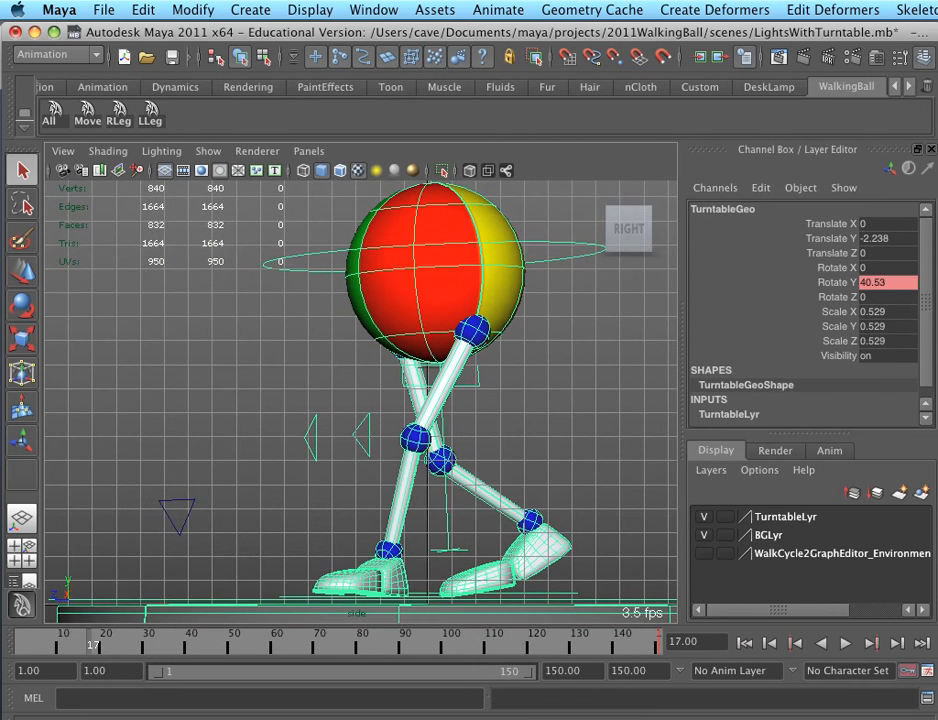
pyautogui.keyDown('alt'); pyautogui.moveTo(480, 481); pyautogui.dragTo(471, 391, button='middle'); pyautogui.keyUp('alt')
pyautogui.press('Down')
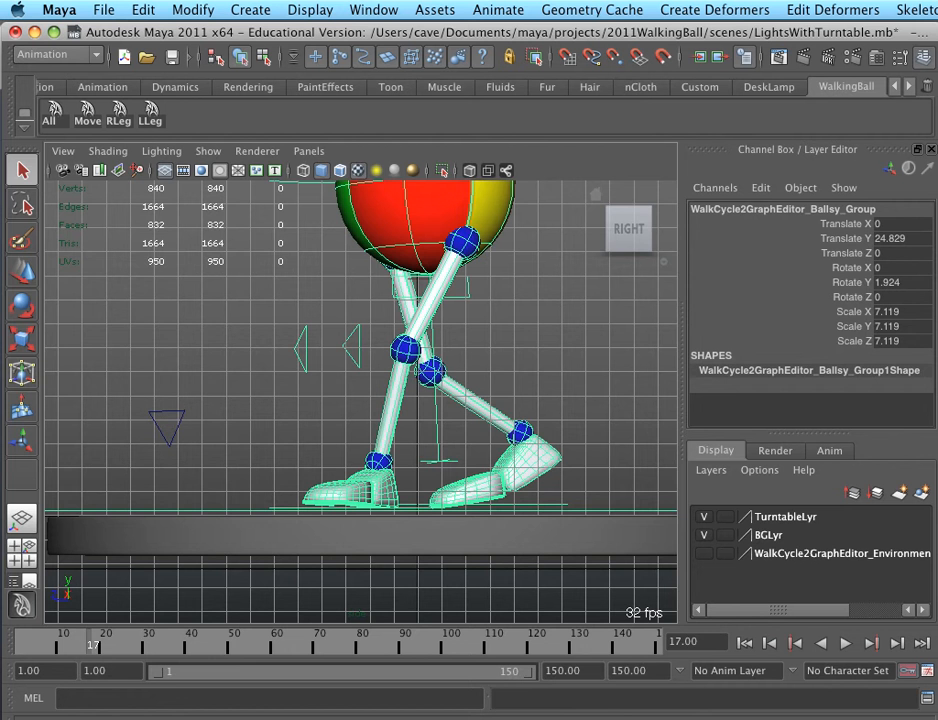
pyautogui.press('w')
pyautogui.moveTo(418, 449); pyautogui.dragTo(418, 460)
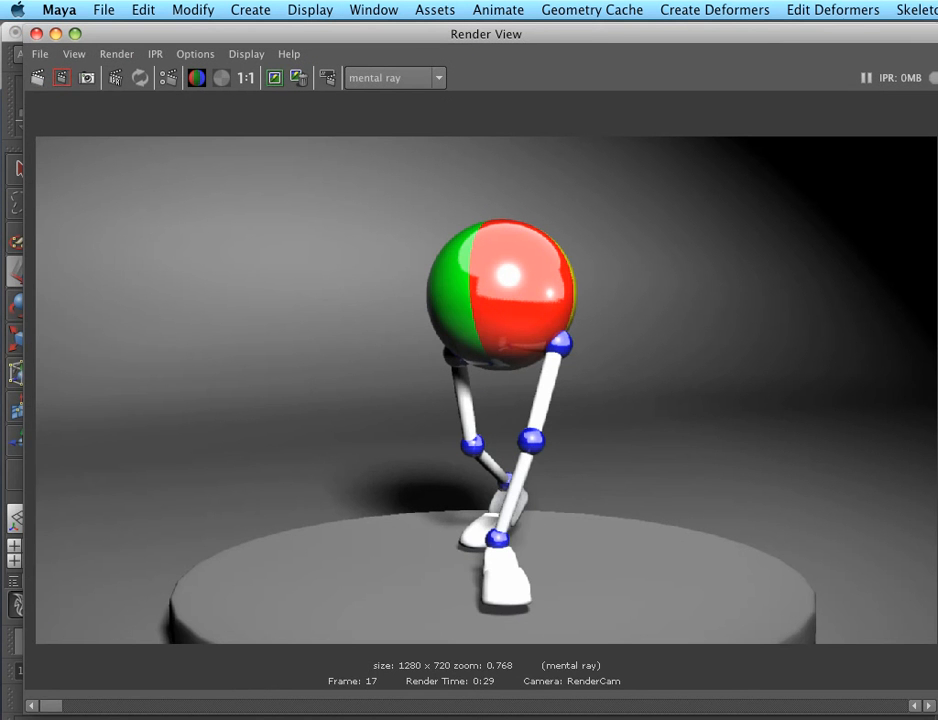
# Render only a region around the walking ball's legs and feet
pyautogui.moveTo(356, 384); pyautogui.dragTo(618, 628)
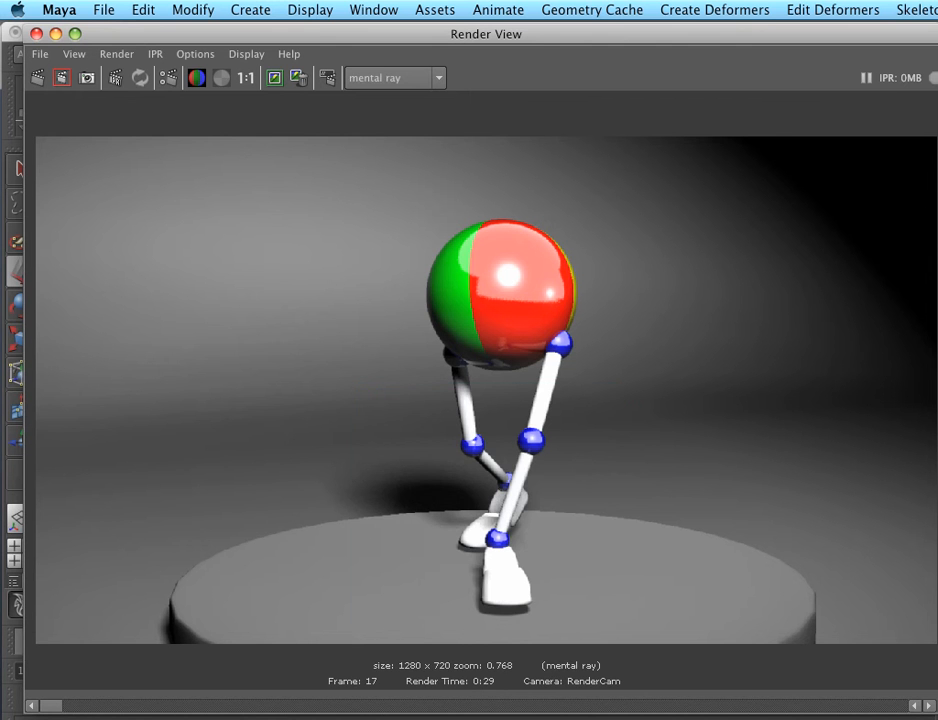
pyautogui.click(62, 78)
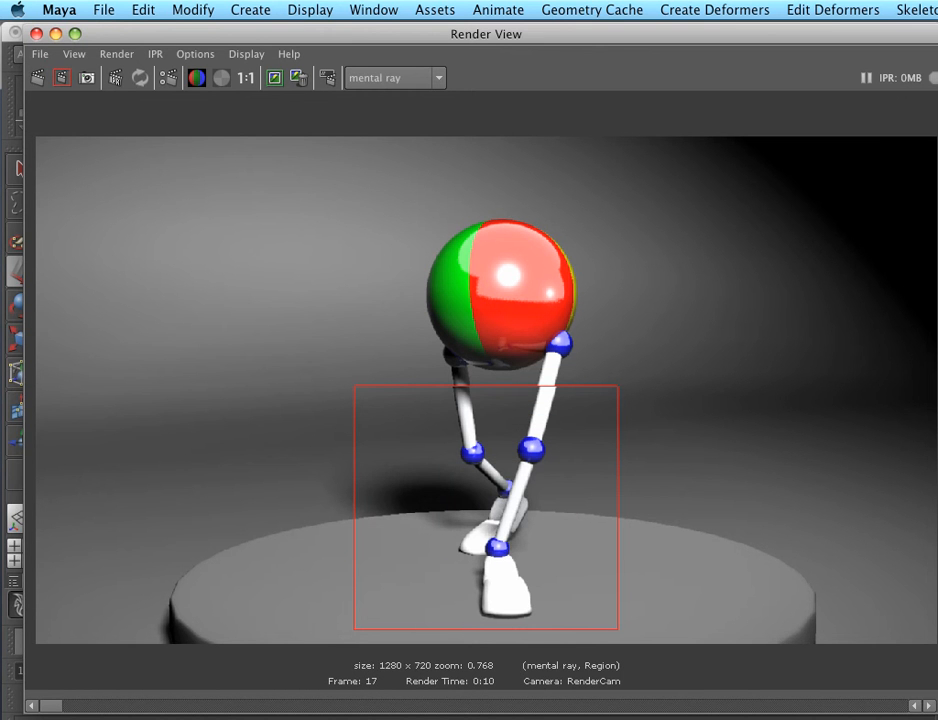
# Set the mental ray Max Sample Level to 1, close the render settings and render the full RenderCam frame
pyautogui.moveTo(937, 82); pyautogui.dragTo(662, 72)
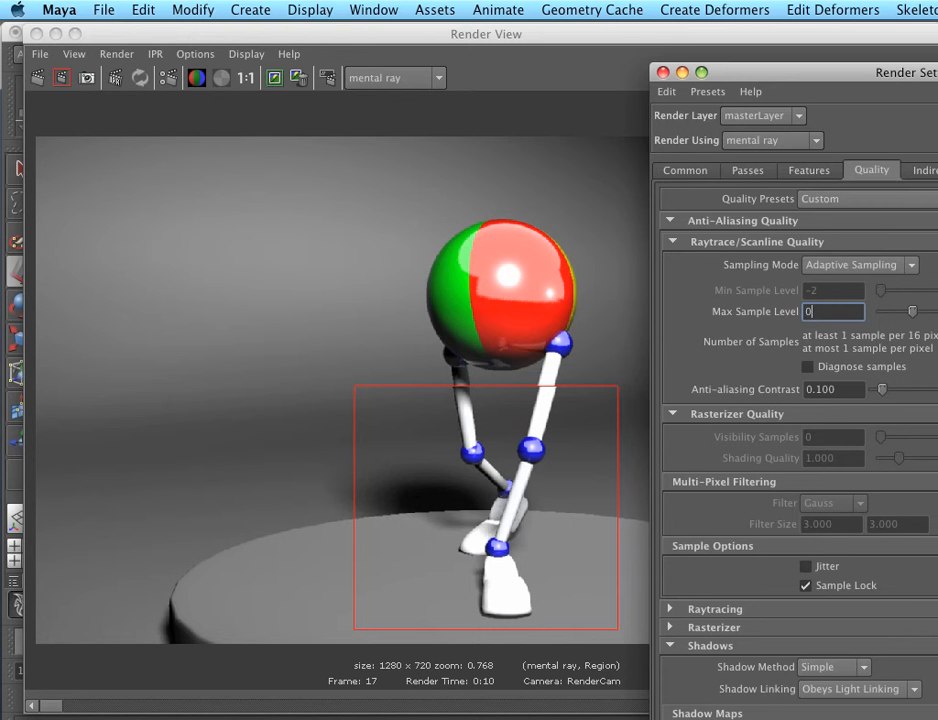
pyautogui.press('BackSpace')
pyautogui.write('1')
pyautogui.press('Return')
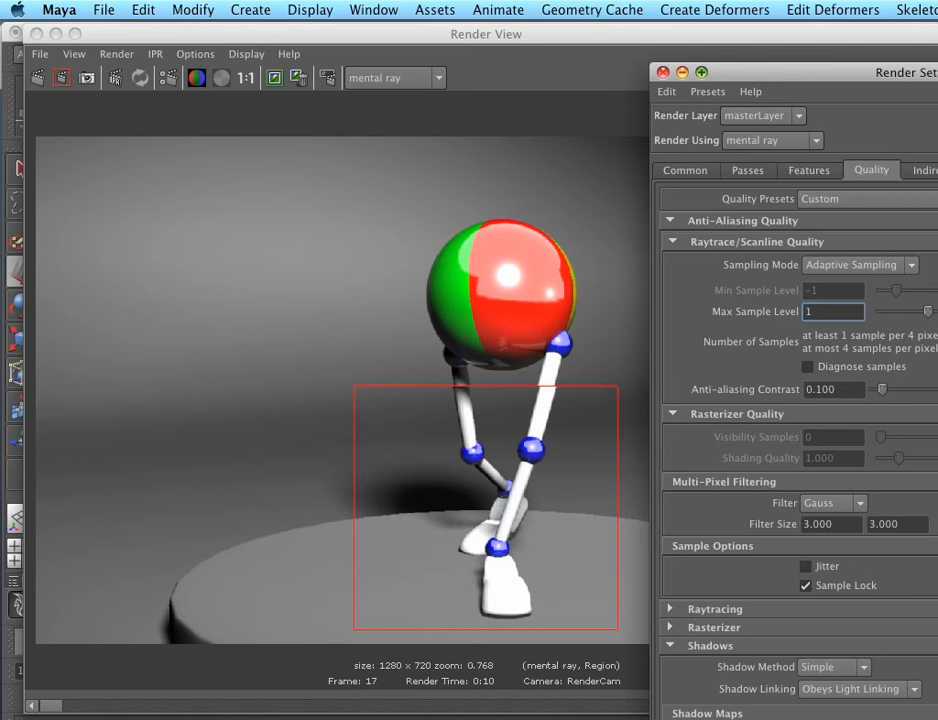
pyautogui.press('super+w')
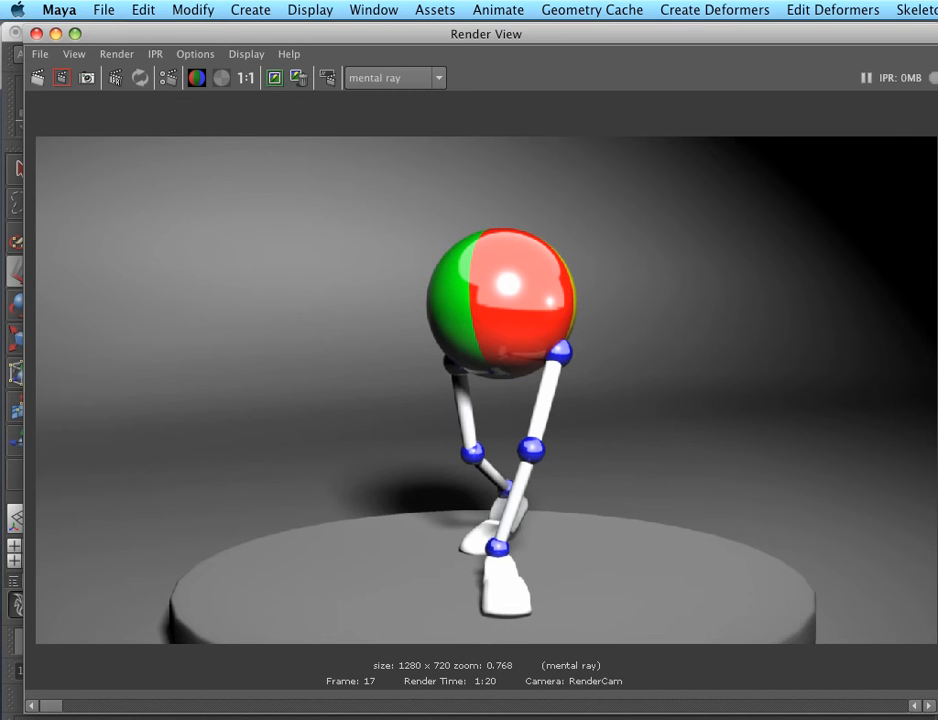
# Show the render at actual size and examine the walking ball's feet and the turntable's rim
pyautogui.click(246, 78)
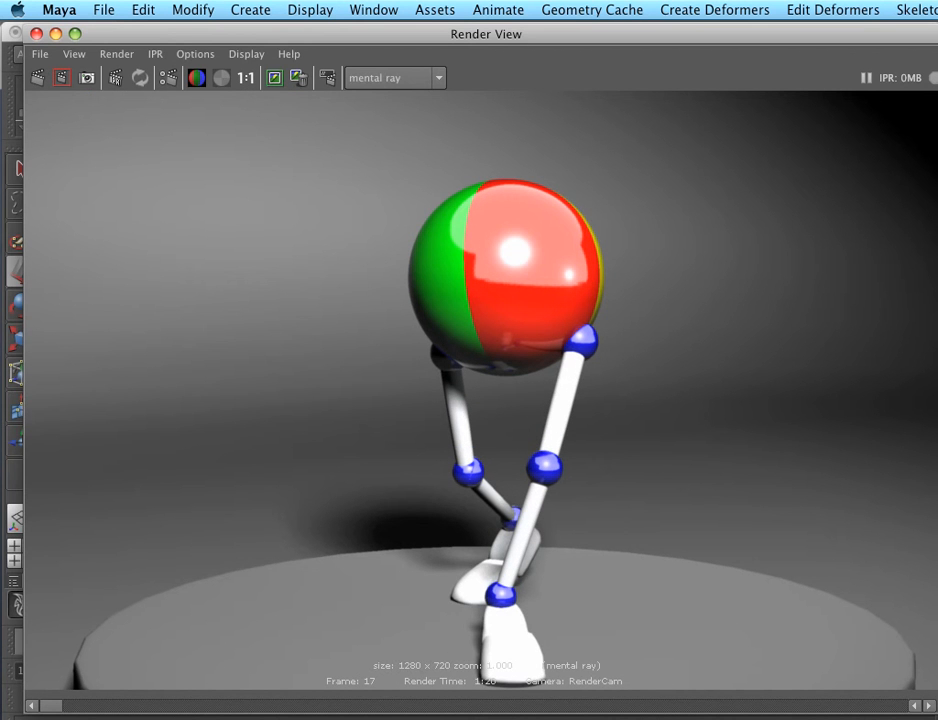
pyautogui.press('space')
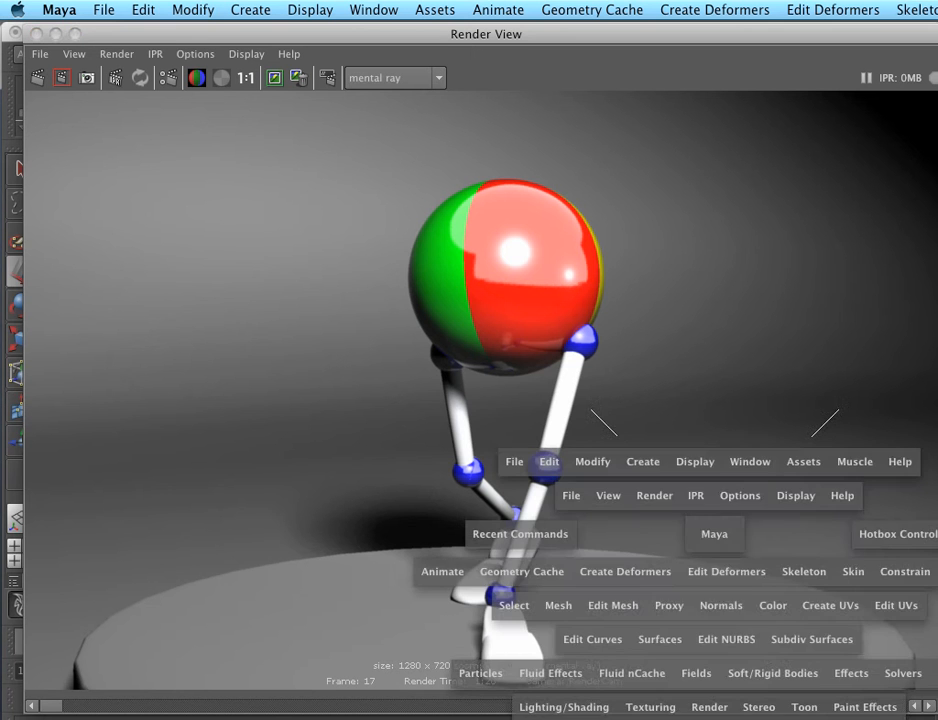
pyautogui.click(708, 531)
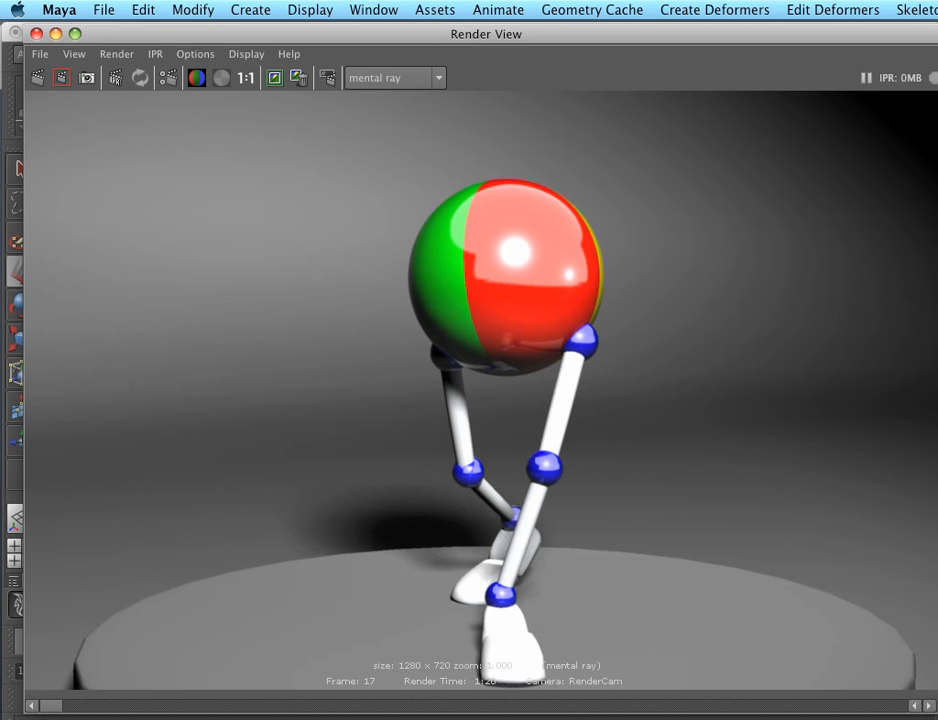
pyautogui.keyDown('alt'); pyautogui.moveTo(708, 531); pyautogui.dragTo(712, 402, button='middle'); pyautogui.keyUp('alt')
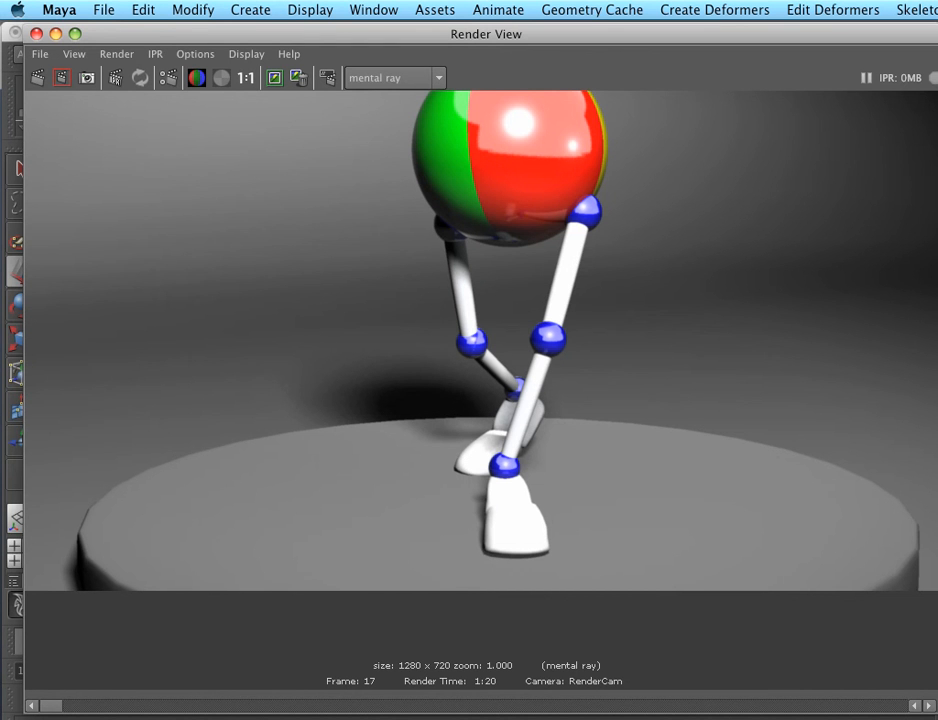
pyautogui.keyDown('alt'); pyautogui.moveTo(712, 402); pyautogui.dragTo(770, 409, button='middle'); pyautogui.keyUp('alt')
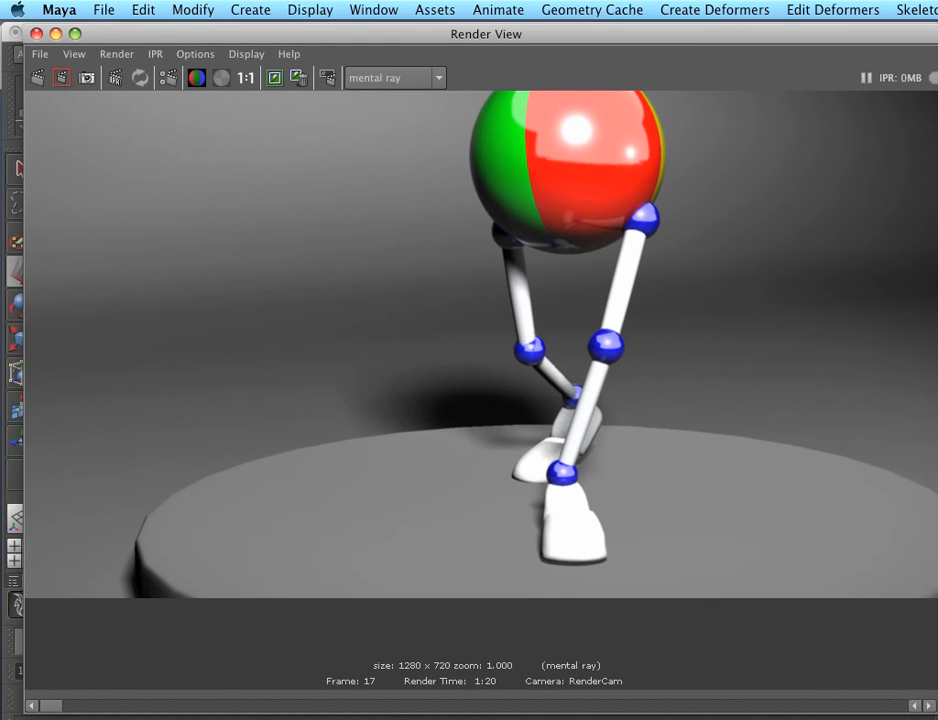
pyautogui.keyDown('alt'); pyautogui.moveTo(640, 380); pyautogui.dragTo(652, 420, button='middle'); pyautogui.keyUp('alt')
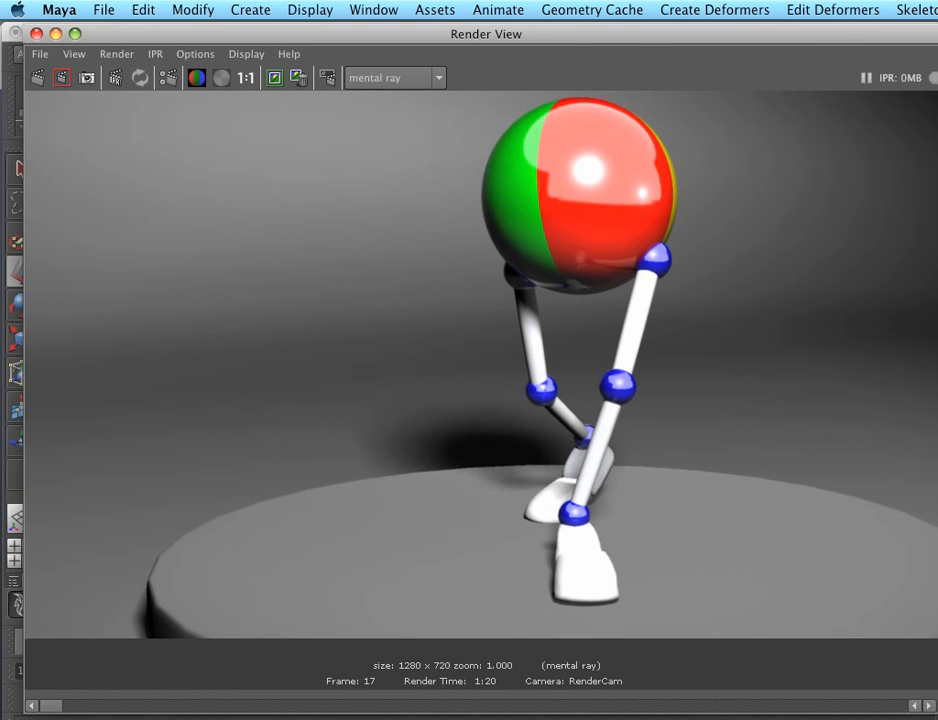
# Put the render window away and look through RenderCam in the viewport
pyautogui.click(56, 34)
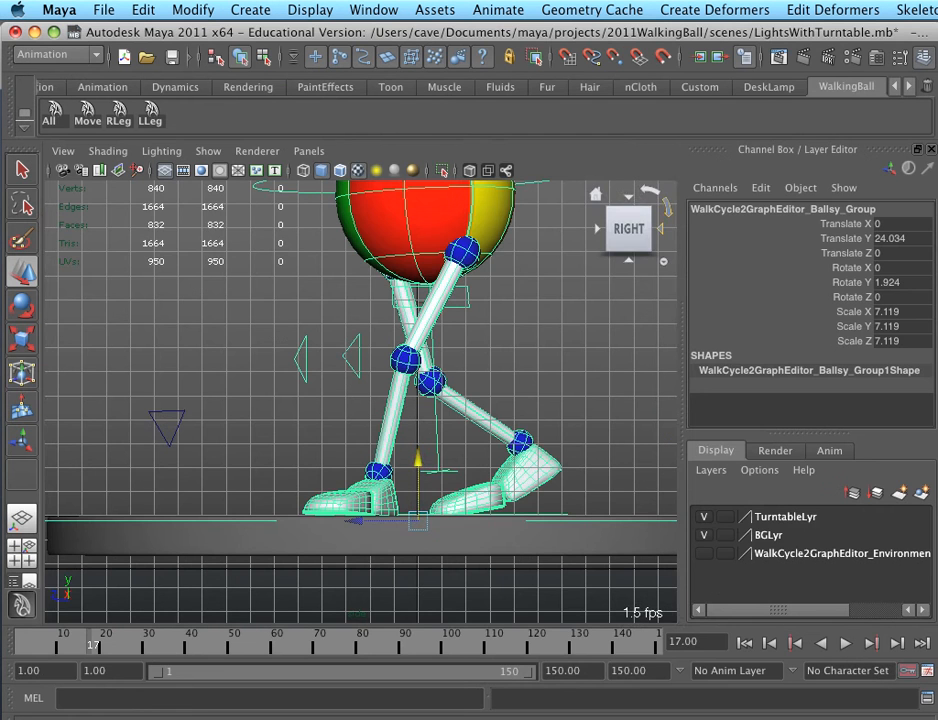
pyautogui.press('space')
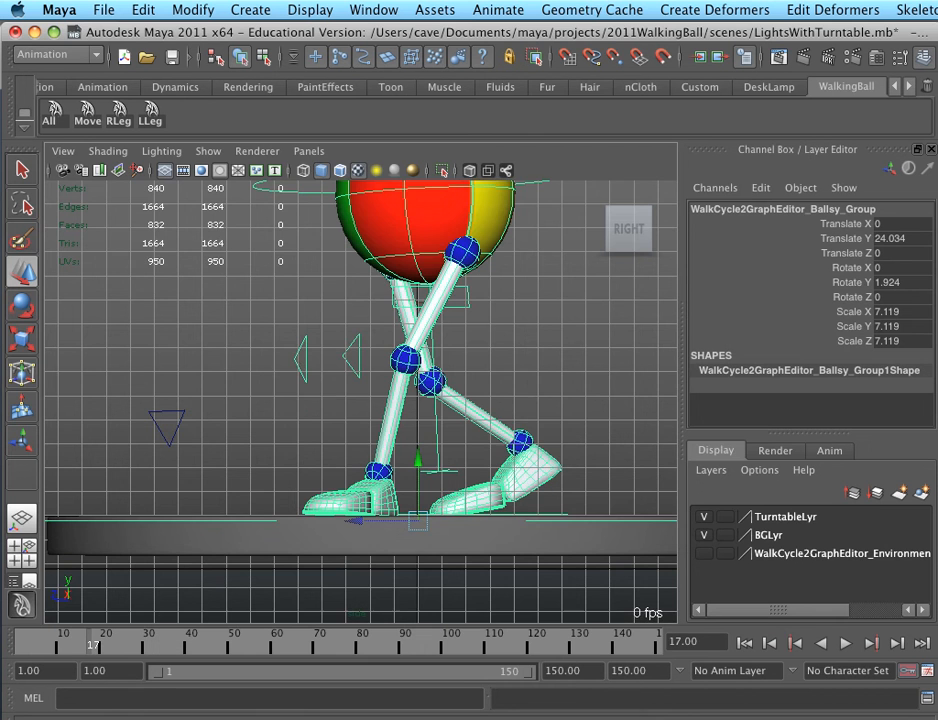
pyautogui.click(309, 151)
pyautogui.moveTo(390, 170)
pyautogui.click(536, 171)
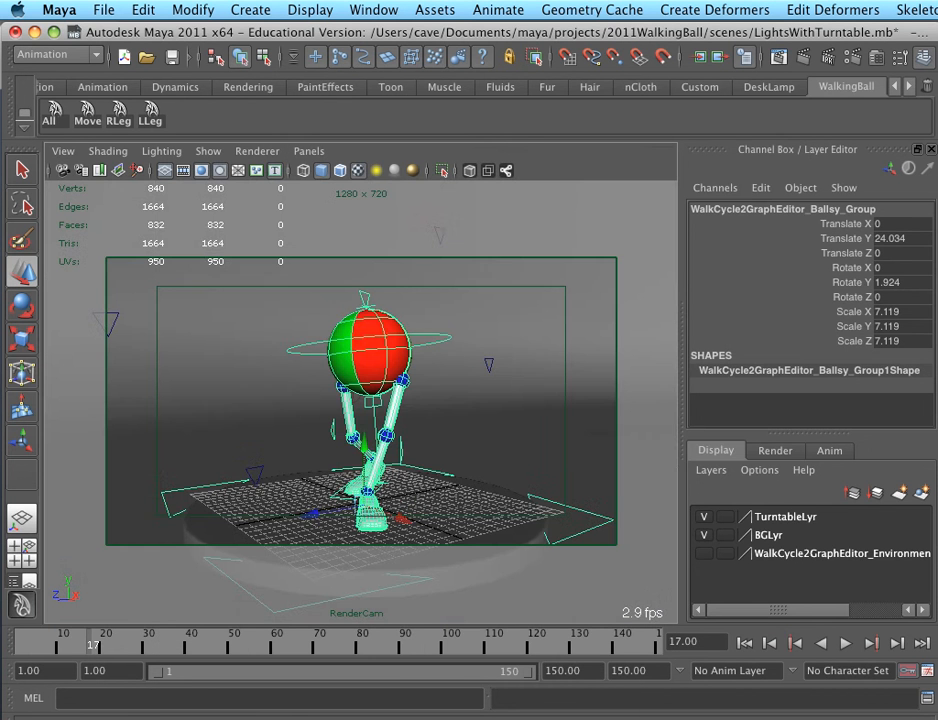
# Select the turntable, open its shape attributes and turn on Display Render Tessellation
pyautogui.keyDown('shift'); pyautogui.click(440, 562); pyautogui.keyUp('shift')
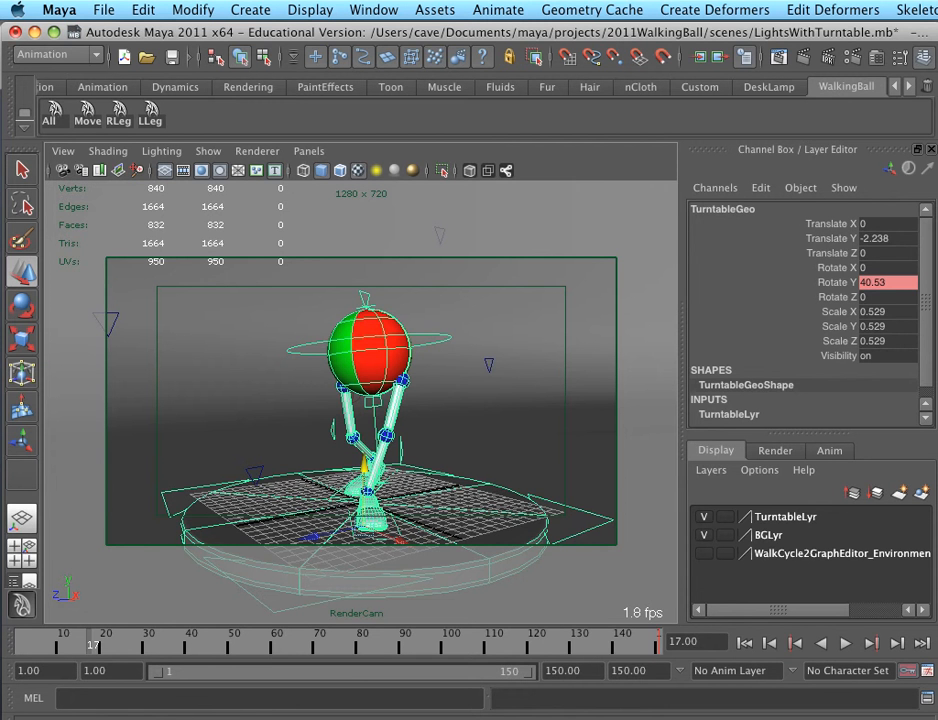
pyautogui.hotkey('ctrl', 'a')
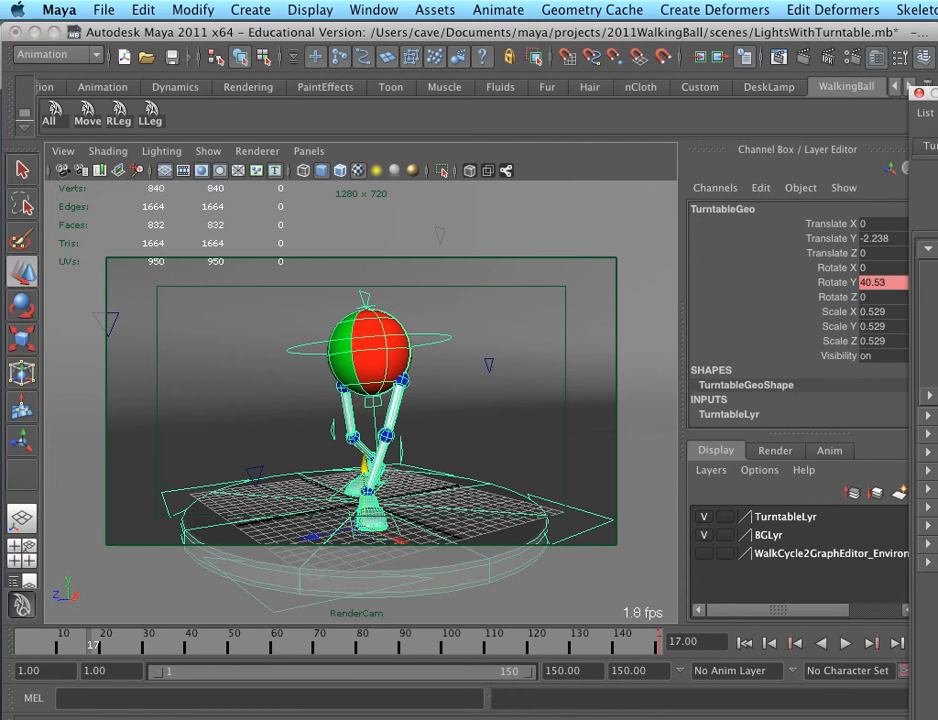
pyautogui.moveTo(926, 93); pyautogui.dragTo(312, 27)
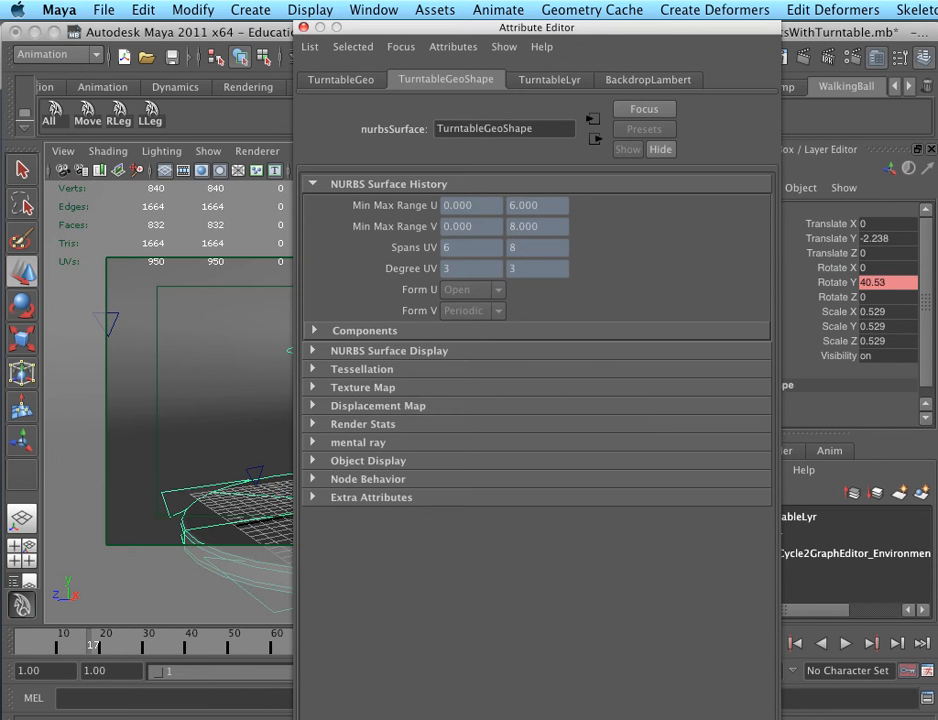
pyautogui.click(314, 369)
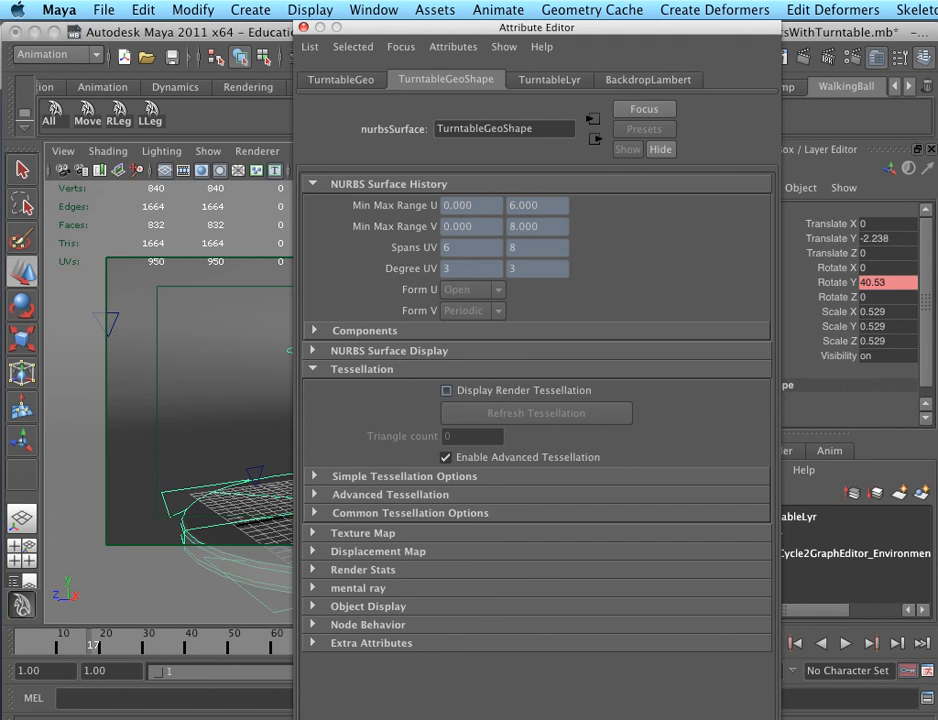
pyautogui.click(446, 390)
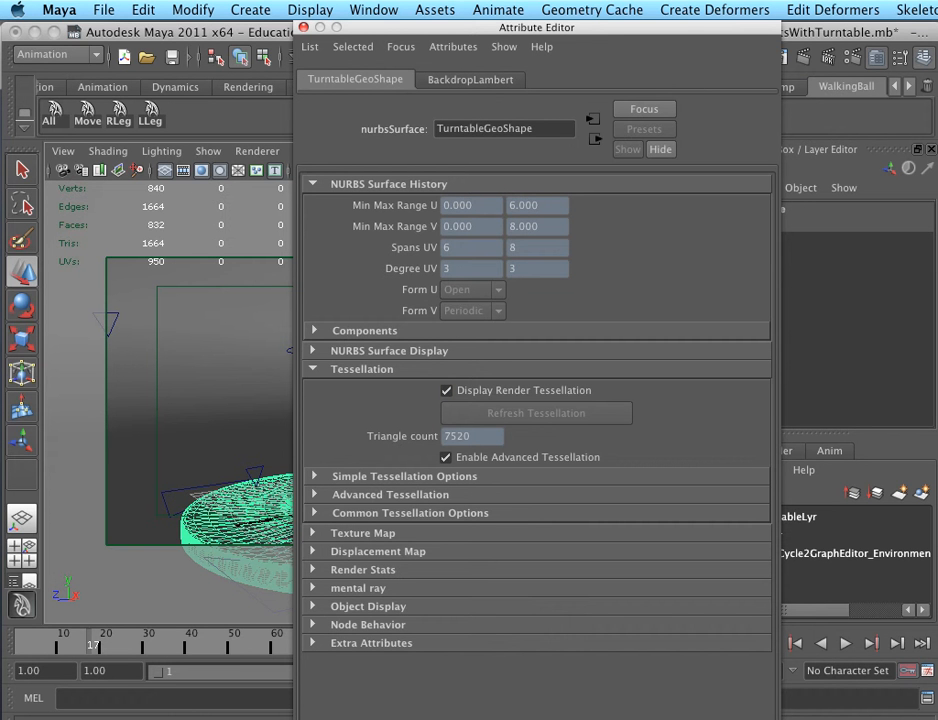
pyautogui.moveTo(400, 27); pyautogui.dragTo(513, 45)
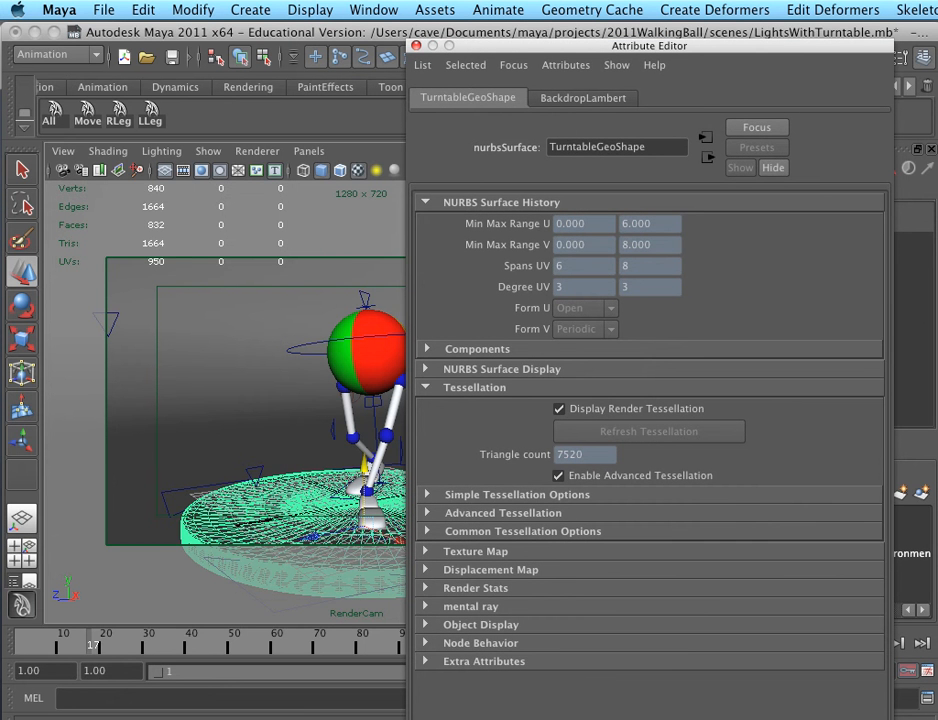
# Disable advanced tessellation for the turntable and set its simple tessellation U Divisions Factor to 3
pyautogui.click(428, 494)
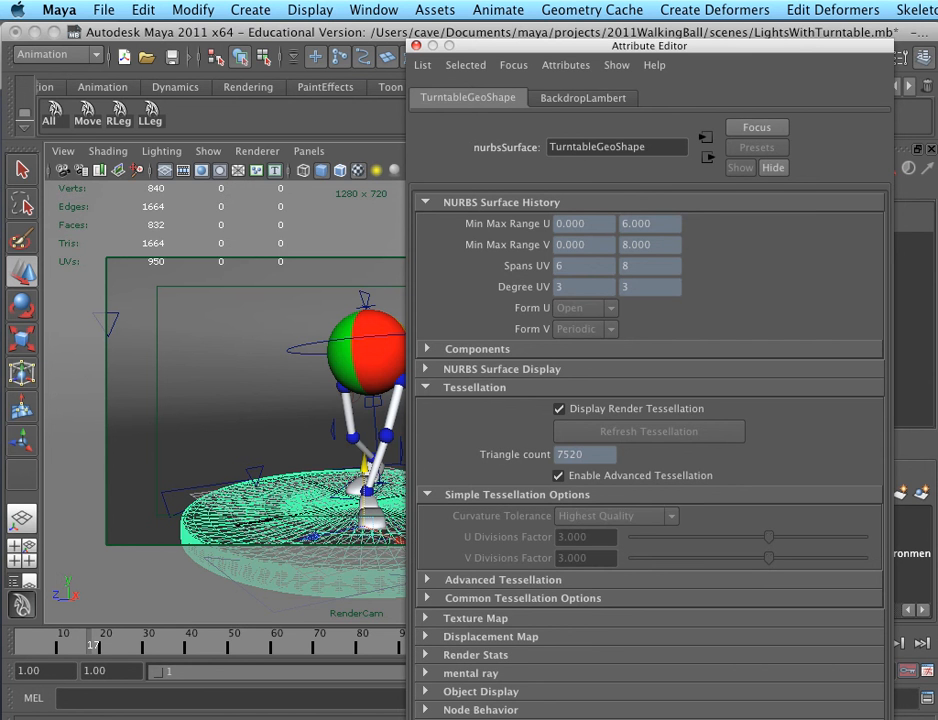
pyautogui.click(558, 476)
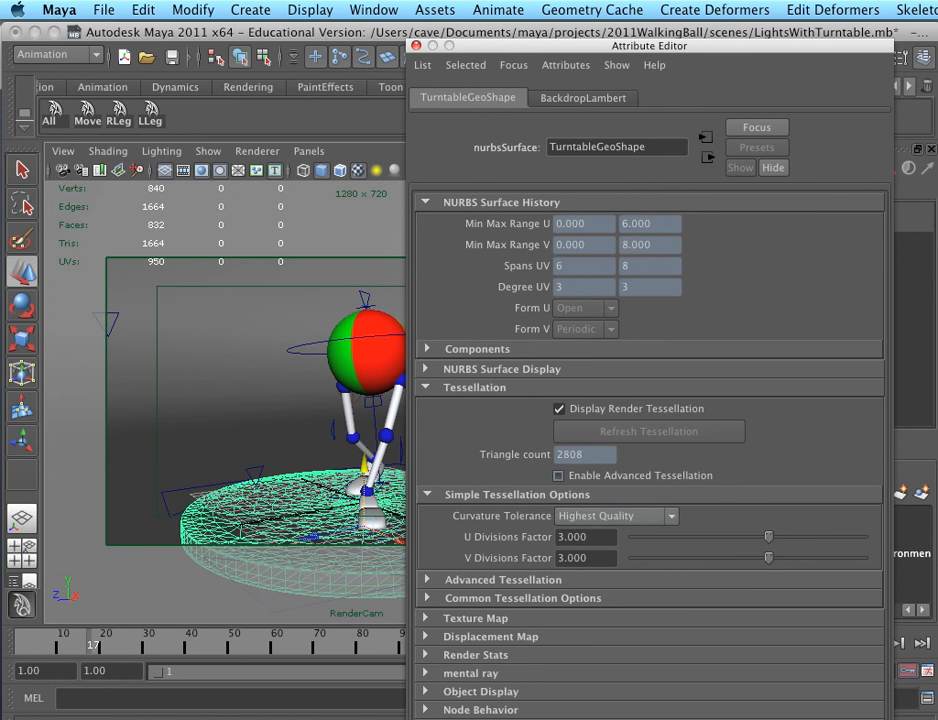
pyautogui.moveTo(768, 536)
pyautogui.mouseDown()
pyautogui.moveTo(788, 536)
pyautogui.moveTo(762, 536)
pyautogui.mouseUp()
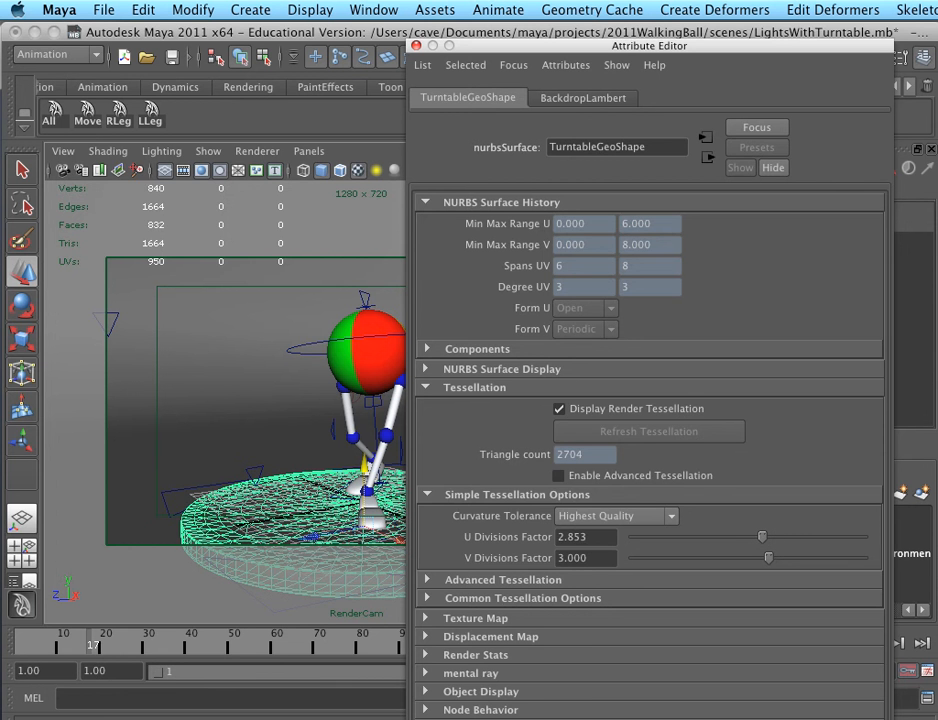
pyautogui.doubleClick(574, 537)
pyautogui.write('3')
pyautogui.press('Tab')
# Raise the turntable's V Divisions Factor to 6 to smooth its round edge
pyautogui.moveTo(768, 557); pyautogui.dragTo(862, 557)
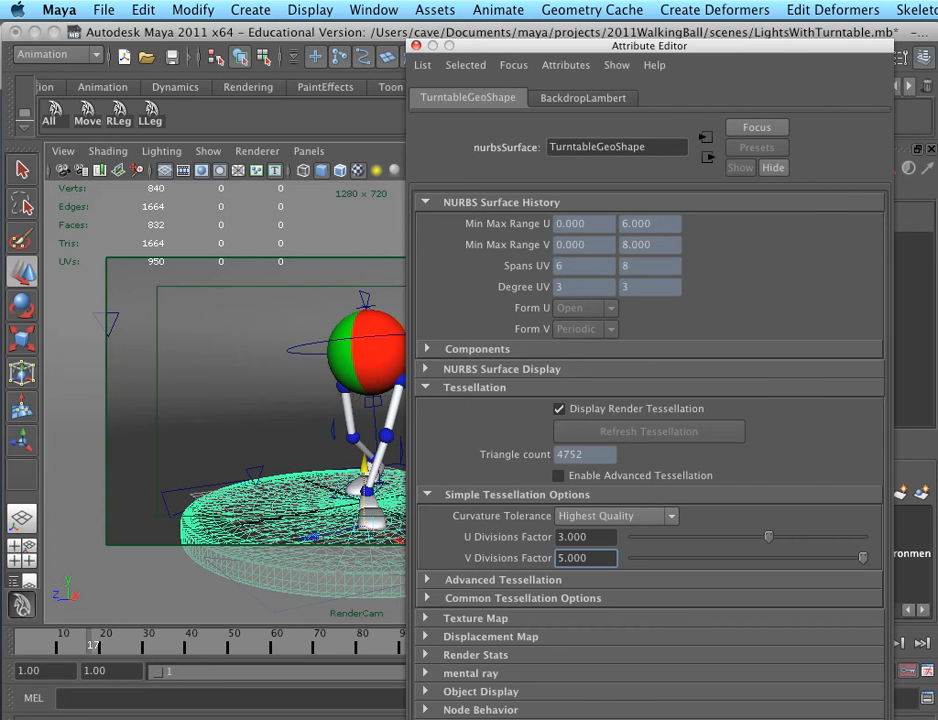
pyautogui.click(768, 537)
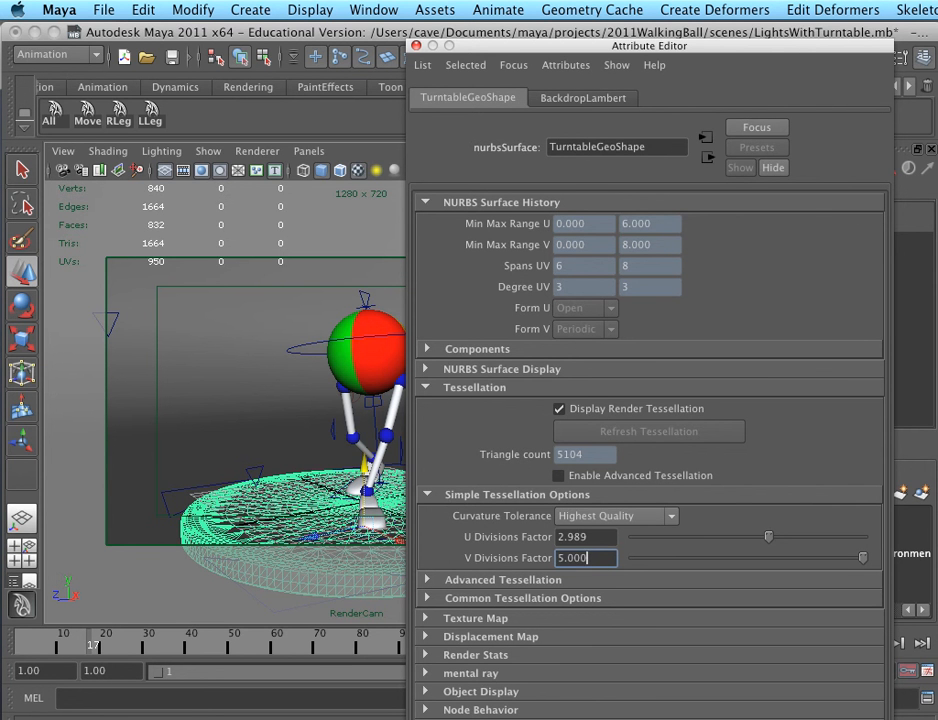
pyautogui.write('6')
pyautogui.press('Return')
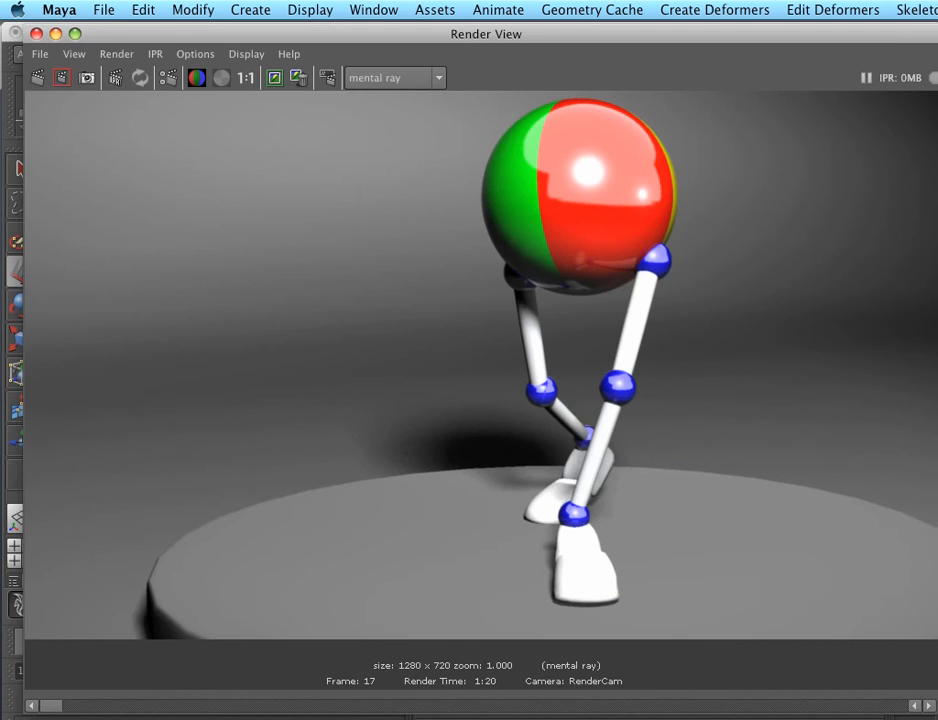
# Re-render the region around the turntable's rim and inspect its edge at actual size
pyautogui.moveTo(71, 482); pyautogui.dragTo(255, 672)
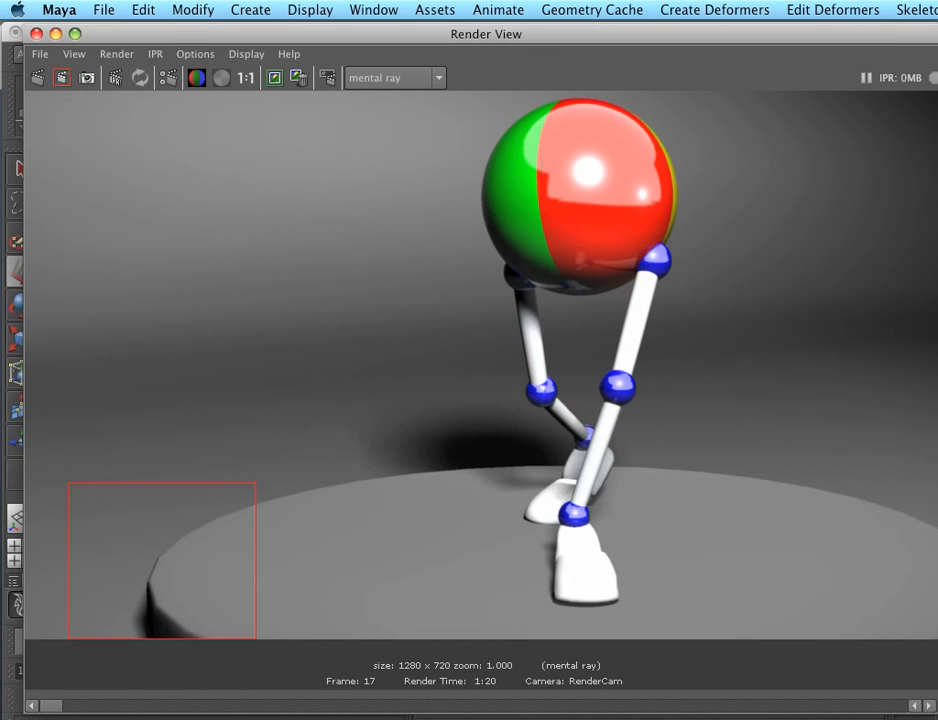
pyautogui.click(62, 77)
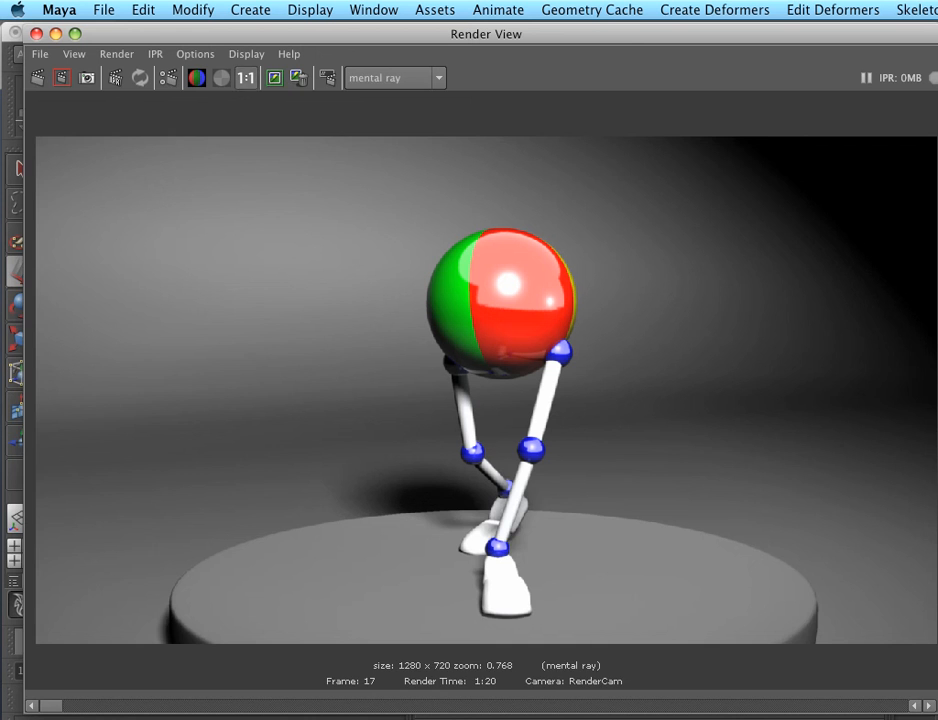
pyautogui.click(246, 78)
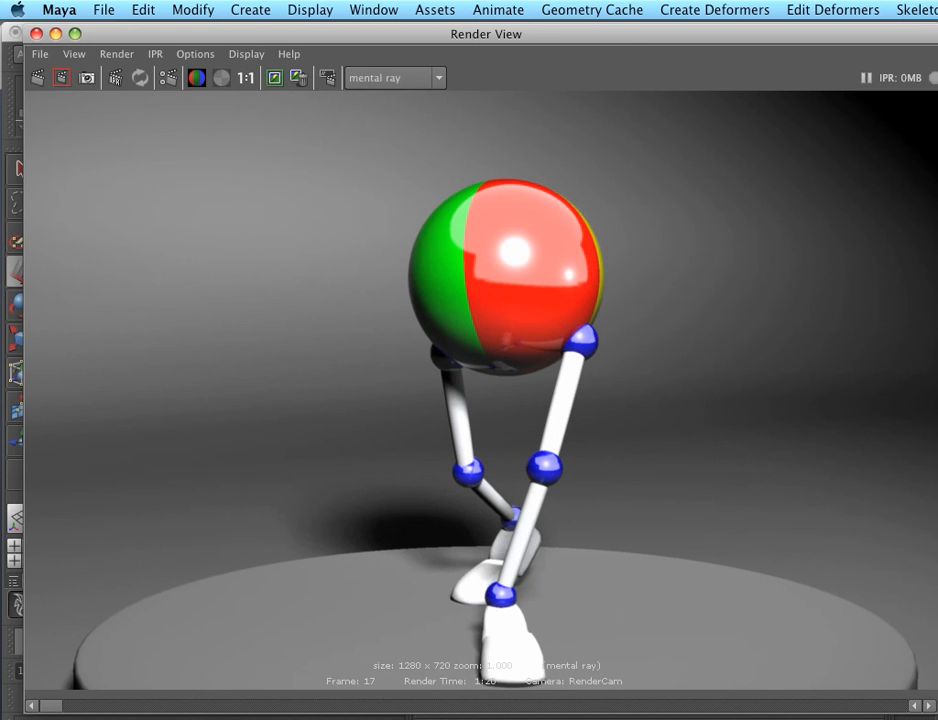
pyautogui.keyDown('alt'); pyautogui.moveTo(490, 420); pyautogui.dragTo(495, 311, button='middle'); pyautogui.keyUp('alt')
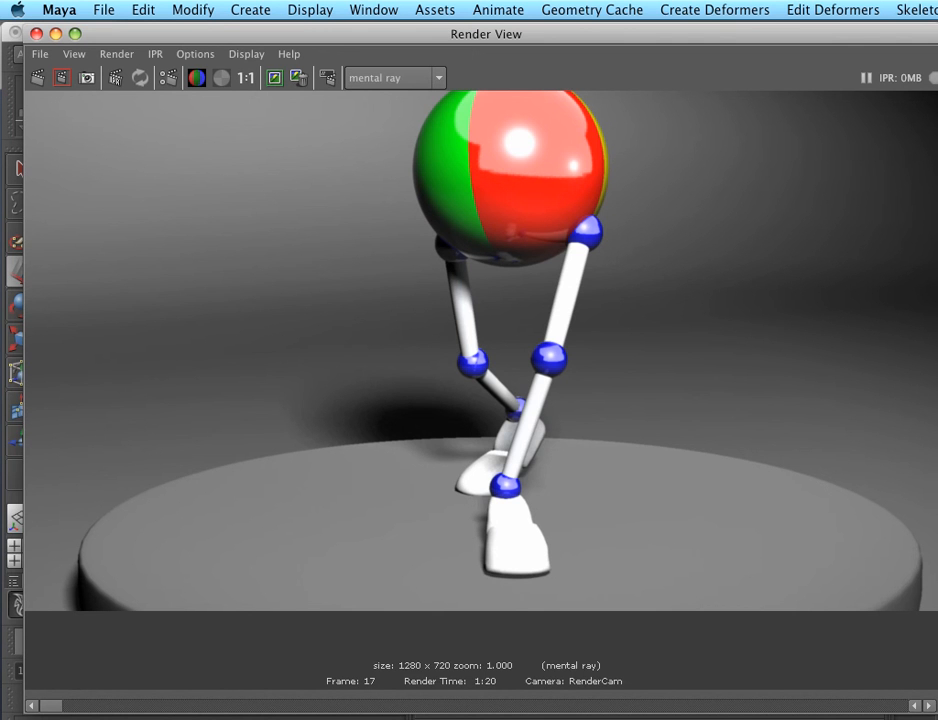
# Switch to Finder and open Calculator from the Applications folder
pyautogui.press('super+Tab')
pyautogui.press('super+Tab')
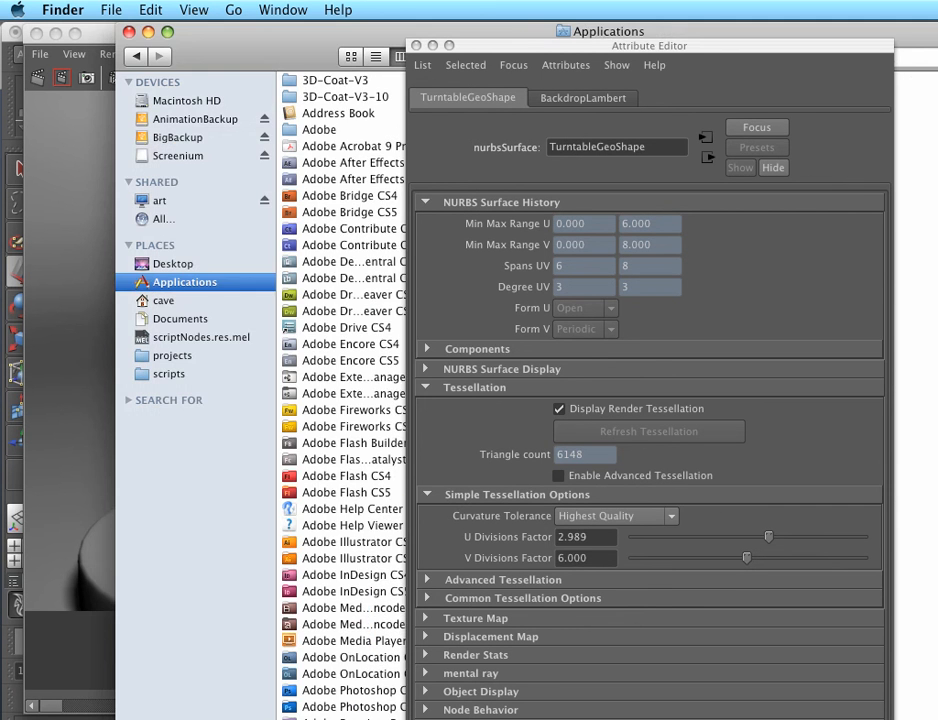
pyautogui.scroll(-15, 340, 396)
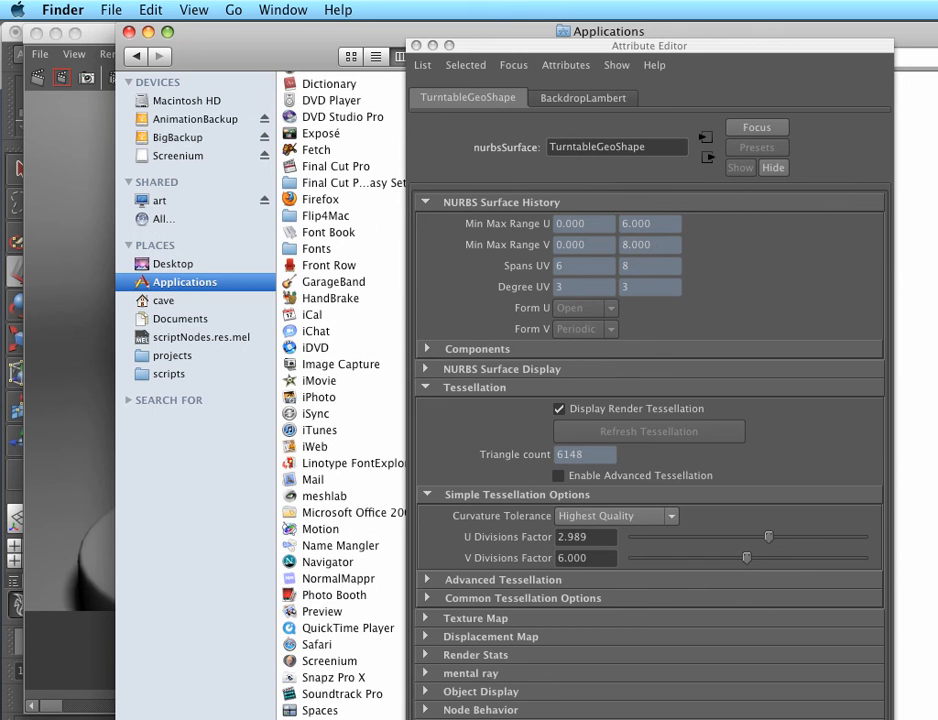
pyautogui.scroll(6, 340, 396)
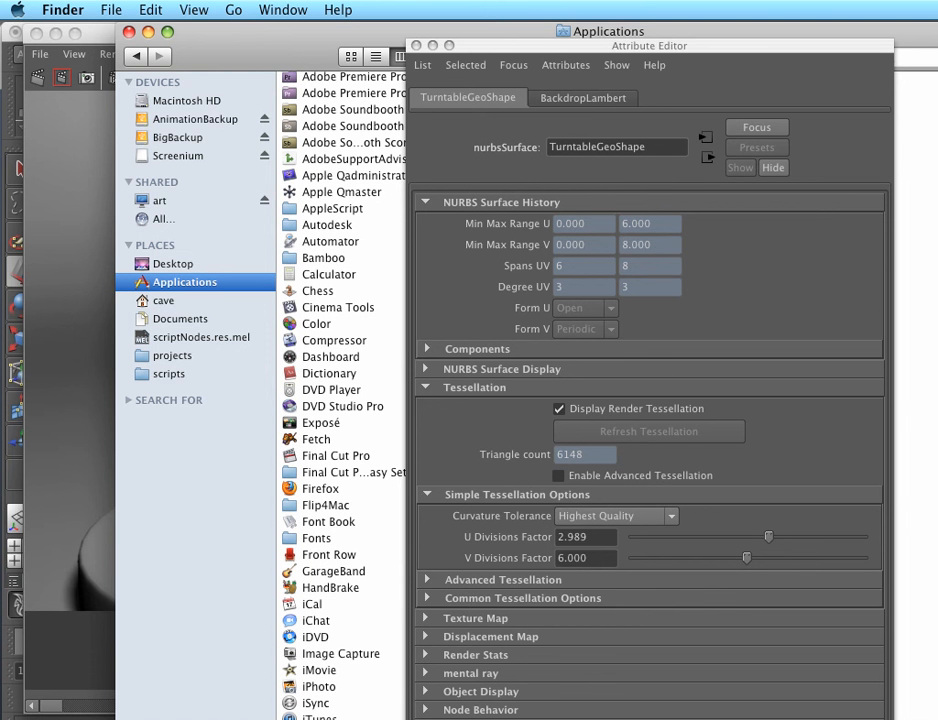
pyautogui.doubleClick(329, 274)
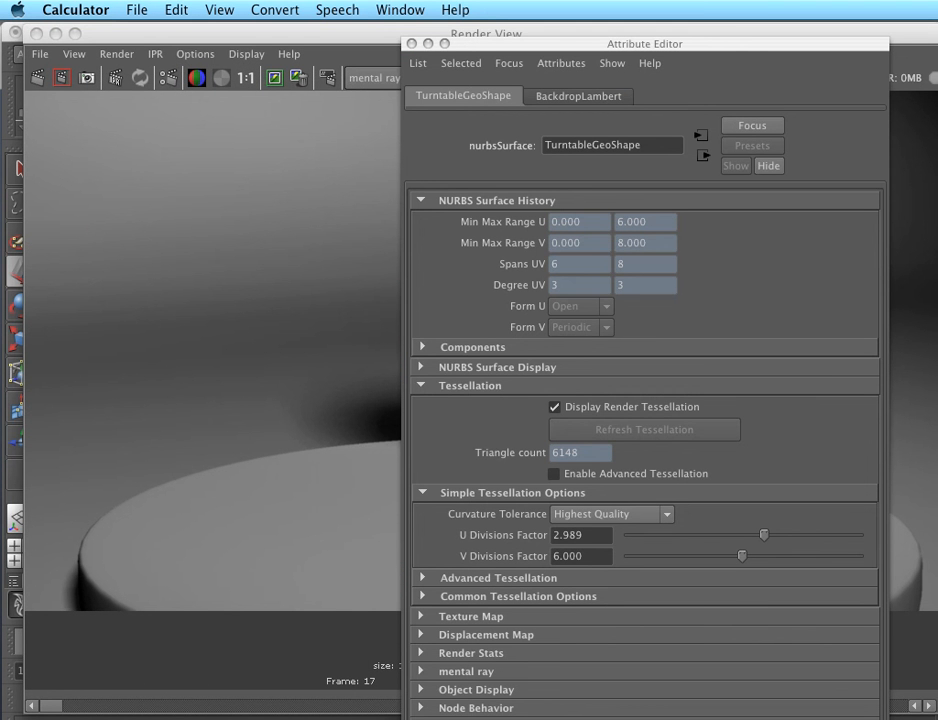
# Set the Calculator to its Basic view
pyautogui.click(137, 10)
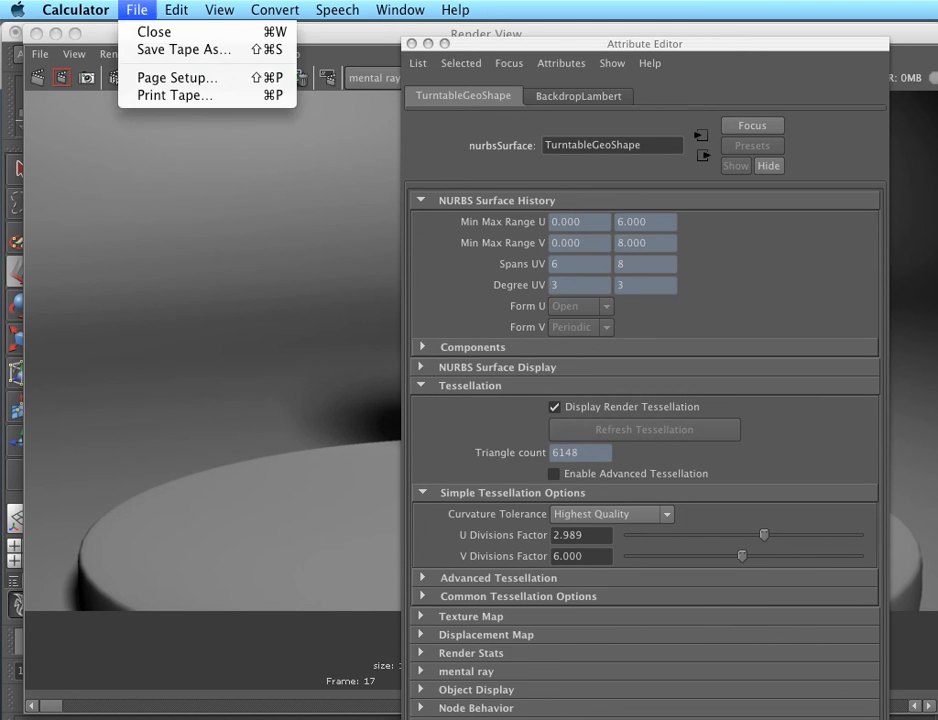
pyautogui.moveTo(219, 10)
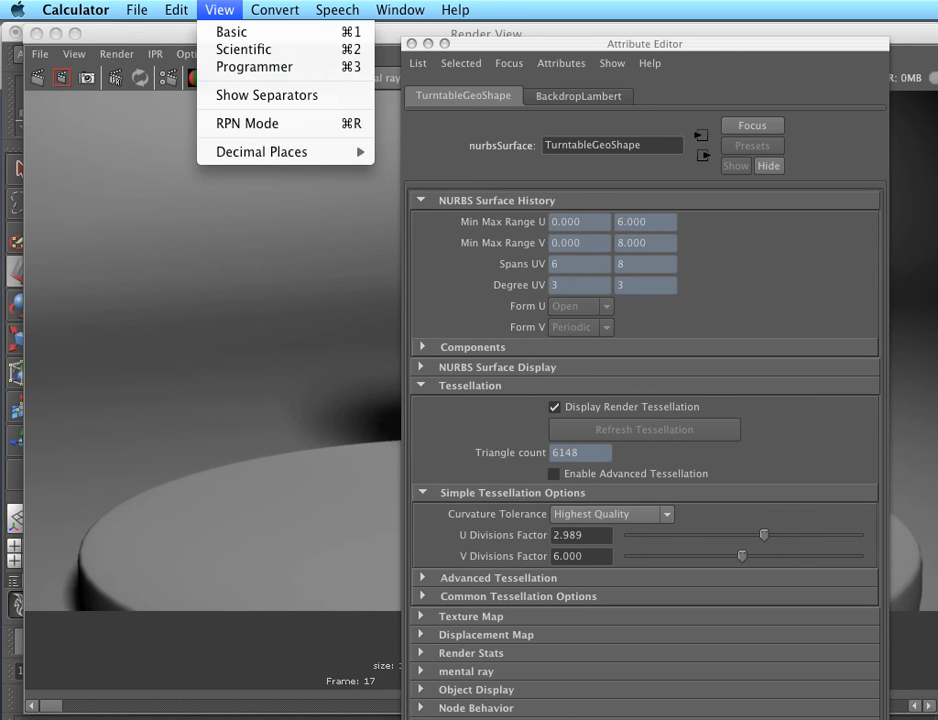
pyautogui.click(232, 32)
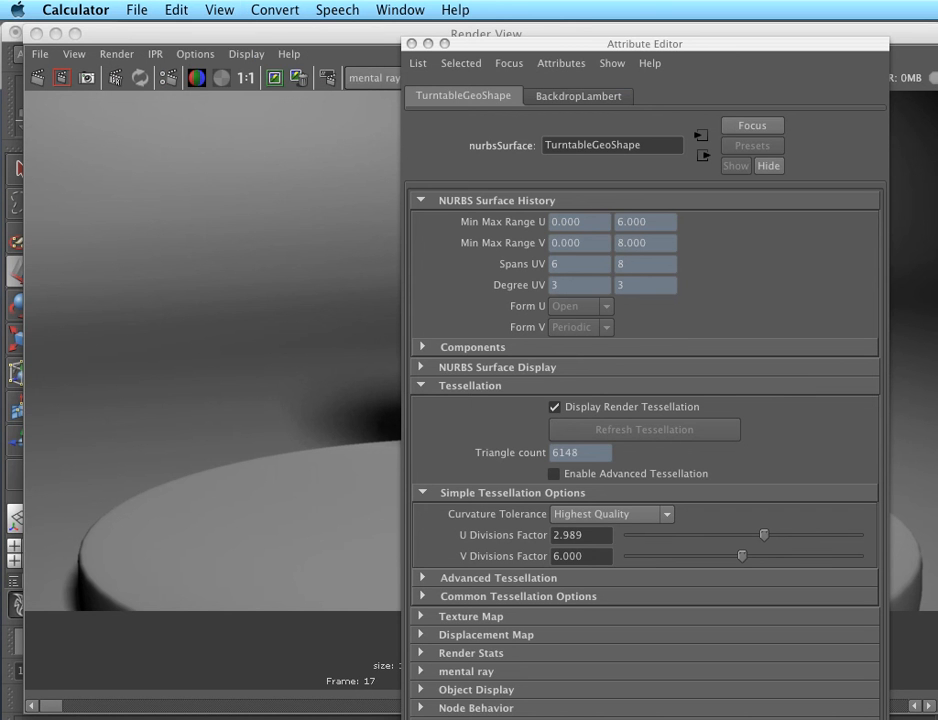
pyautogui.press('super+2')
pyautogui.press('super+1')
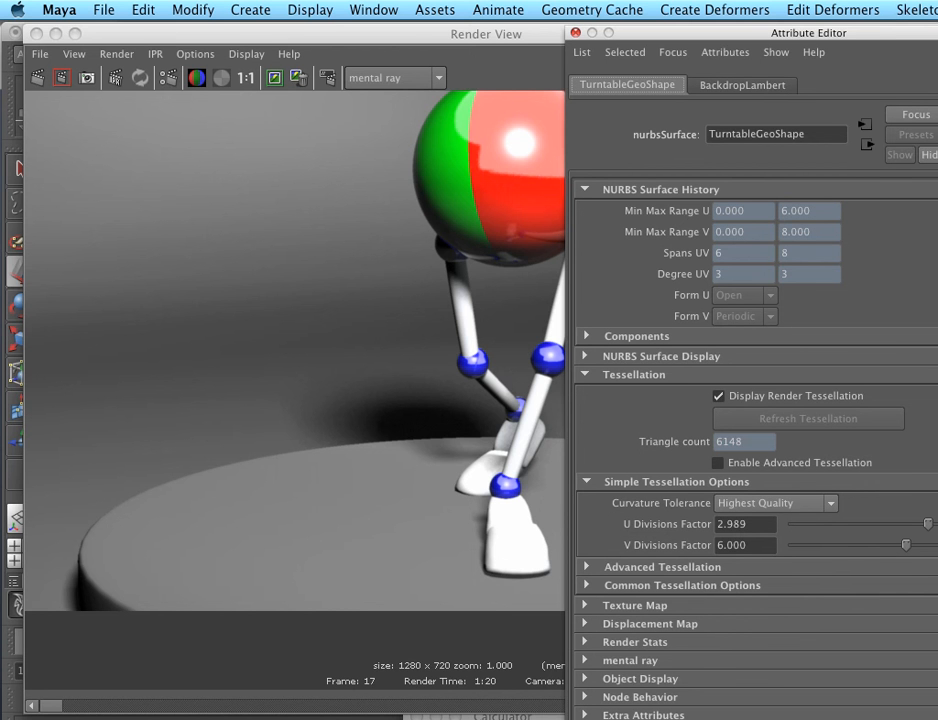
# Switch back to Maya, close the turntable's Attribute Editor and move the Render View window slightly down
pyautogui.click(576, 33)
pyautogui.moveTo(578, 34); pyautogui.dragTo(581, 49)
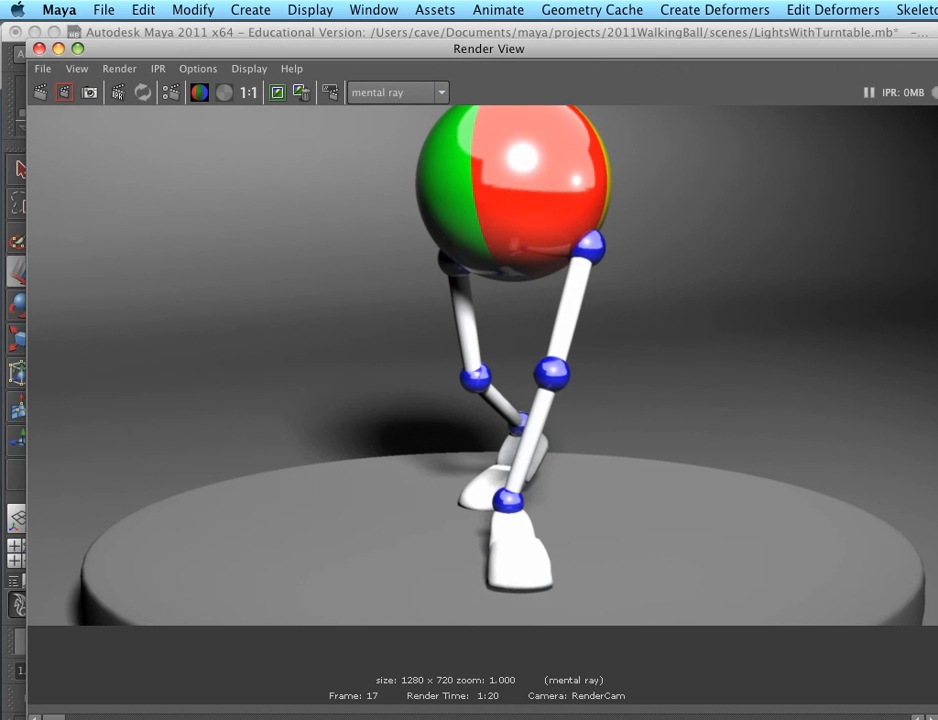